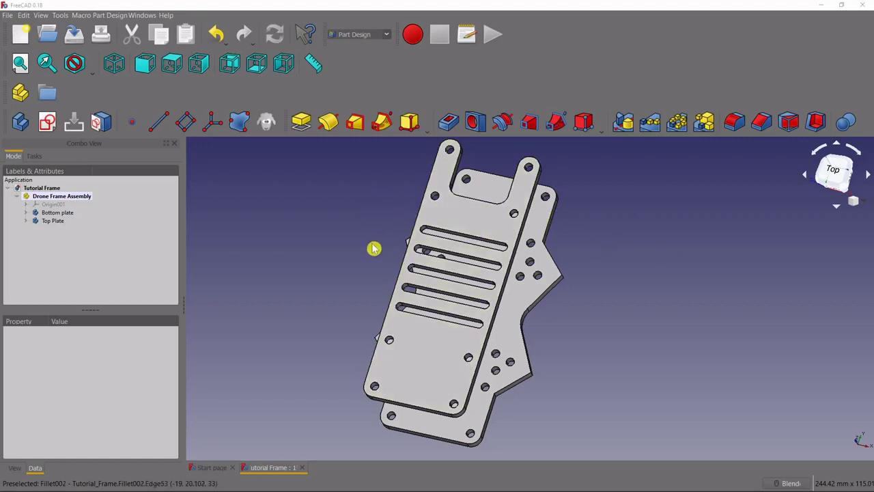
- Hide the Top Plate body, leaving only the bottom plate on display
middle_click_drag(549, 339, 527, 315)
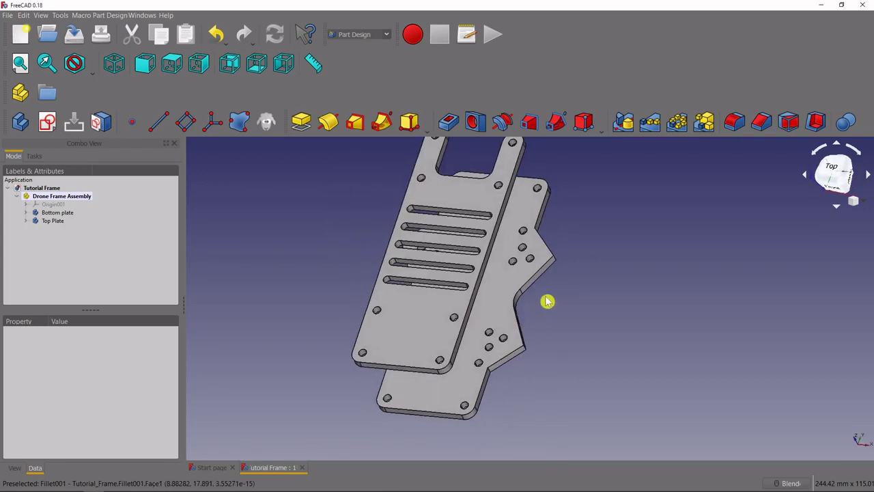
scroll(504, 302, "down", 2)
scroll(495, 274, "up", 2)
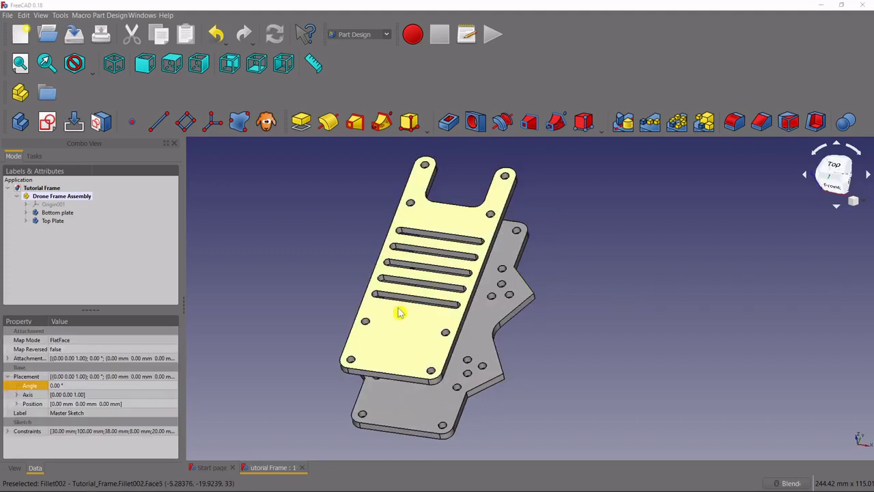
left_click(50, 221)
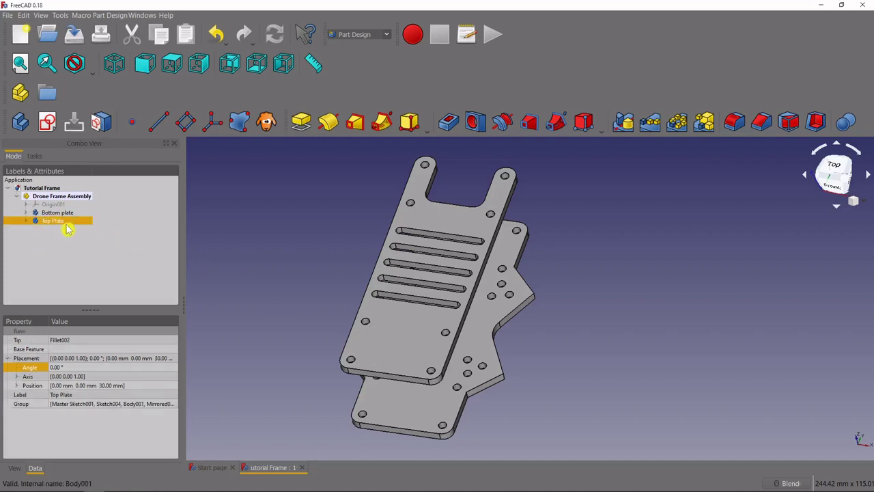
key("space")
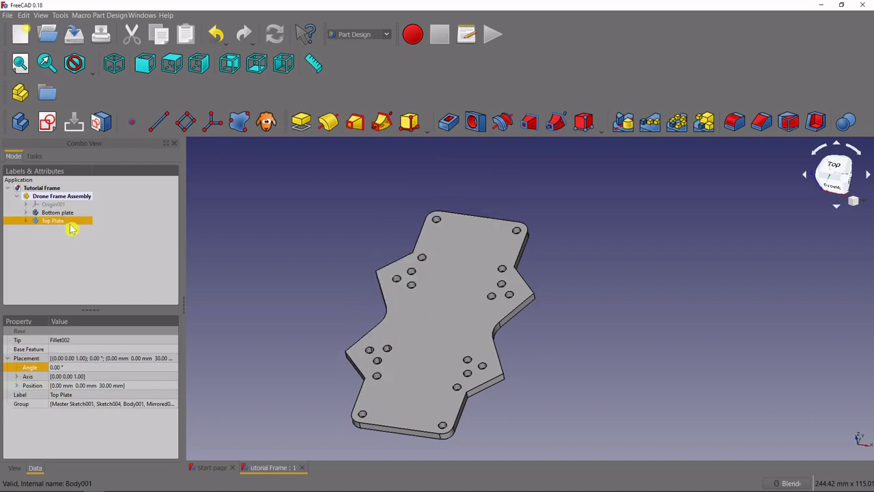
middle_click_drag(441, 261, 426, 278)
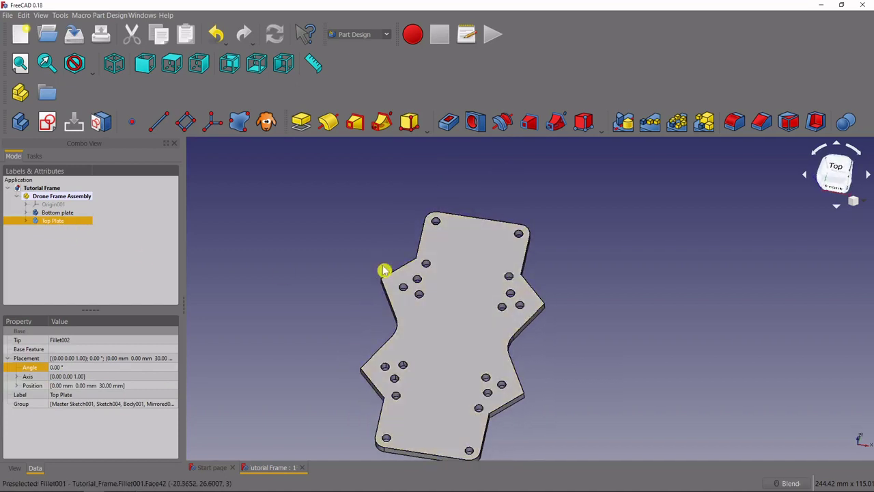
- Create a new body in the Drone Frame Assembly and rename it Arm
left_click(44, 198)
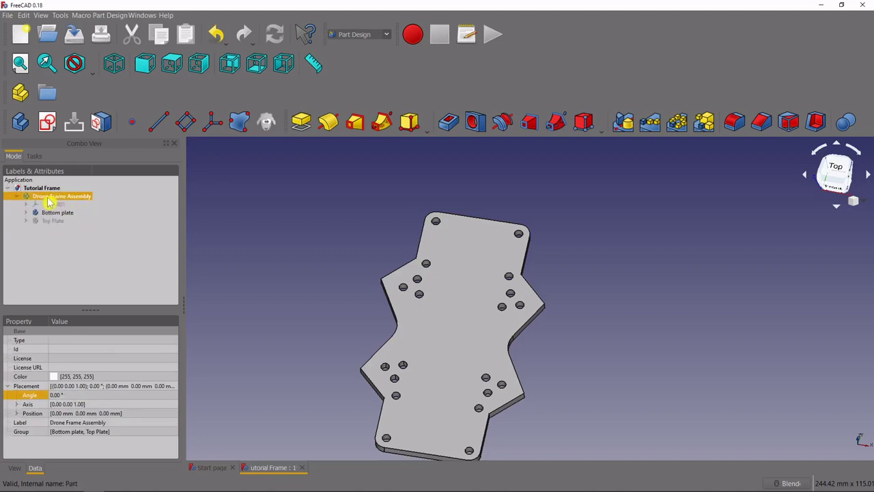
left_click(20, 123)
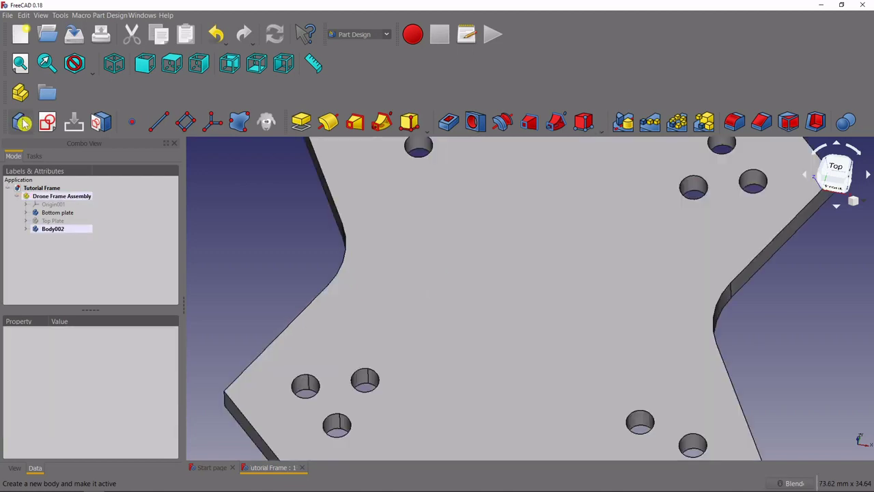
scroll(414, 307, "down", 6)
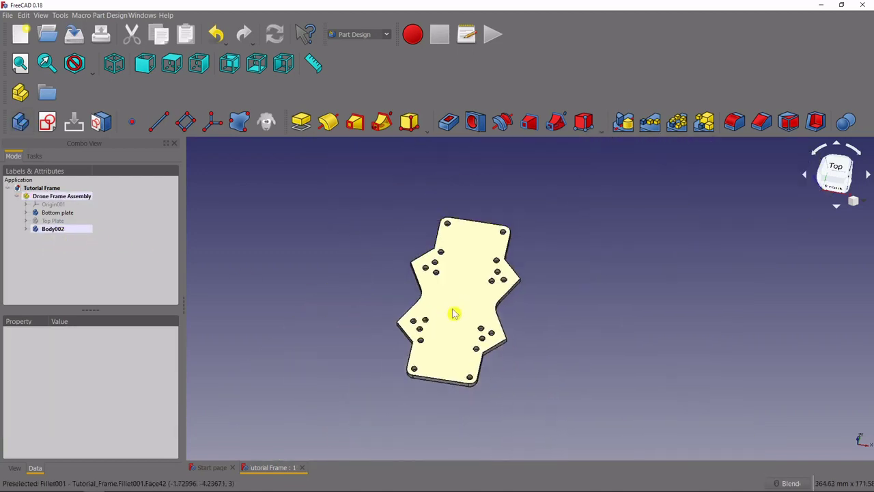
scroll(449, 276, "up", 3)
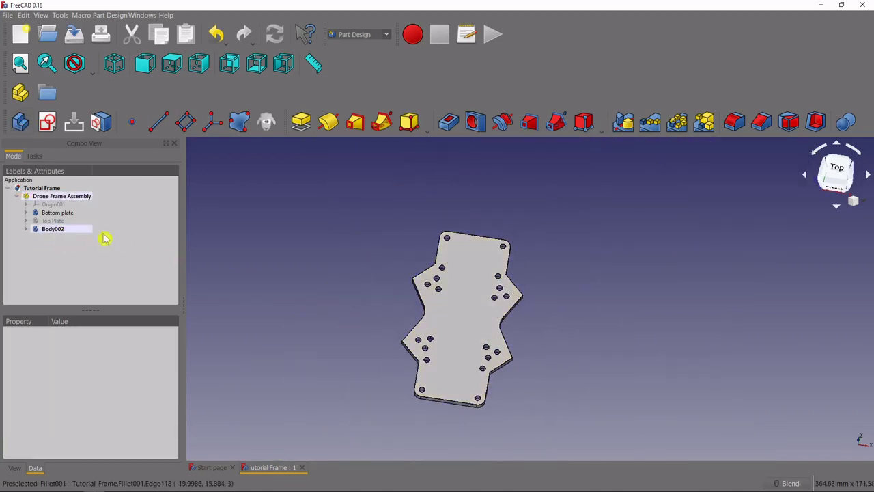
right_click(52, 229)
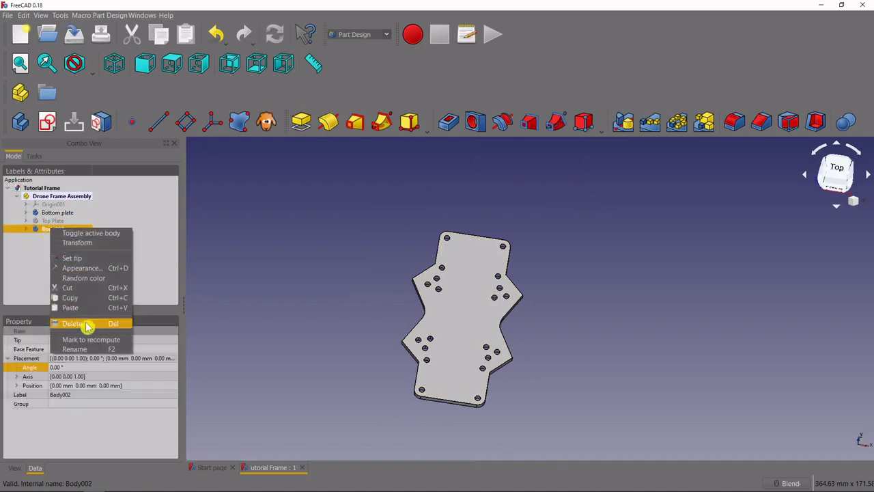
left_click(75, 349)
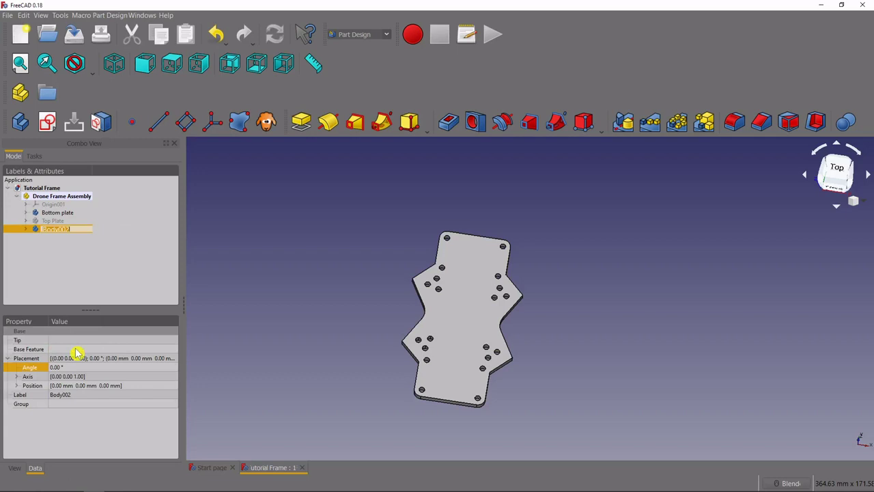
type("Al")
left_click(84, 269)
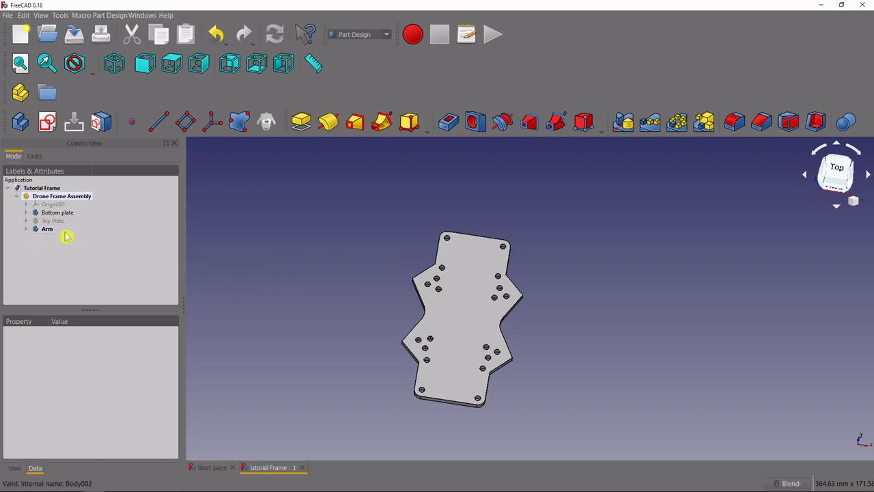
- Copy the Bottom plate's Master Sketch without copying the objects it depends on
left_click(26, 213)
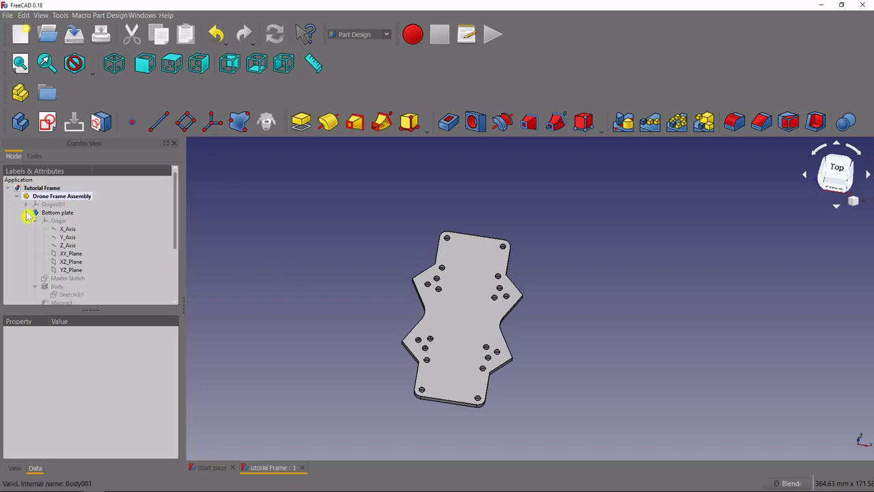
scroll(38, 222, "down", 1)
left_click(67, 254)
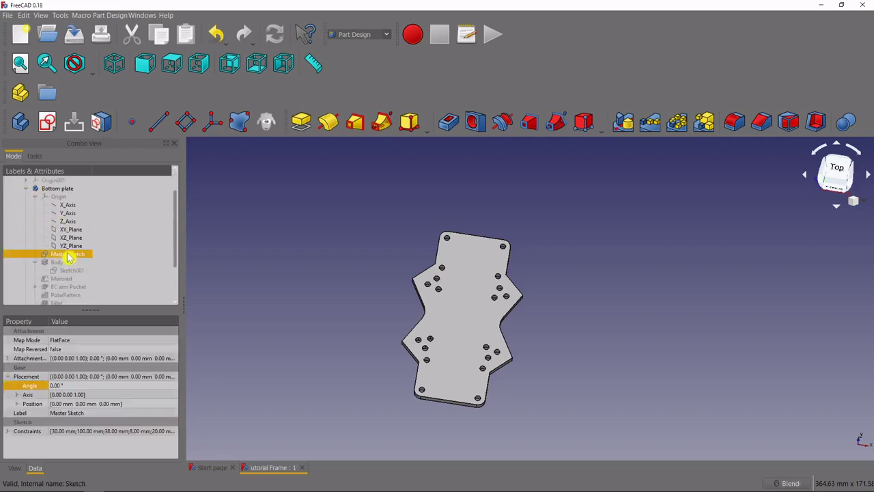
left_click(27, 189)
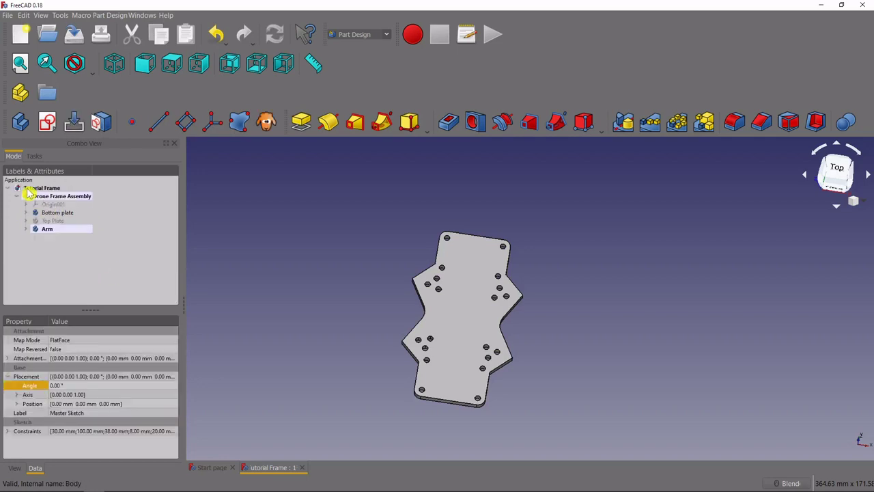
left_click(43, 231)
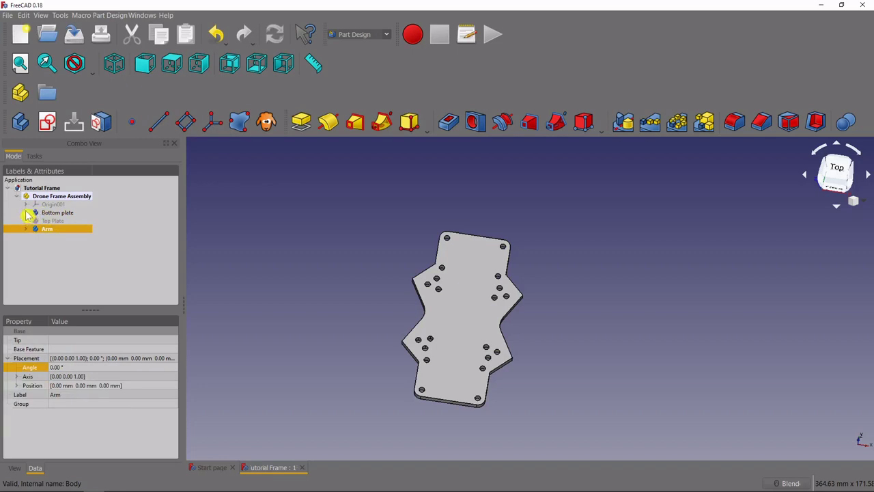
left_click(26, 212)
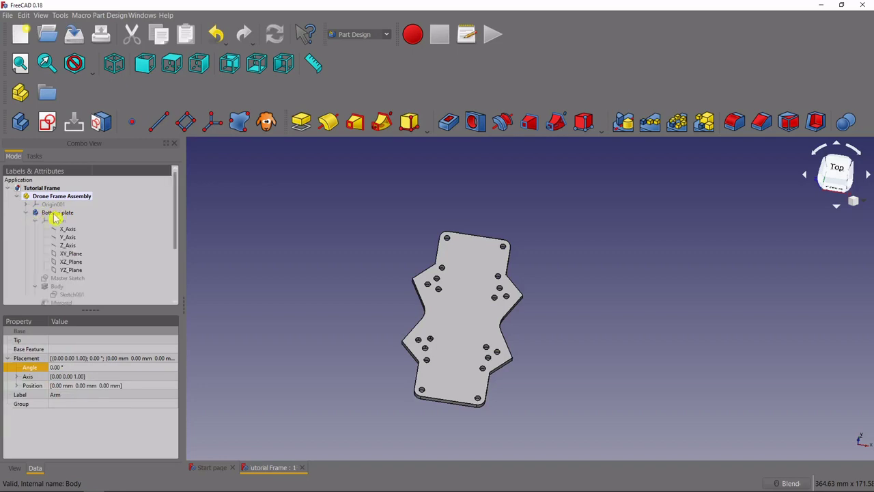
scroll(87, 227, "down", 1)
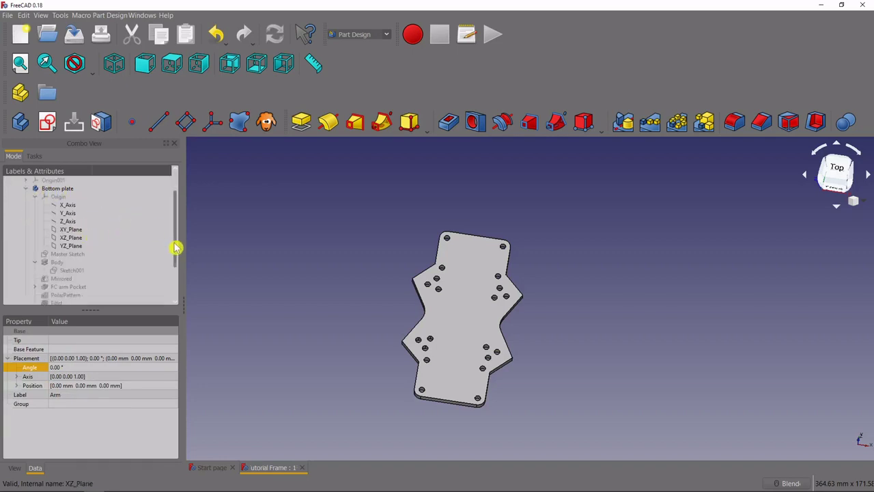
left_click_drag(175, 246, 176, 244)
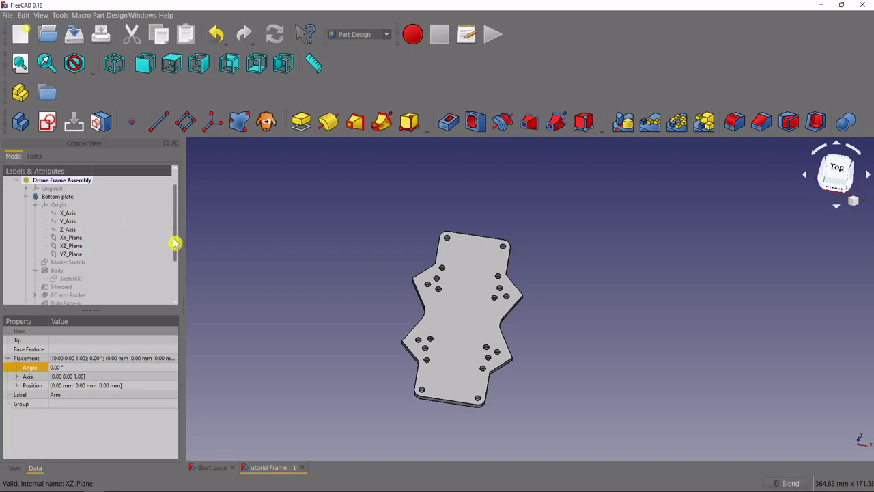
left_click(53, 263)
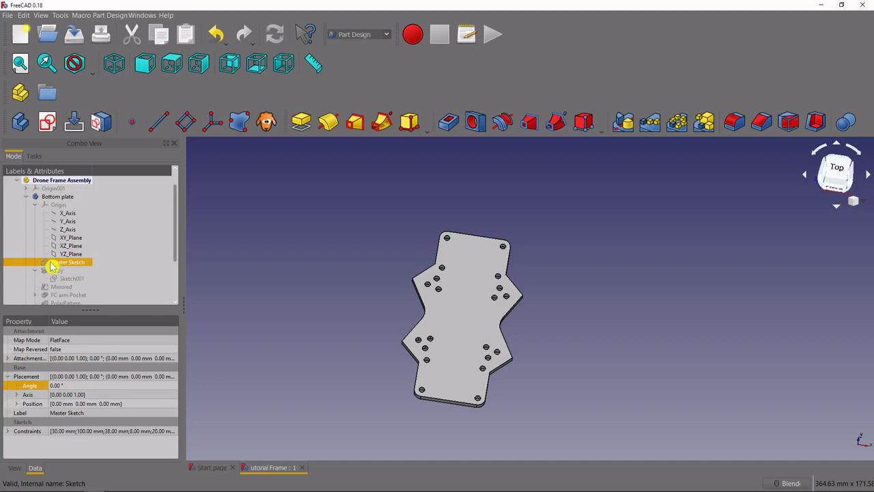
right_click(54, 266)
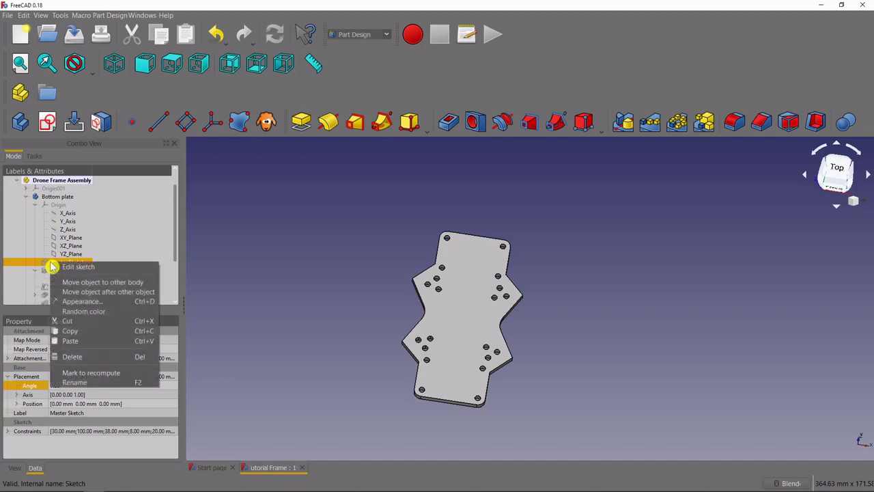
left_click(89, 332)
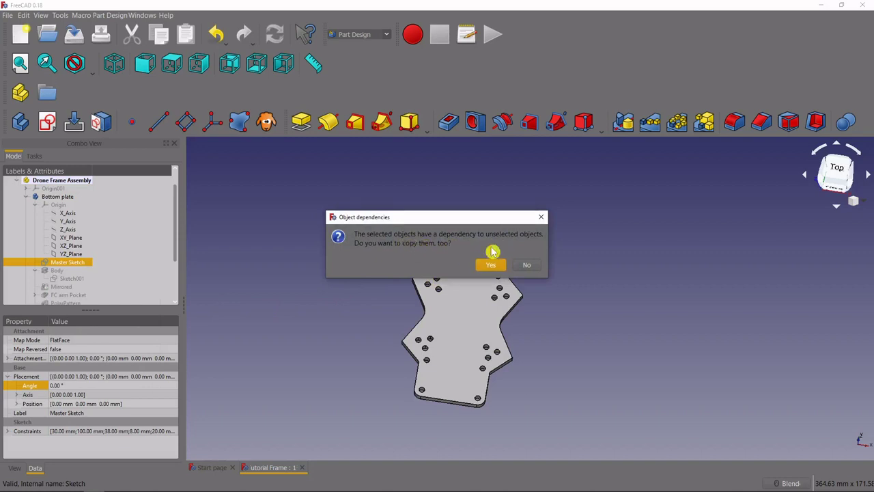
left_click(529, 267)
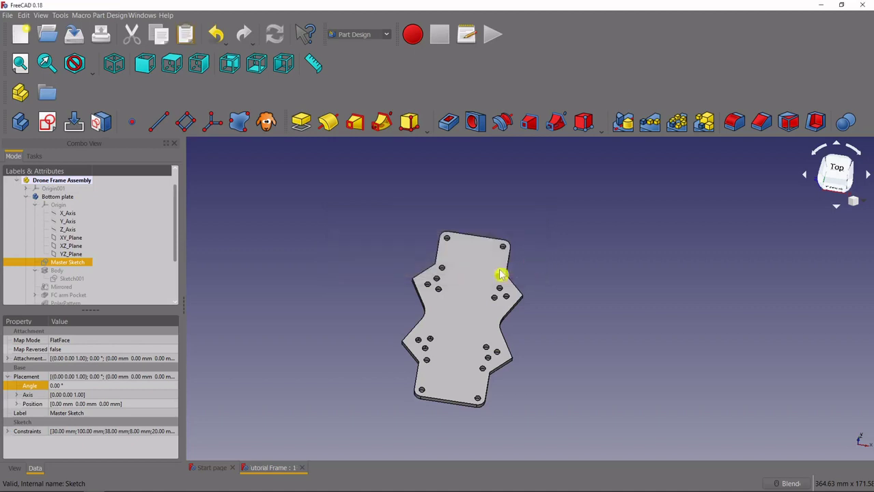
- Paste the copied master sketch into the document and move it into the Arm body
left_click(26, 197)
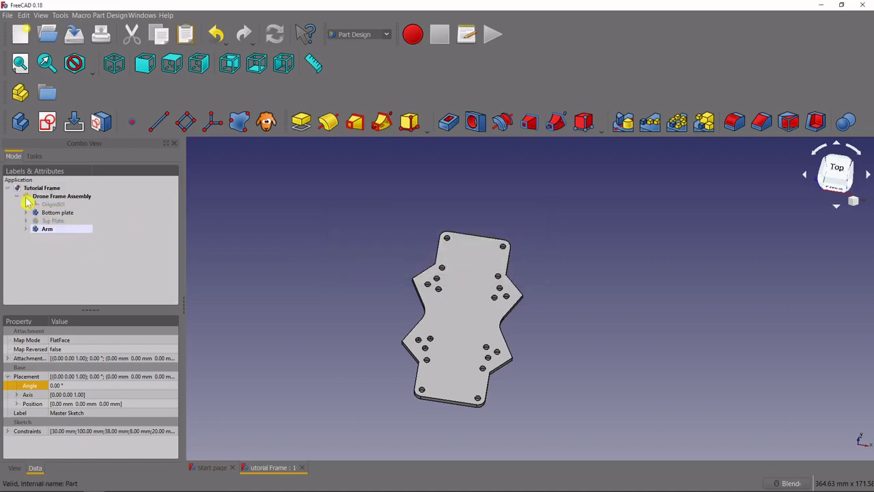
left_click(32, 246)
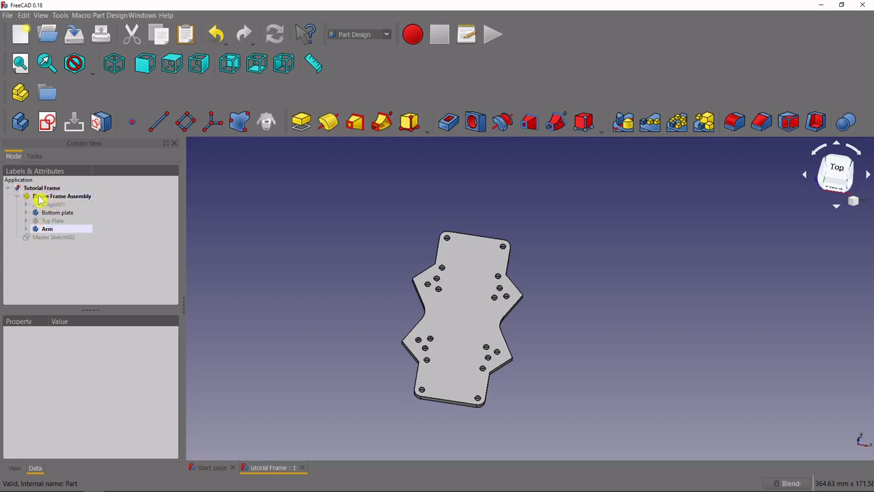
left_click(33, 239)
mouse_move(34, 240)
left_mouse_down()
mouse_move(58, 247)
mouse_move(58, 232)
left_mouse_up()
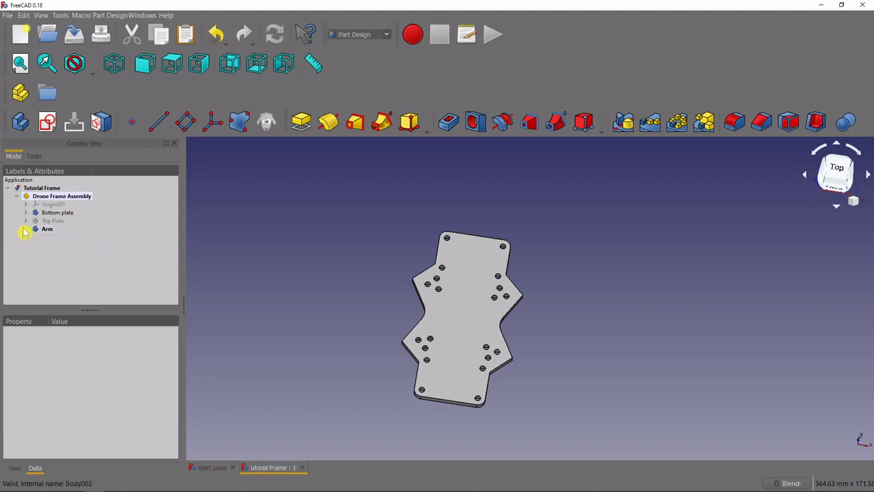
left_click(61, 245)
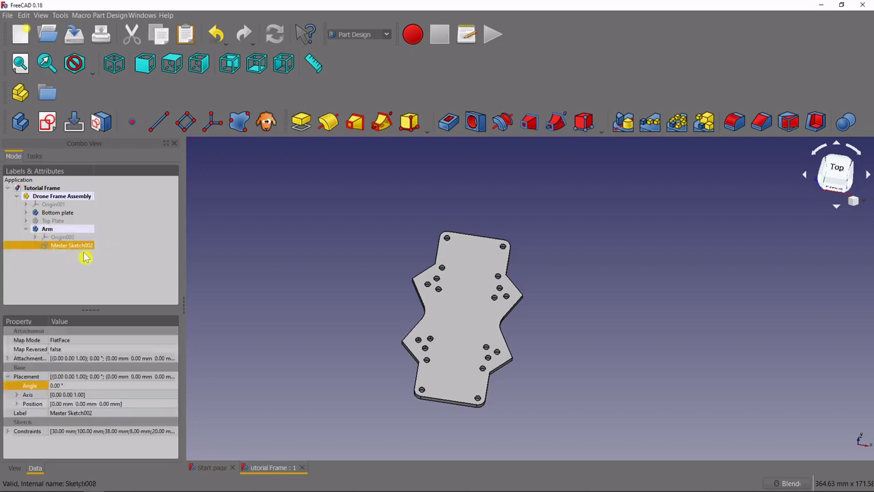
- Examine the master sketches stored inside the Bottom plate and Top Plate bodies, toggling the Bottom plate's Master Sketch on and off
left_click(51, 213)
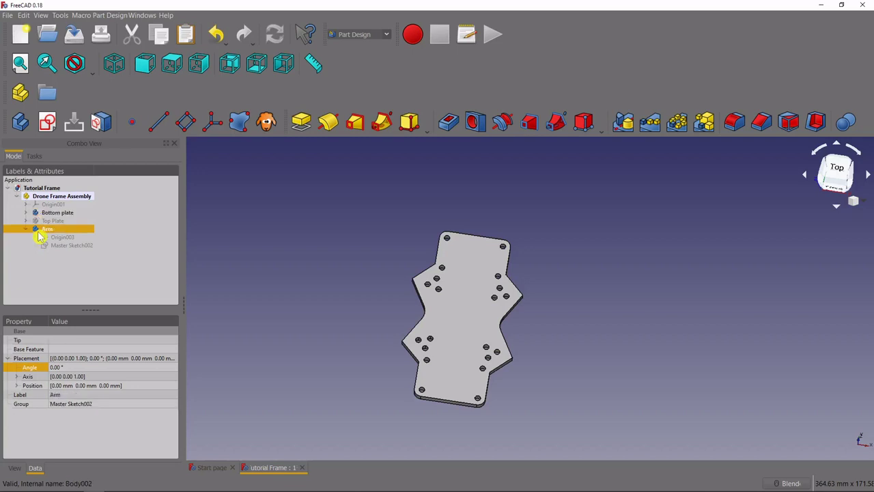
left_click(37, 229)
left_click(26, 213)
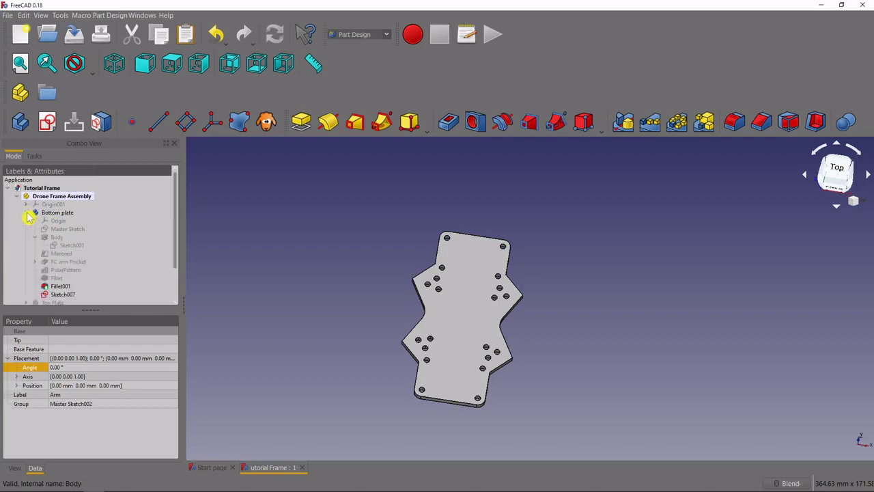
left_click(65, 231)
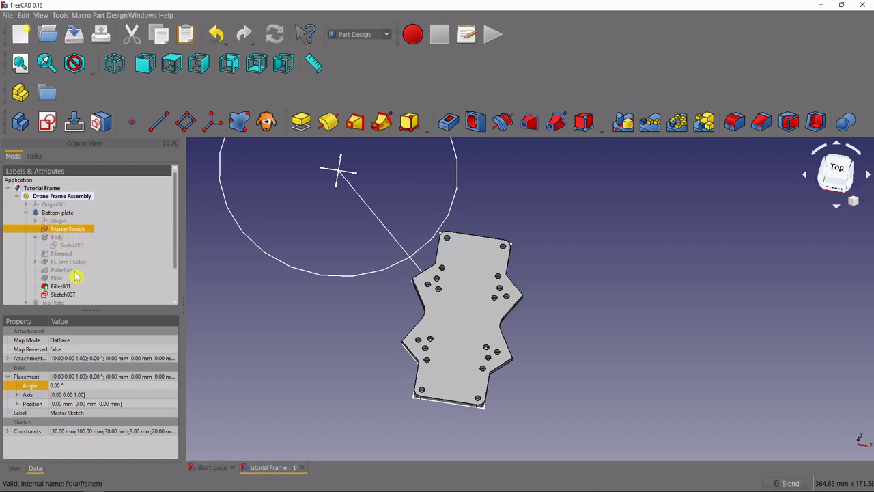
scroll(62, 263, "down", 2)
scroll(63, 271, "up", 1)
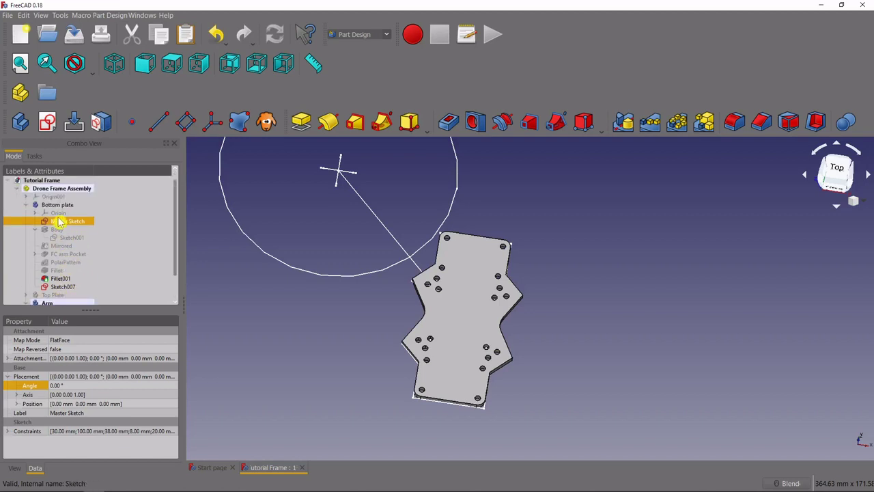
key("space")
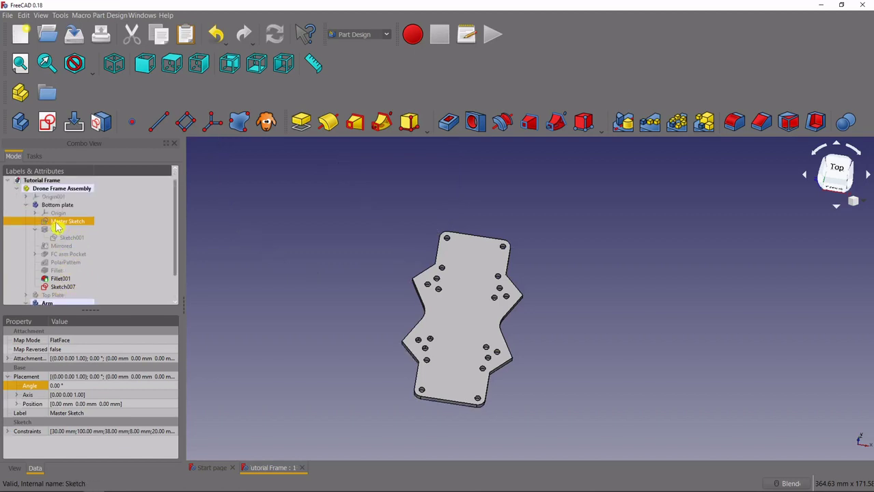
left_click(26, 204)
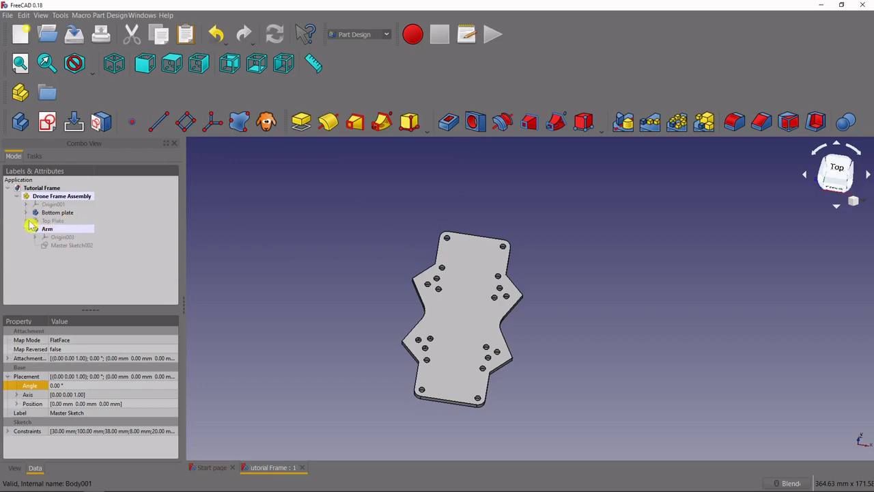
left_click(28, 221)
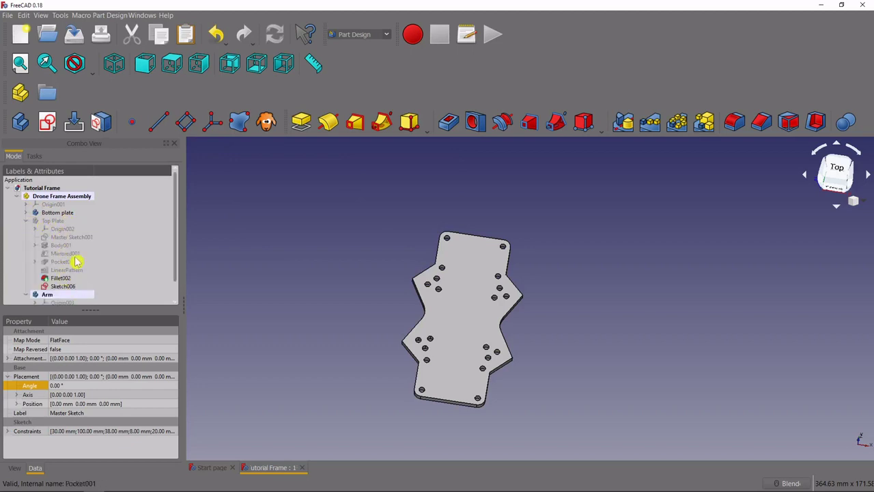
left_click(65, 237)
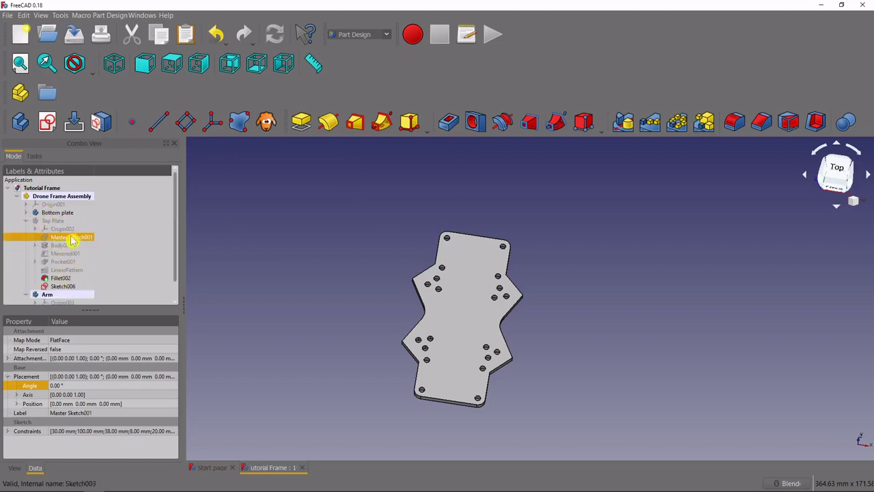
left_click(27, 220)
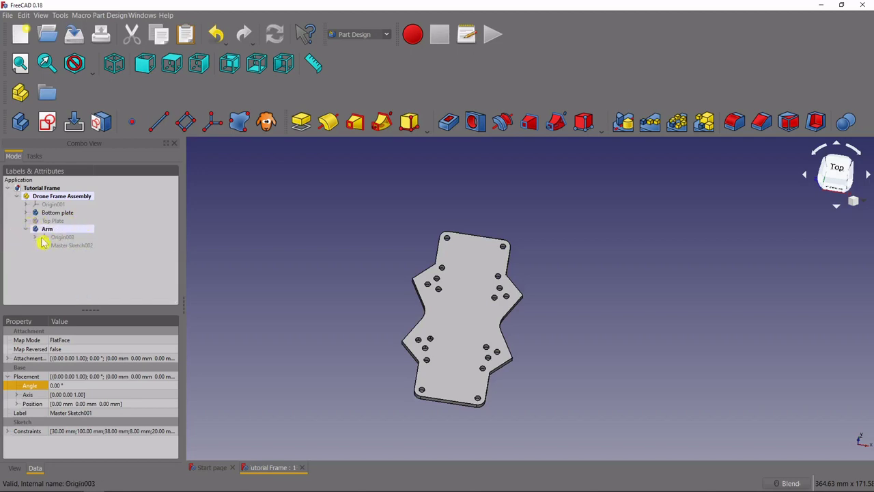
- Show the Arm's Master Sketch002, hide the Bottom plate body, and look at the sketch from the top
left_click(62, 247)
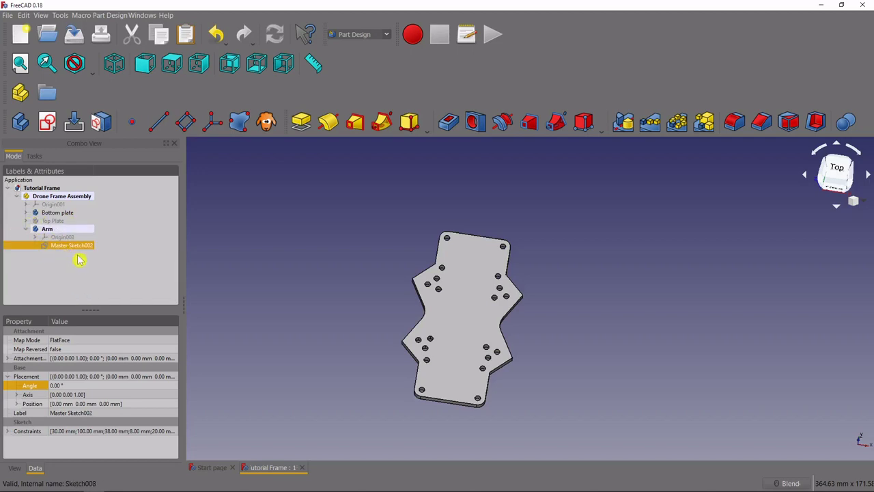
key("space")
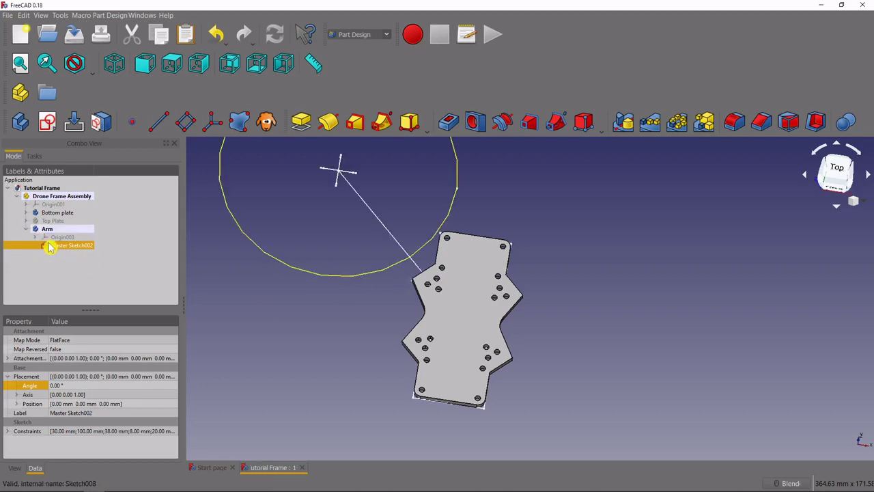
left_click(47, 213)
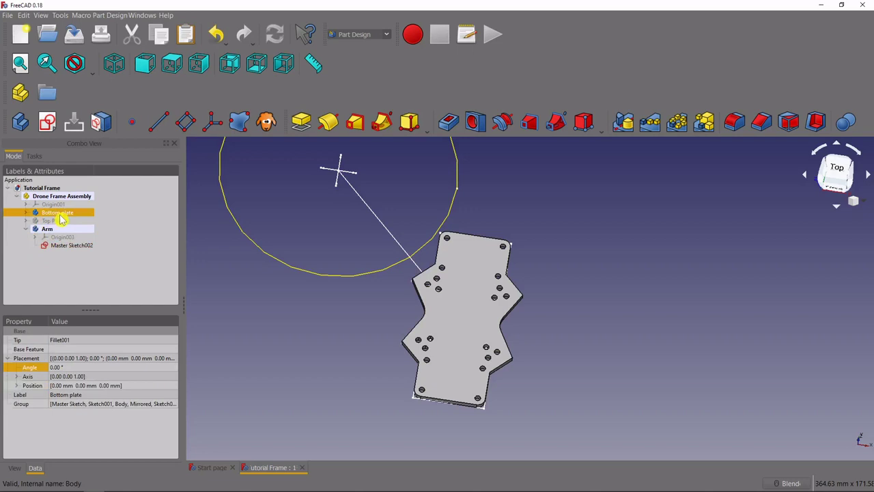
key("space")
key("2")
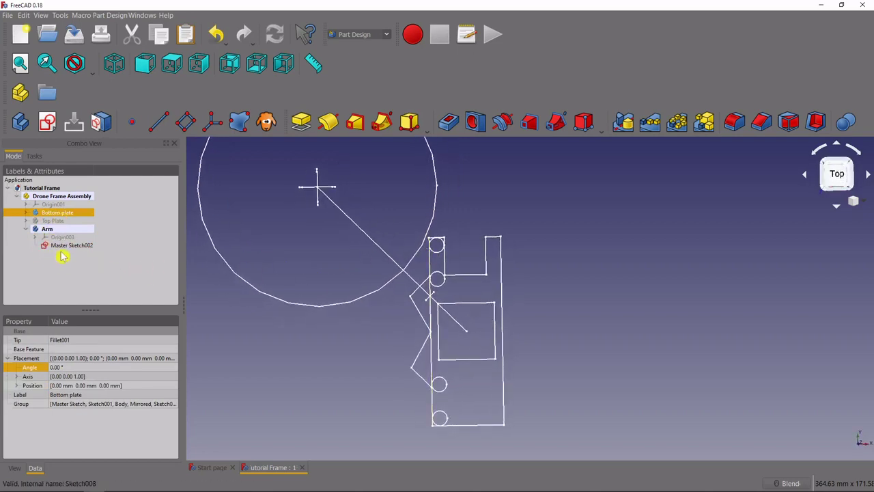
- Create a new sketch on the XY base plane of the Arm body
double_click(43, 229)
left_click(48, 230)
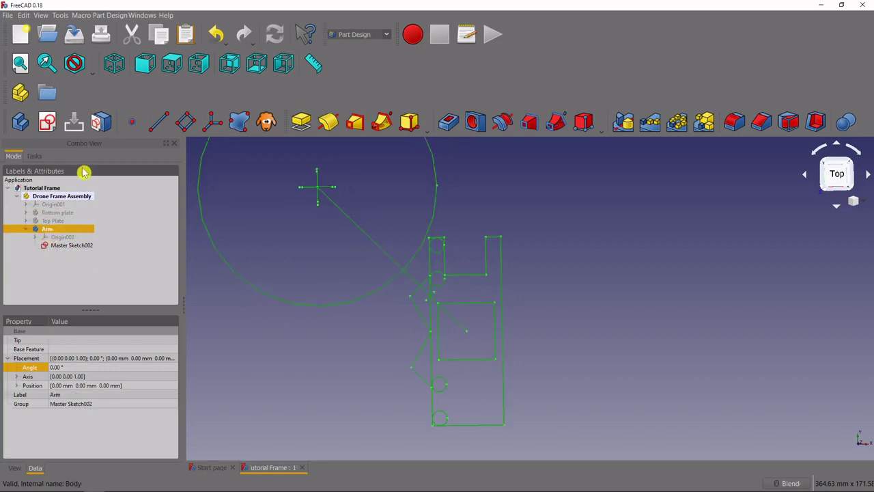
left_click(52, 127)
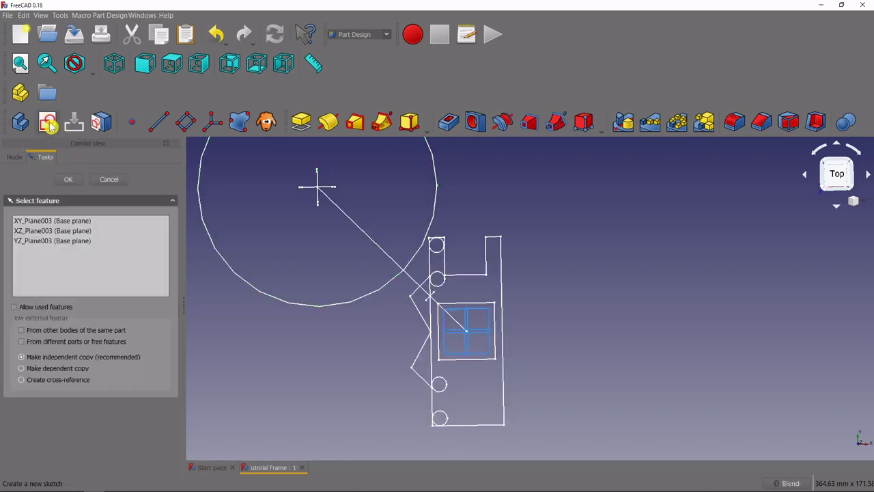
left_click(43, 221)
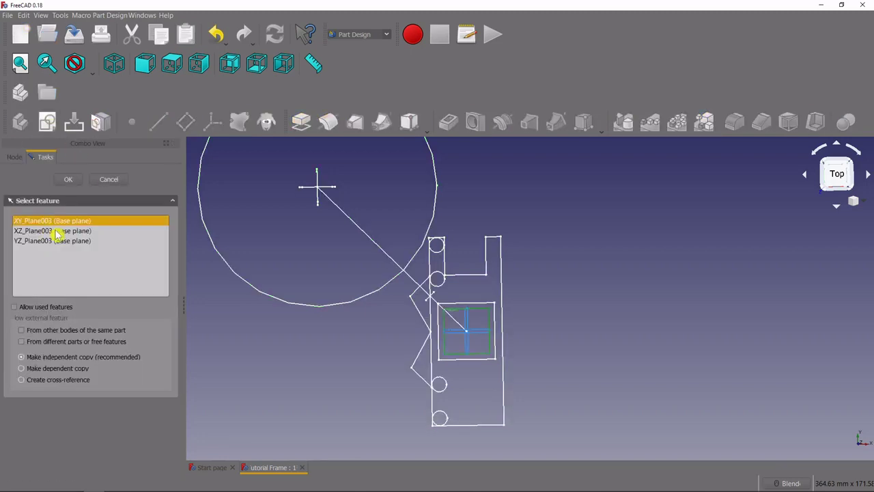
left_click(71, 180)
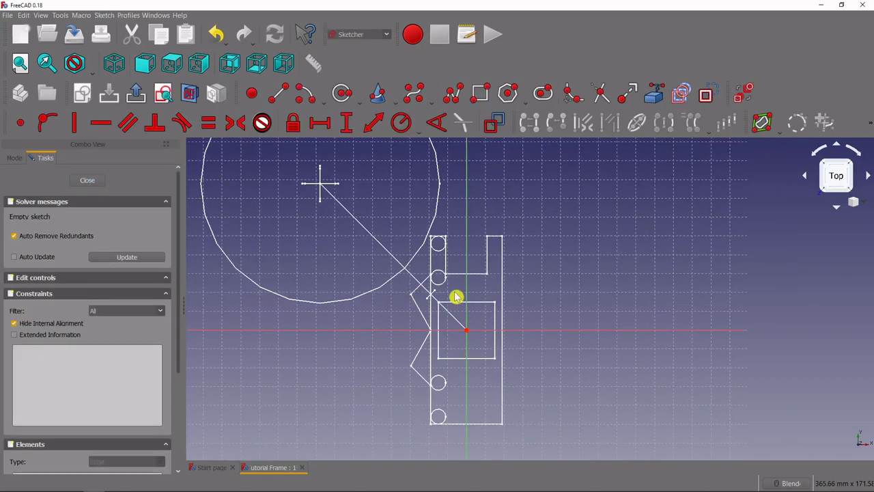
- Link both endpoints of the short line crossing the arm diagonal and the central square's upper-left corner as external geometry
middle_click_drag(430, 293, 476, 313)
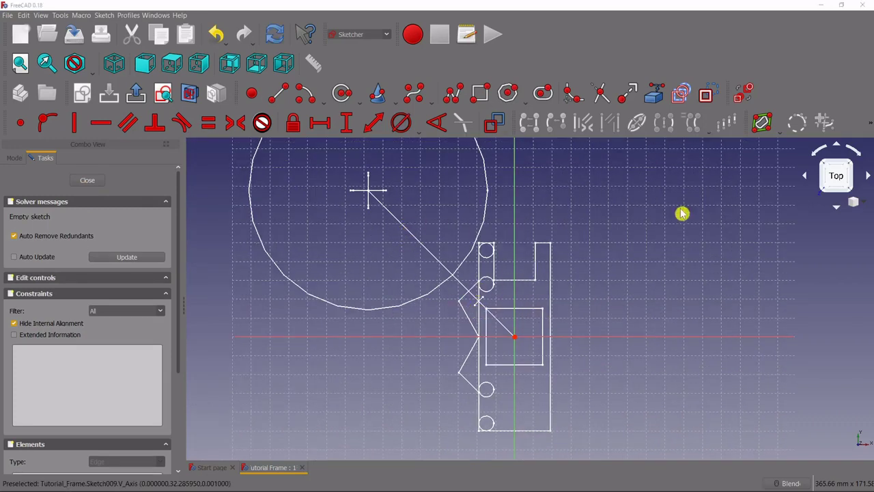
left_click(655, 94)
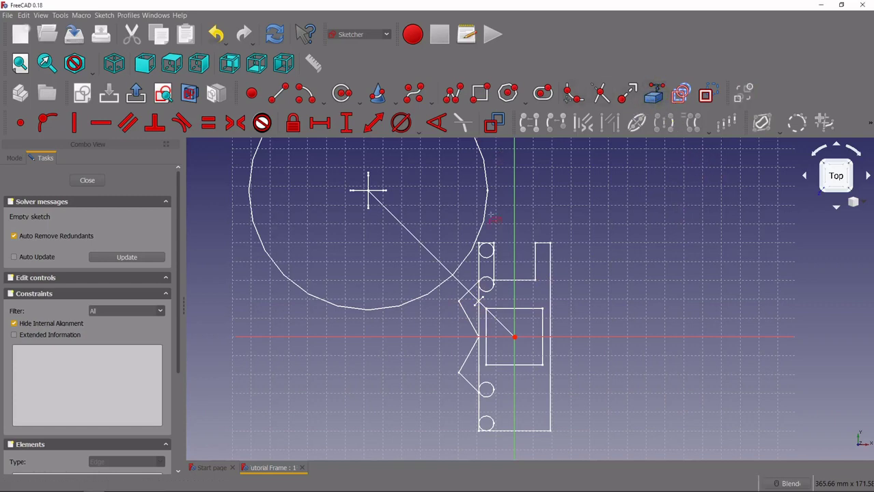
scroll(540, 308, "up", 4)
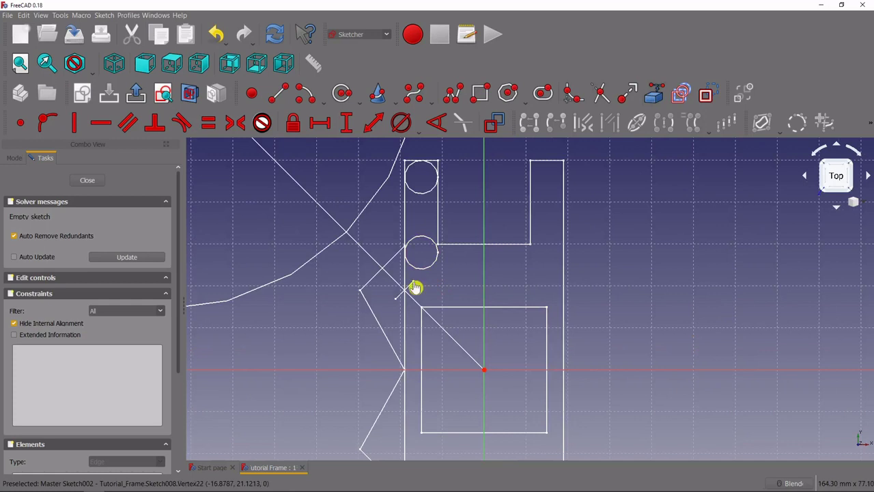
left_click(413, 283)
left_click(396, 299)
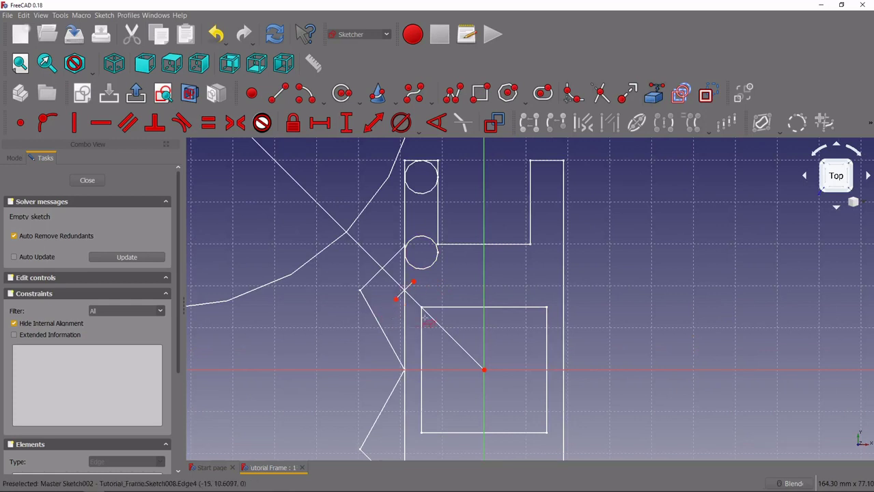
left_click(423, 309)
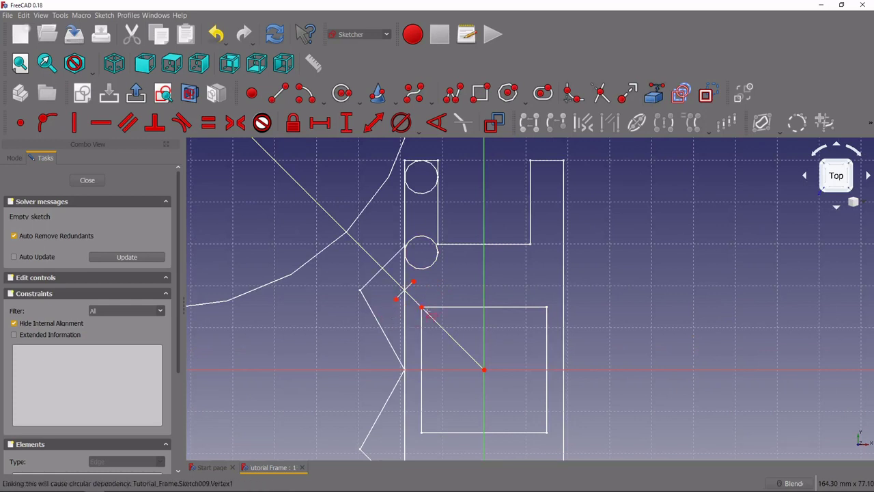
- Link the centre and the end points of the motor mount cross as external geometry
left_click(17, 158)
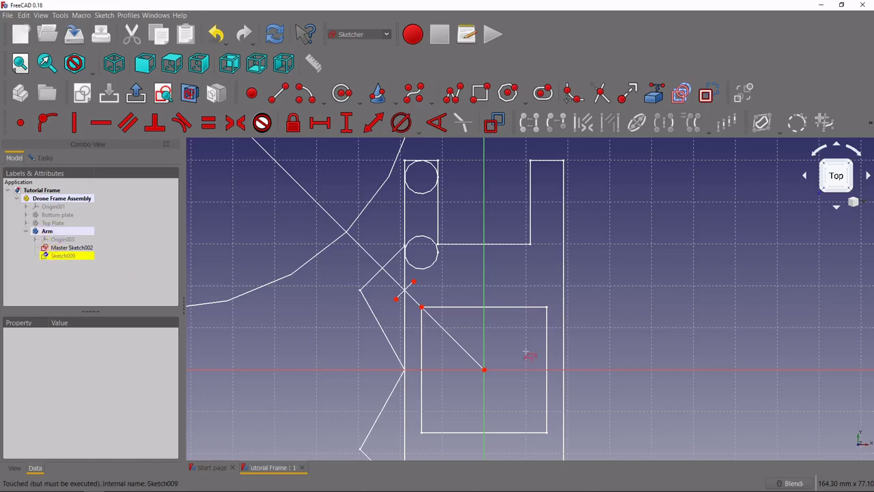
scroll(396, 242, "down", 5)
scroll(309, 178, "up", 4)
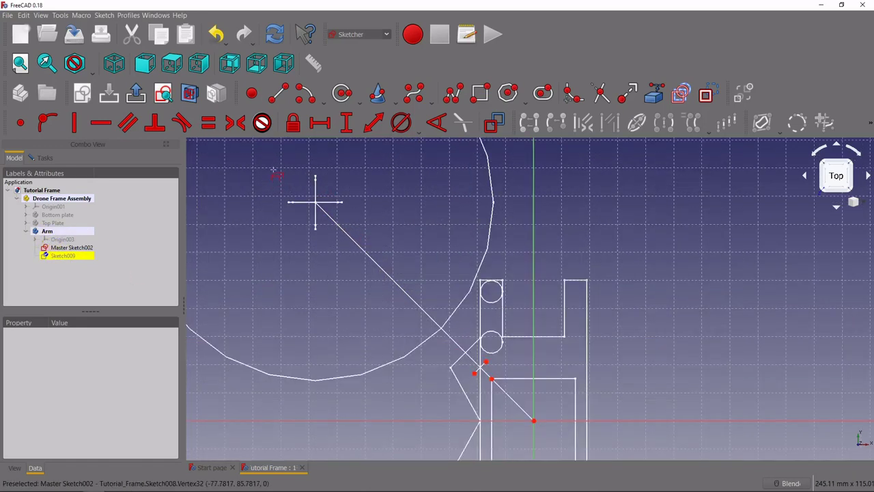
scroll(332, 183, "up", 4)
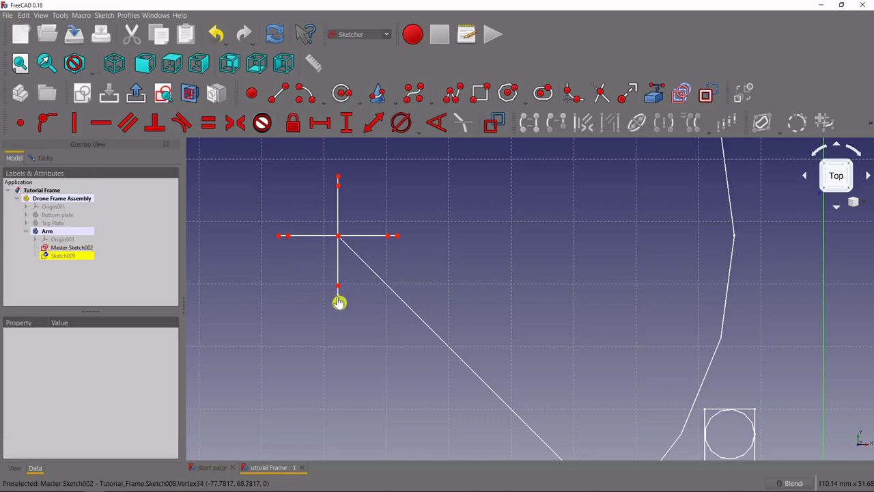
scroll(392, 337, "down", 5)
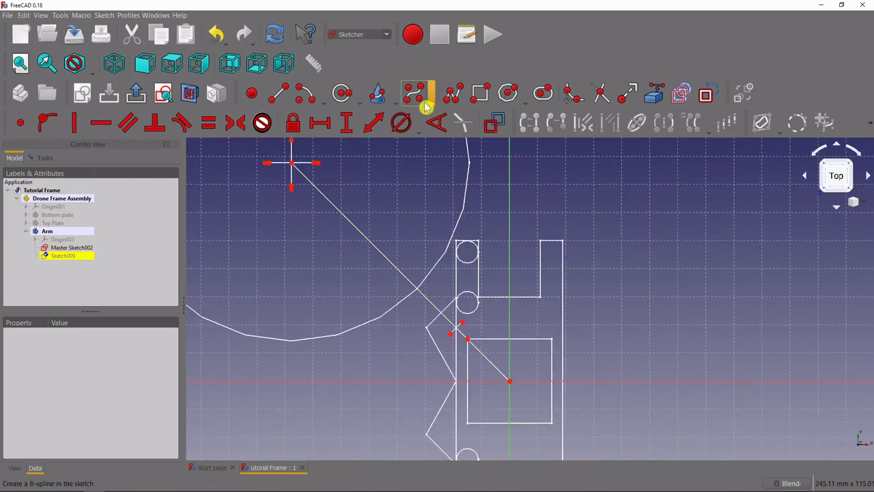
- Draw a closed five-sided arm outline from the origin with a polyline, about 11 mm up the vertical axis and long sides about 79 mm along the diagonal
left_click(452, 94)
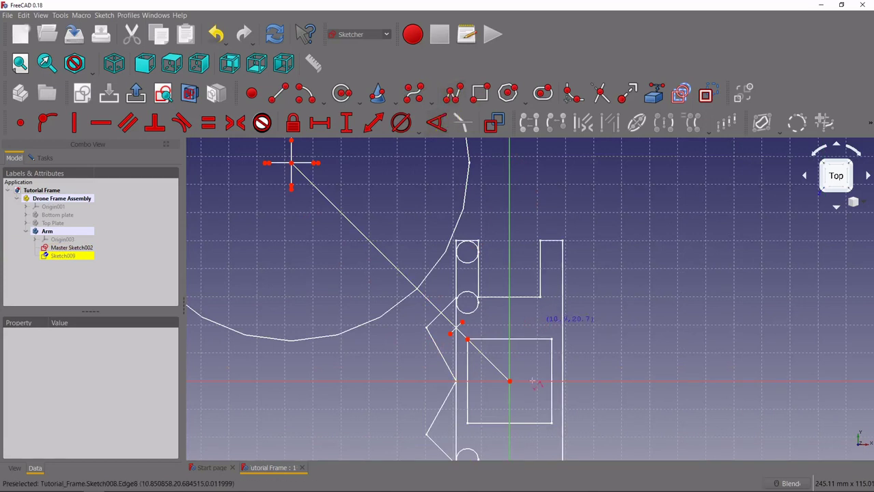
left_click(455, 96)
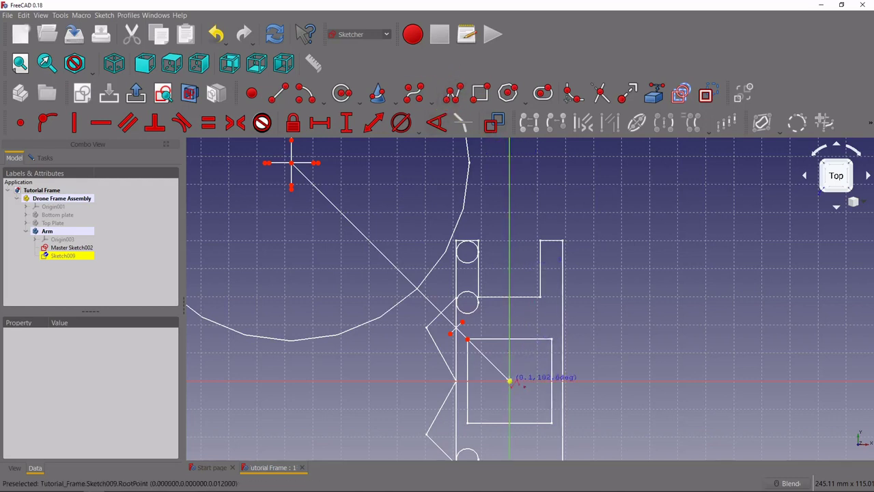
left_click(510, 380)
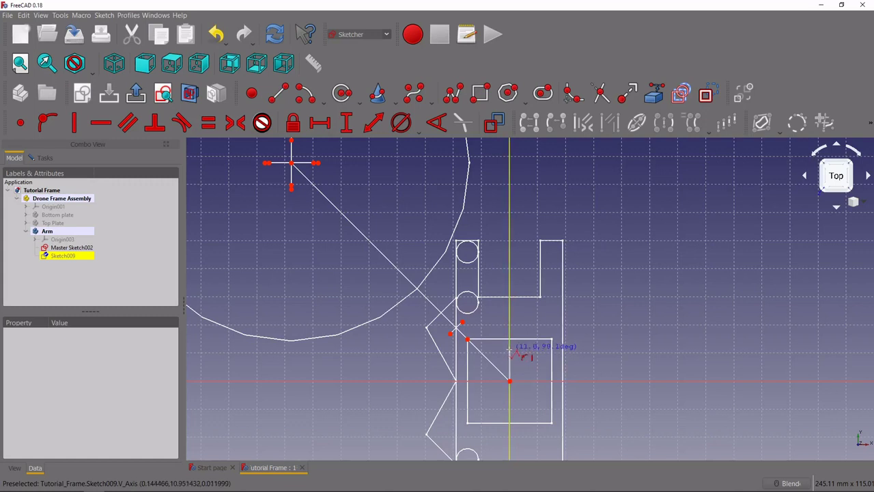
left_click(510, 349)
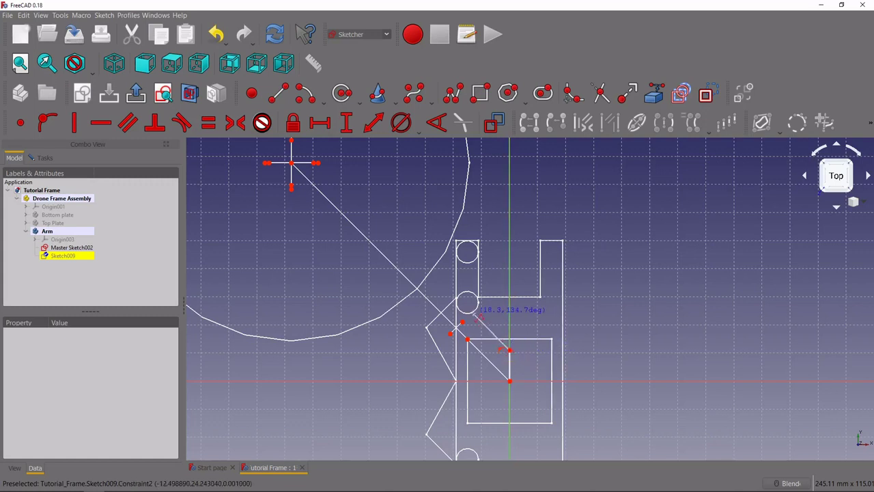
left_click(354, 193)
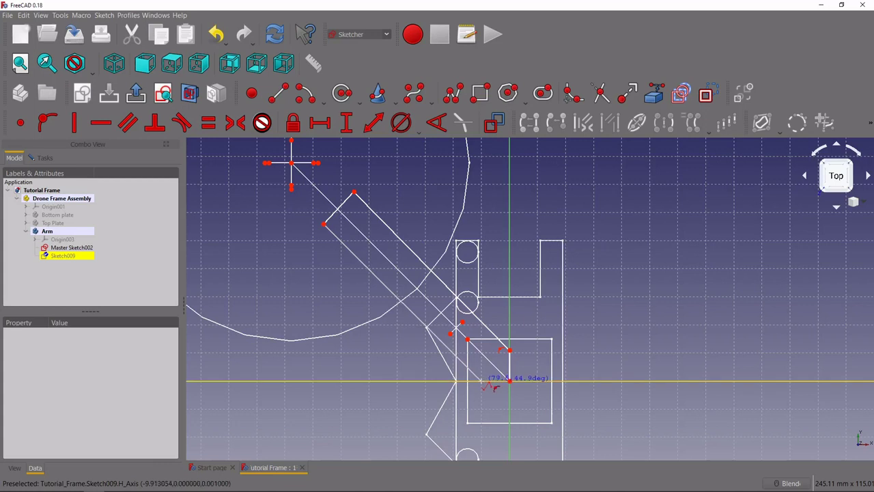
left_click(481, 380)
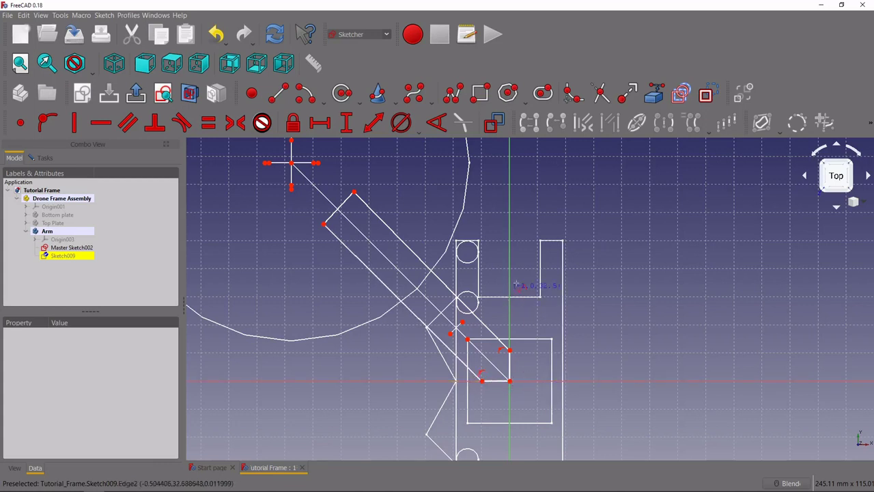
right_click(532, 228)
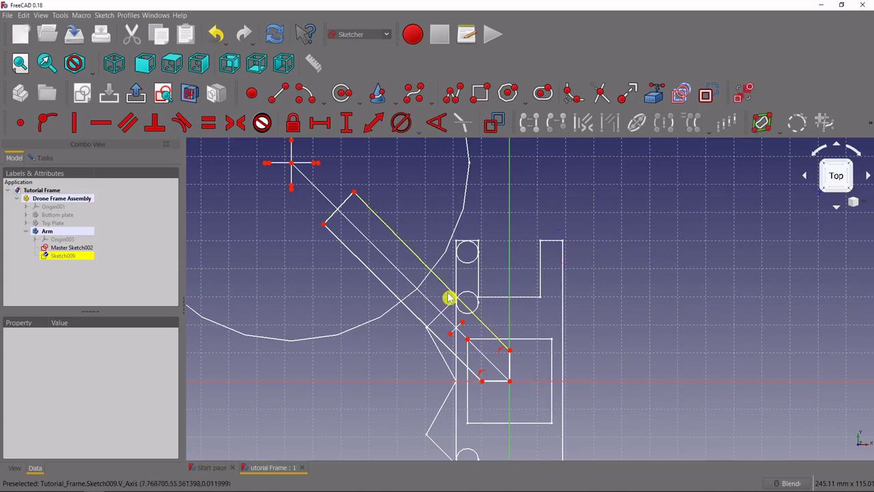
- Constrain the arm outline's two short edges that meet at the origin to equal length
left_click(512, 372)
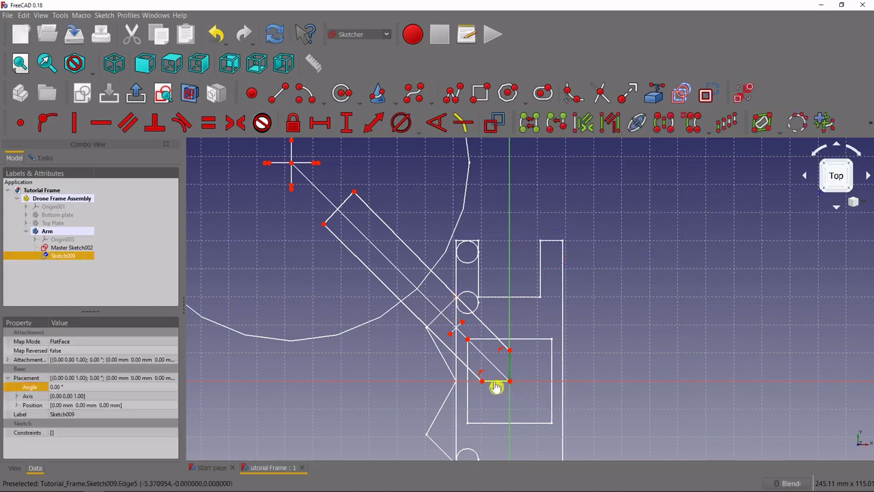
left_click(497, 383)
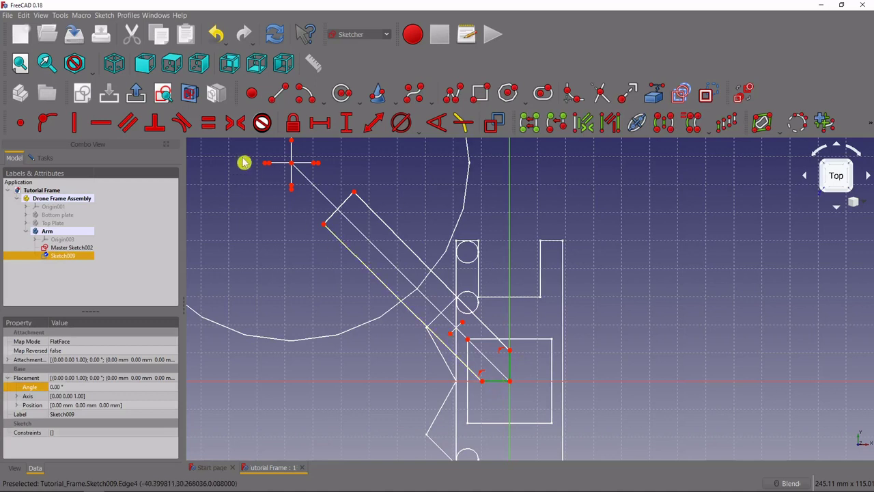
left_click(210, 123)
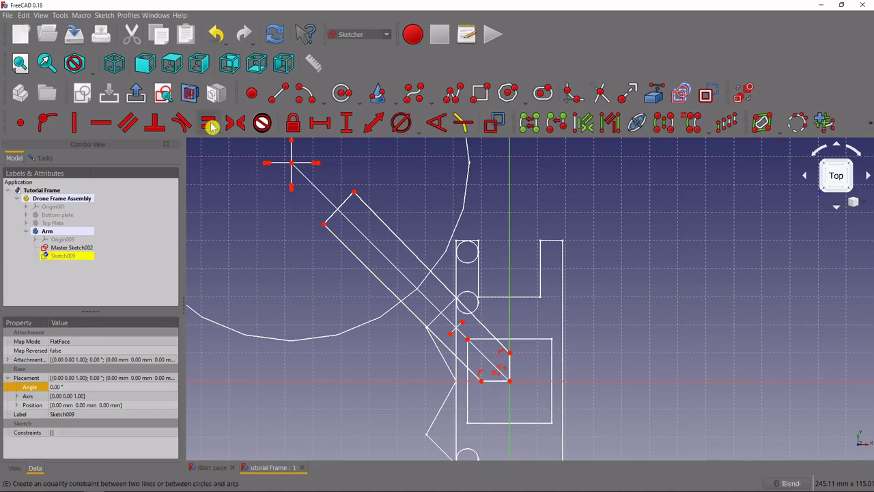
- Constrain the two long sides of the arm outline to be parallel
left_click(406, 249)
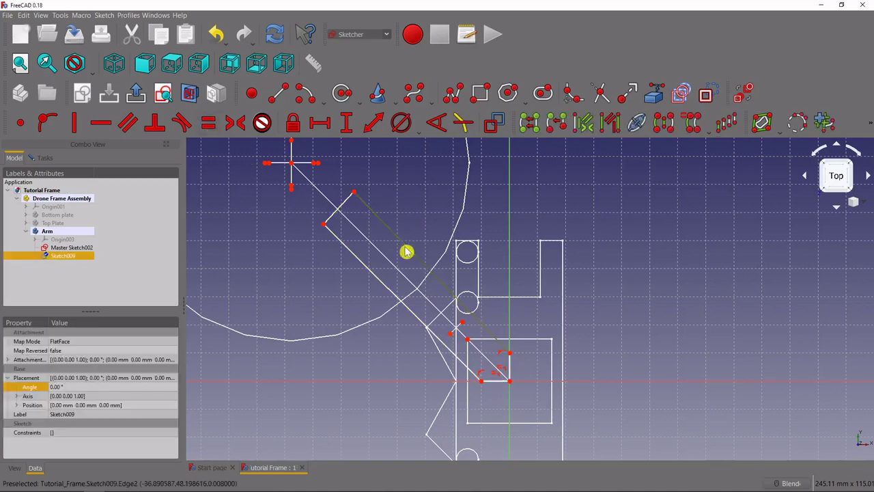
left_click(370, 278)
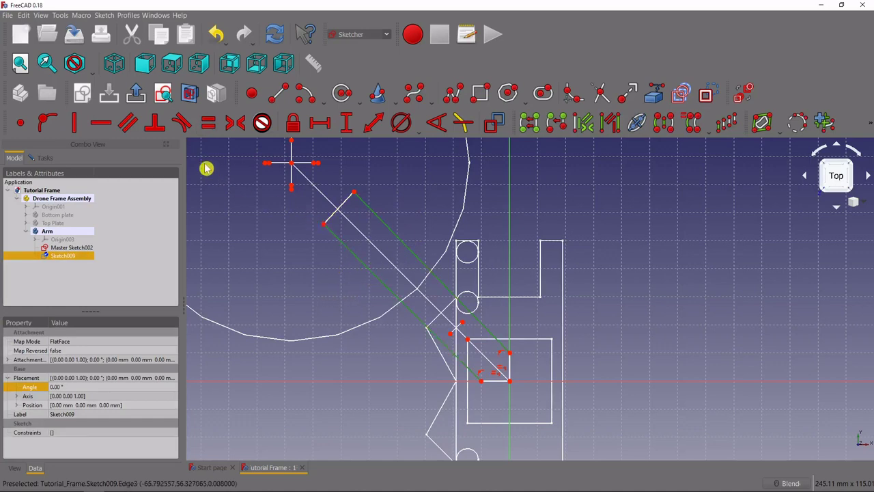
left_click(130, 124)
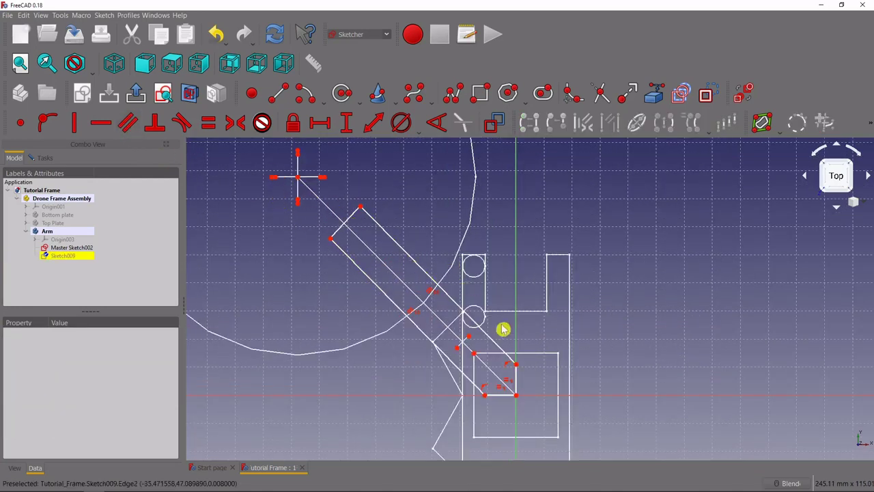
- Set the arm width to 12 mm with a length constraint between the inner end points of its two long sides
left_click(484, 396)
left_click(517, 364)
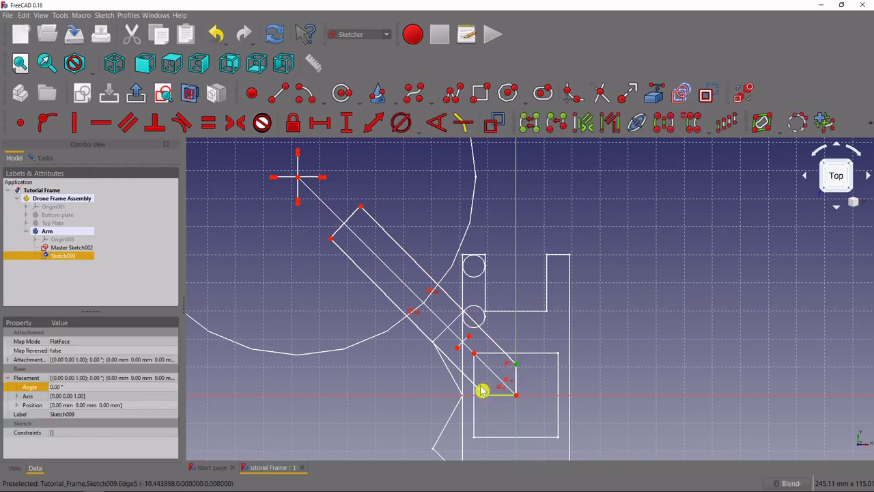
left_click(374, 125)
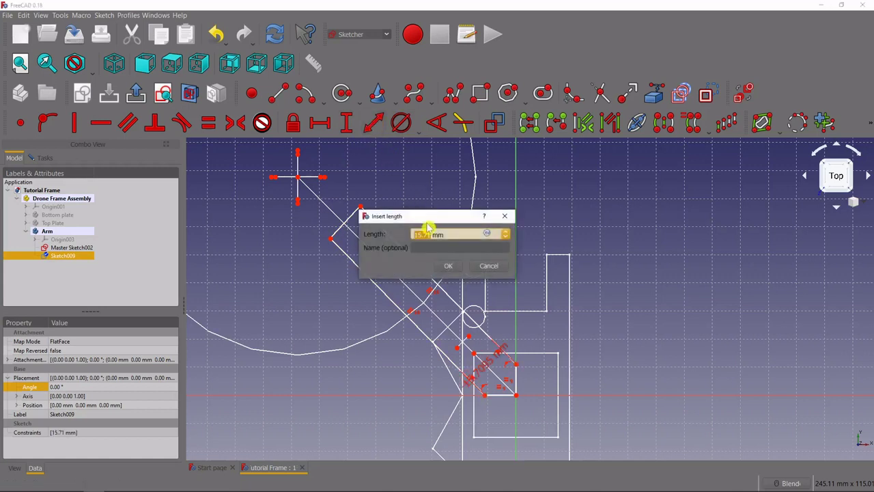
type("12")
key("Return")
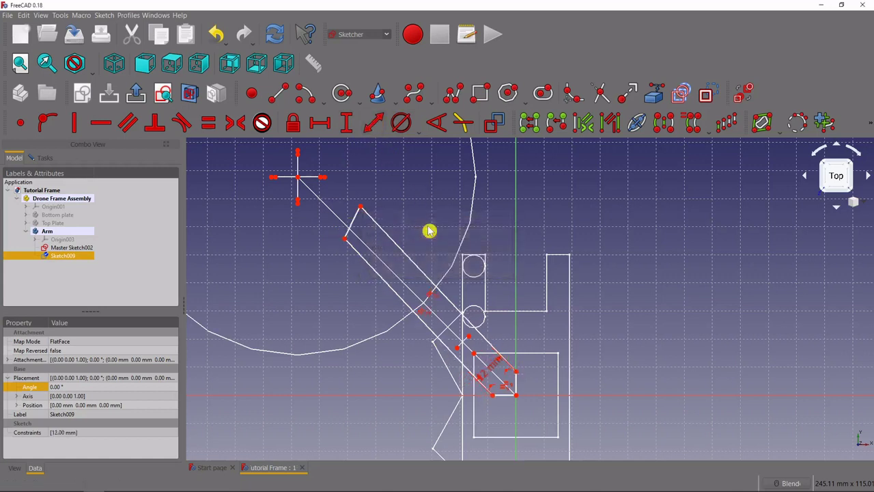
- Make the arm's outer end edge perpendicular to its upper long side, adjusting the edge's position freehand
left_click(355, 225)
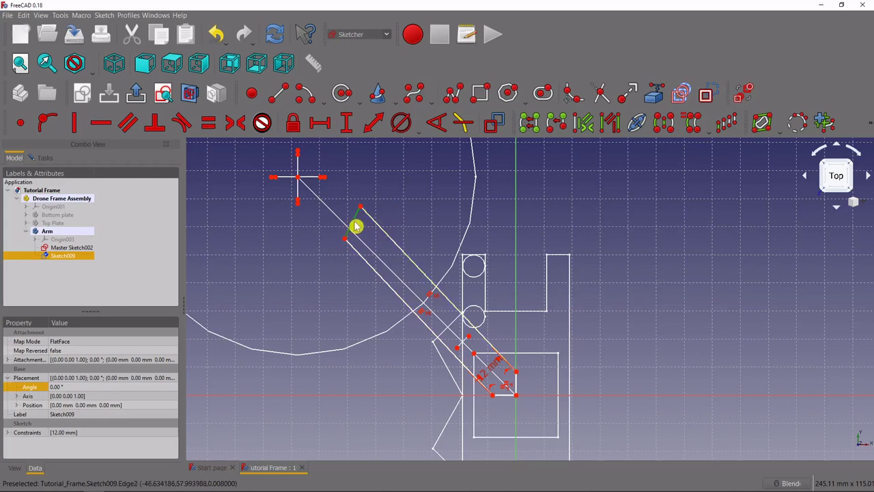
mouse_move(357, 226)
left_mouse_down()
mouse_move(352, 232)
mouse_move(362, 232)
left_mouse_up()
left_click(375, 234)
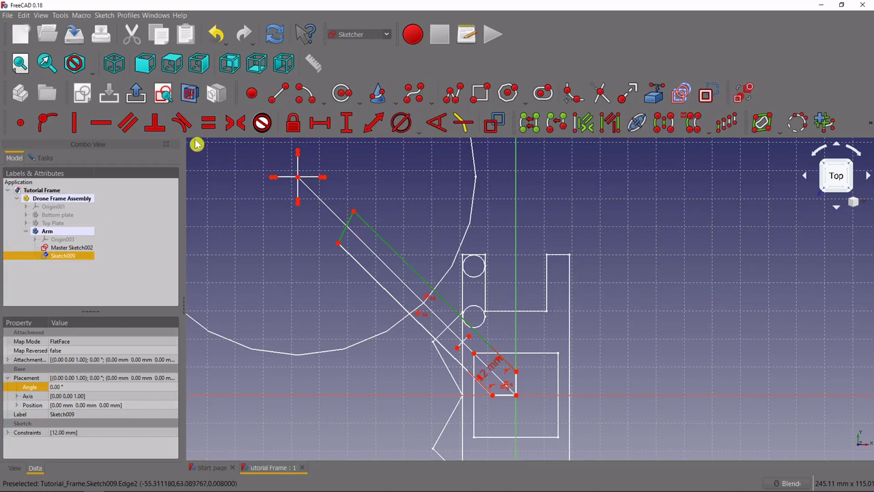
left_click(153, 126)
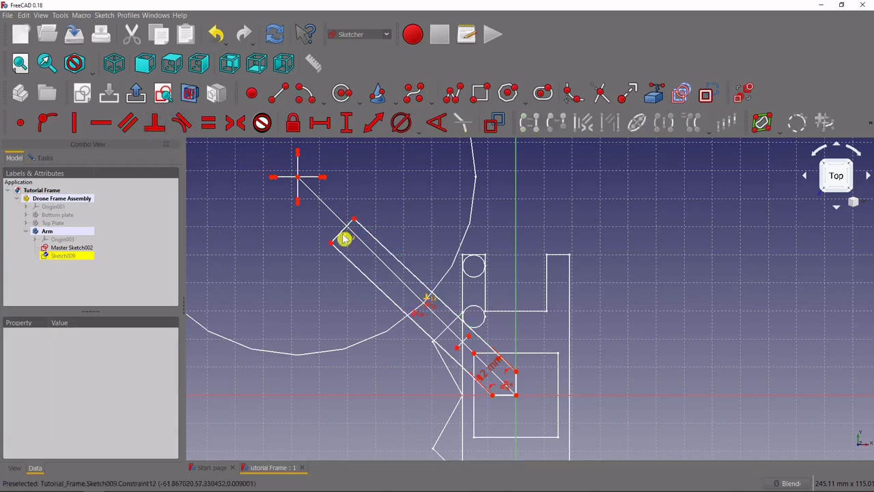
mouse_move(341, 238)
left_mouse_down()
mouse_move(324, 232)
mouse_move(349, 221)
mouse_move(314, 249)
mouse_move(340, 226)
left_mouse_up()
- Draw an octagon centred on the motor mount cross, about 17 mm from centre to corner
scroll(346, 253, "down", 3)
scroll(350, 253, "up", 3)
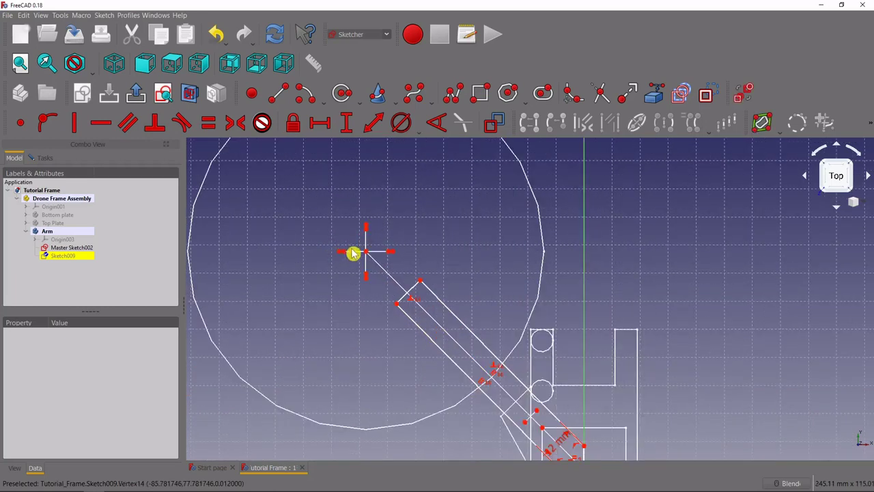
scroll(337, 237, "up", 2)
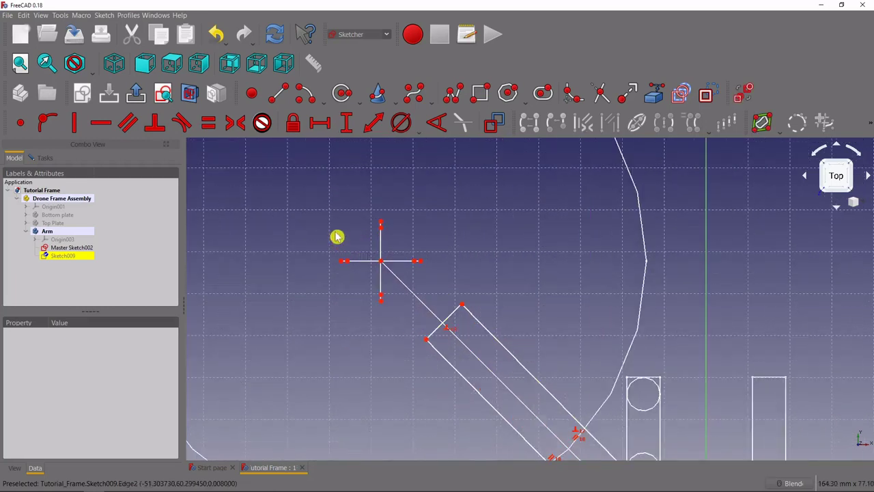
scroll(342, 236, "up", 2)
scroll(511, 266, "down", 2)
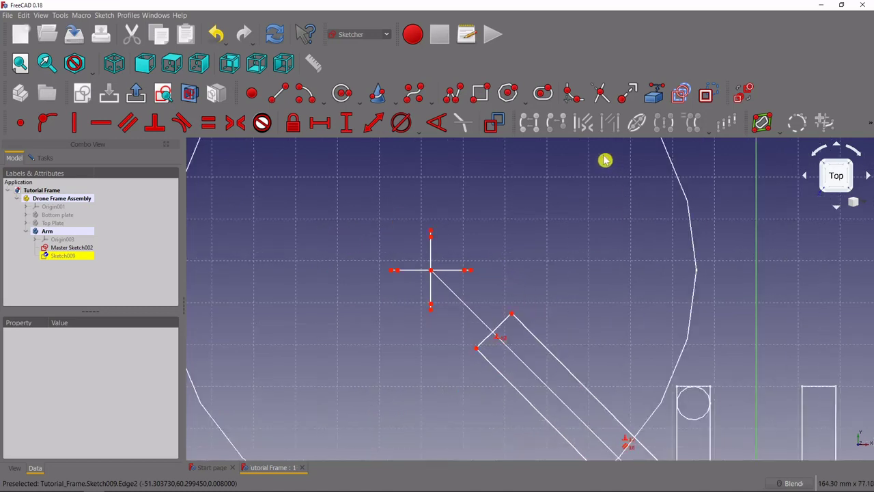
left_click(525, 96)
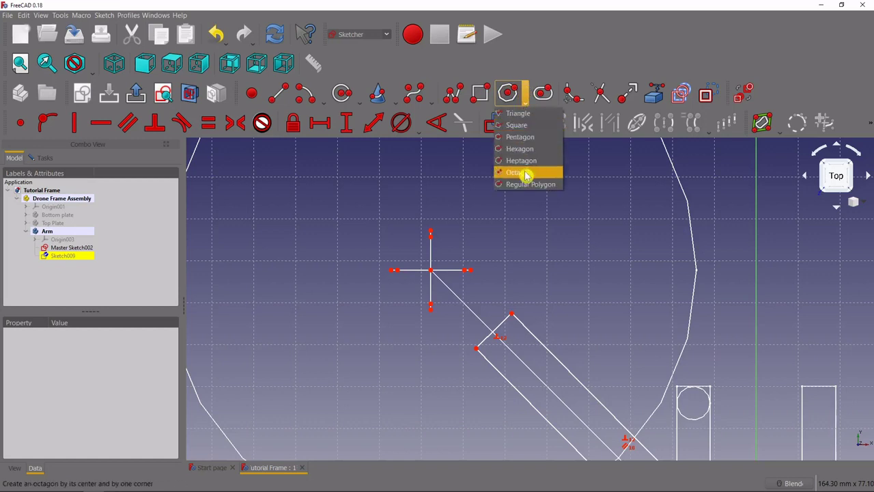
left_click(514, 174)
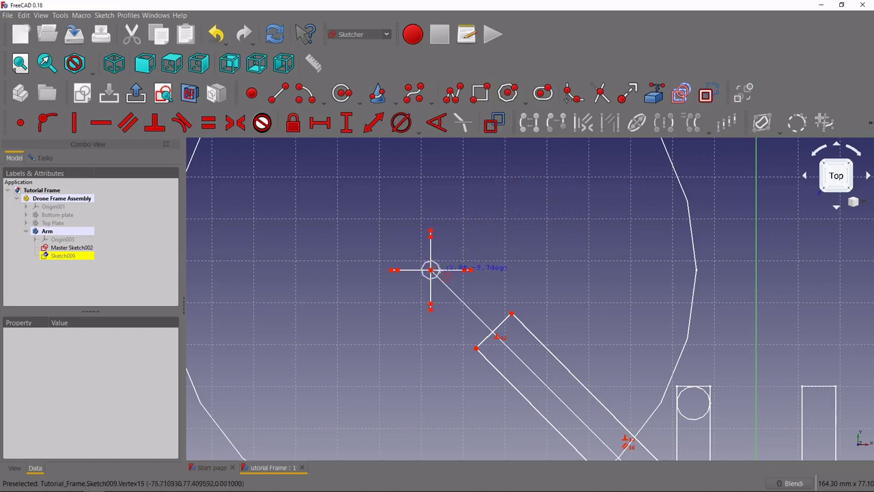
left_click(481, 224)
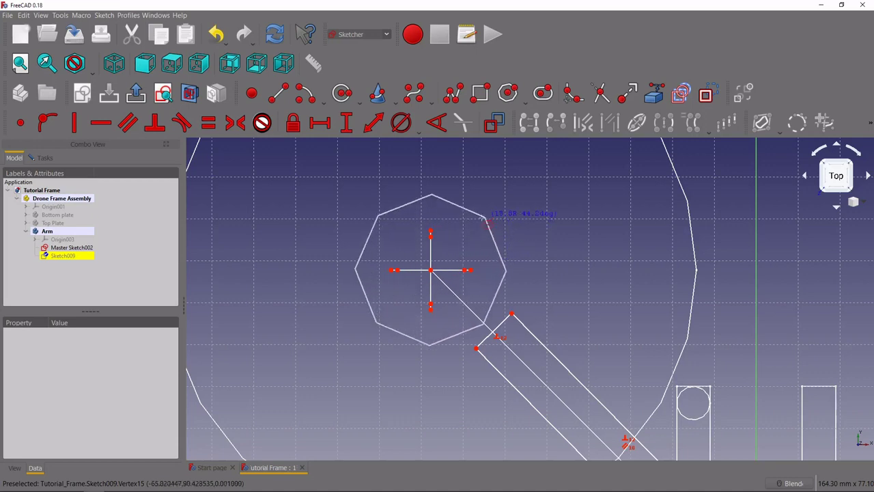
right_click(551, 285)
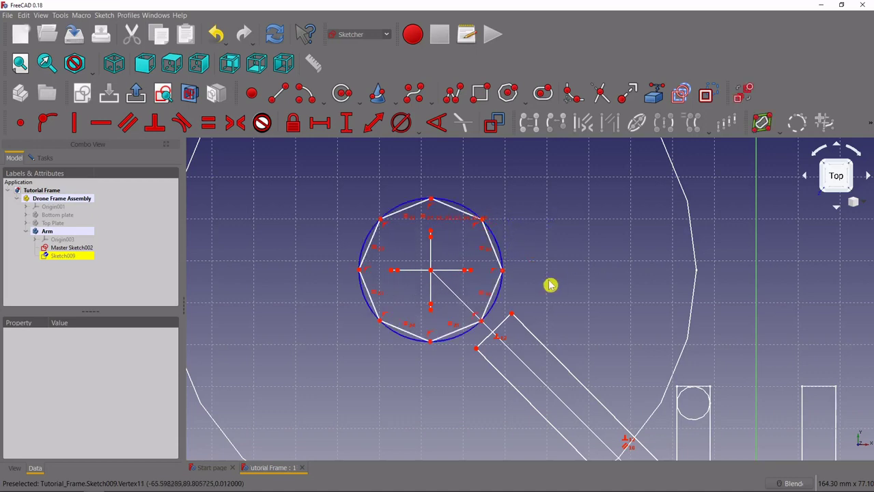
- Make two adjacent corners of the octagon coincident with the two outer end corners of the arm
left_click(504, 274)
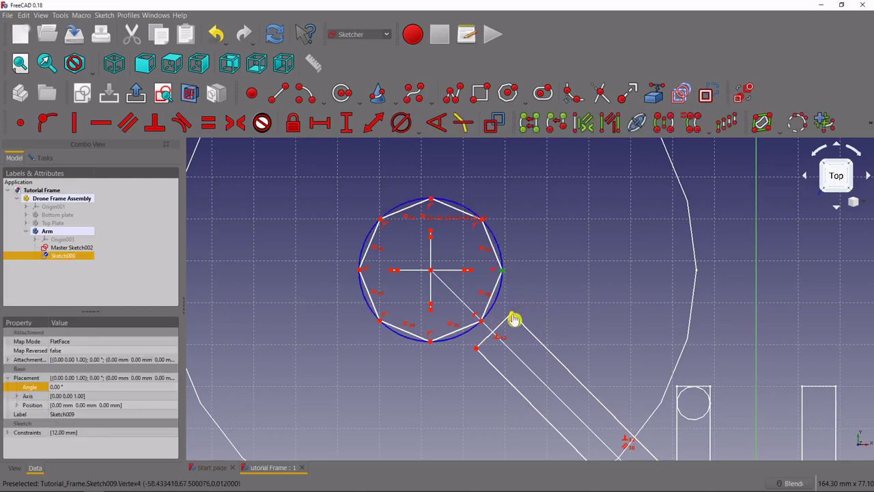
left_click(513, 317)
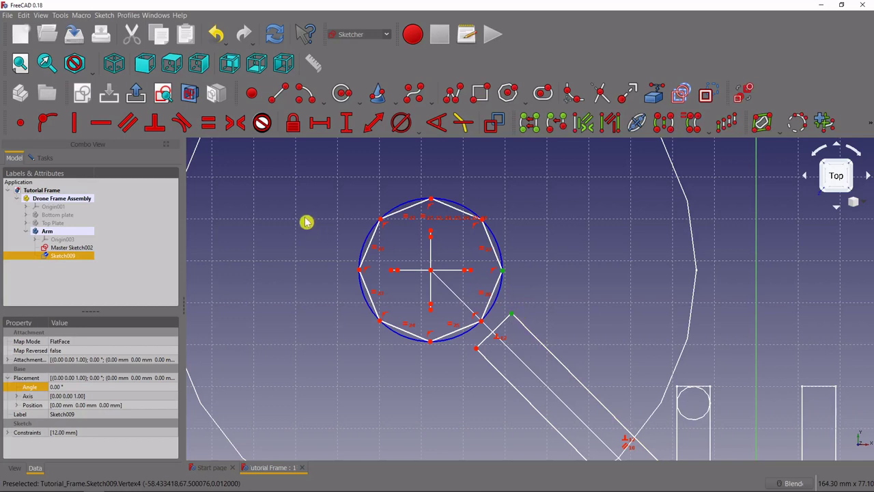
left_click(25, 124)
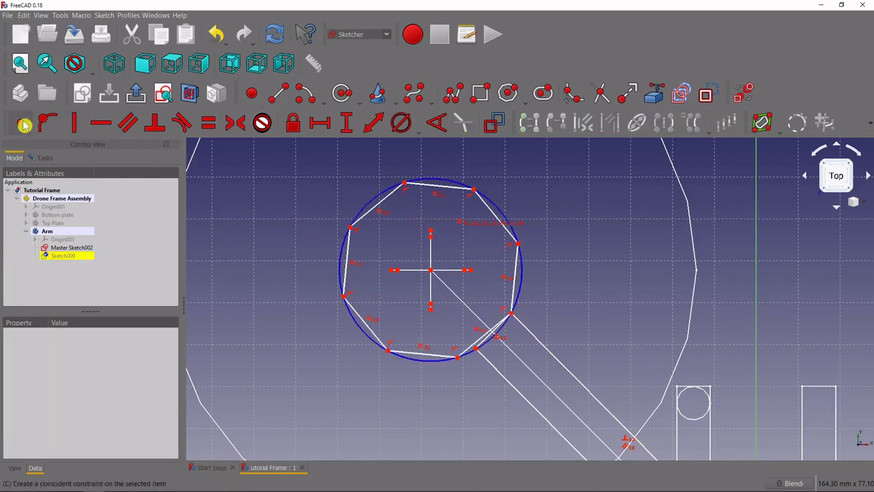
left_click(457, 357)
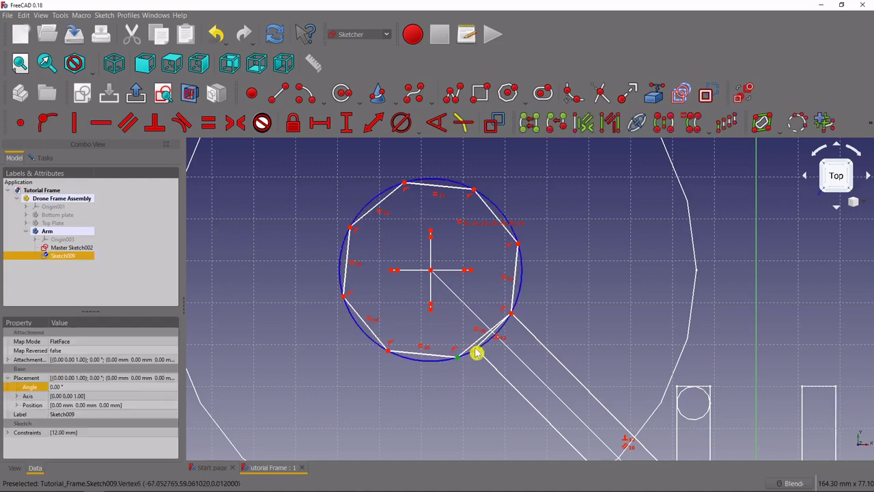
left_click(477, 351)
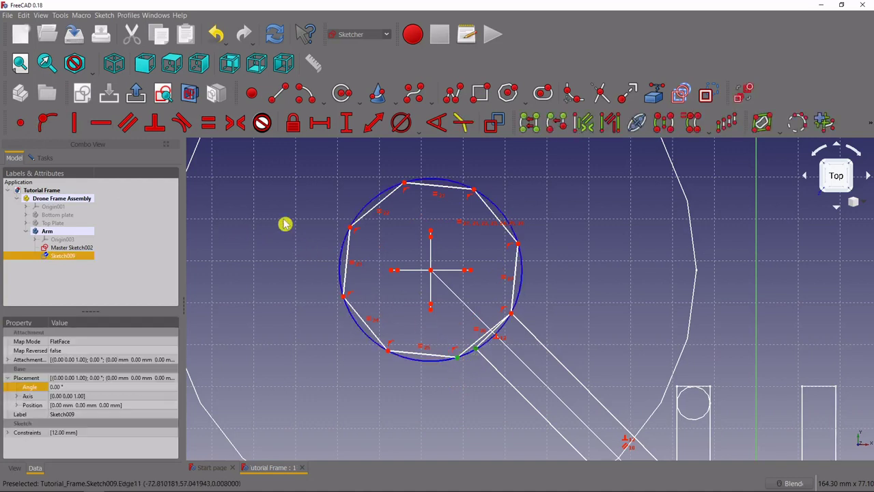
left_click(23, 126)
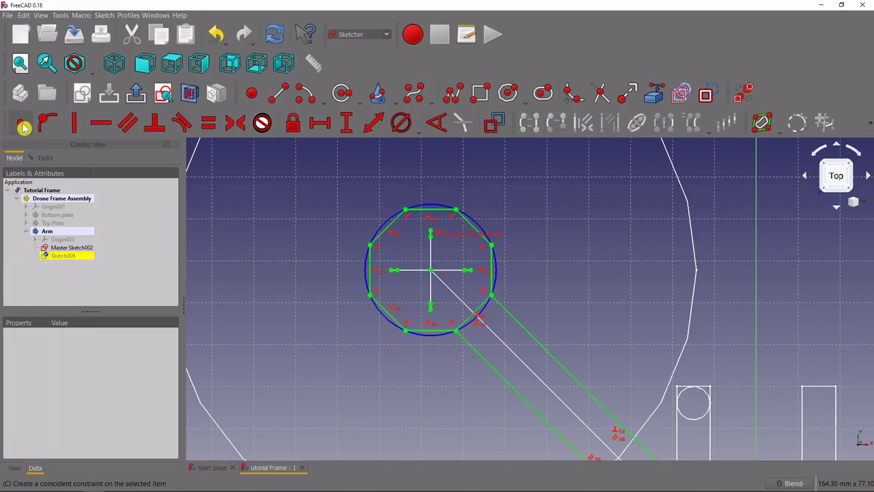
- Move the 12 mm dimension label away from the arm outline, up beyond the vertical axis
scroll(374, 217, "down", 2)
scroll(421, 248, "up", 2)
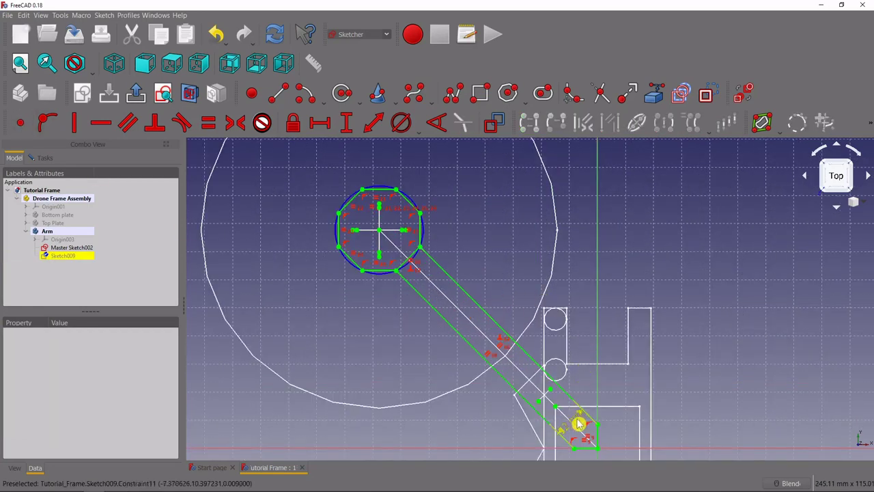
left_click_drag(578, 420, 621, 384)
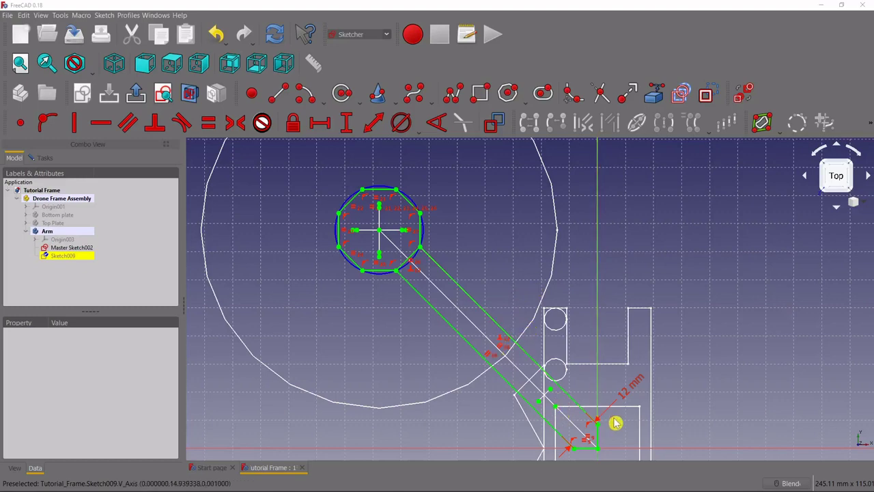
- Draw circles of about 2 mm radius on both endpoints of the short crossing line and one of about 2.5 mm on the central square's corner
scroll(555, 411, "up", 2)
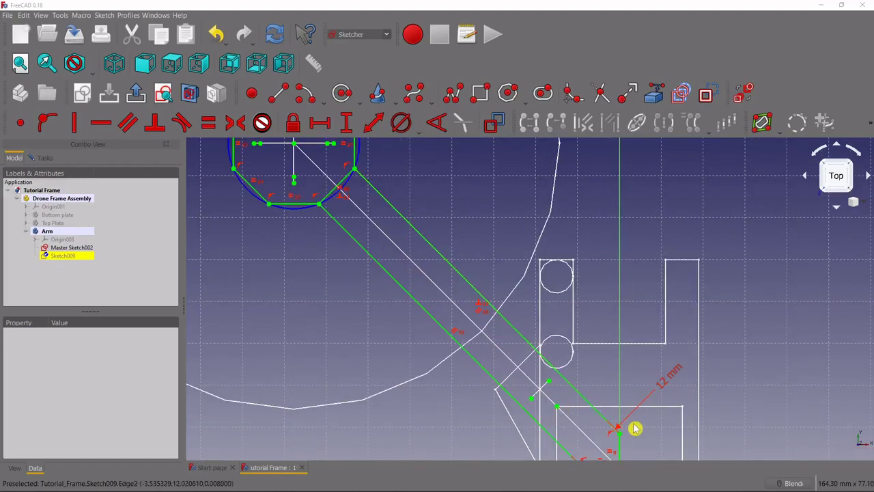
scroll(635, 426, "up", 2)
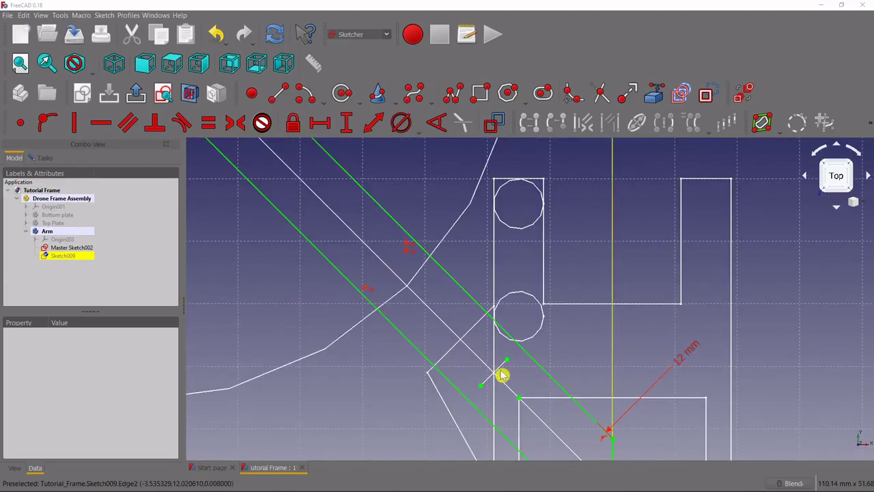
left_click(344, 94)
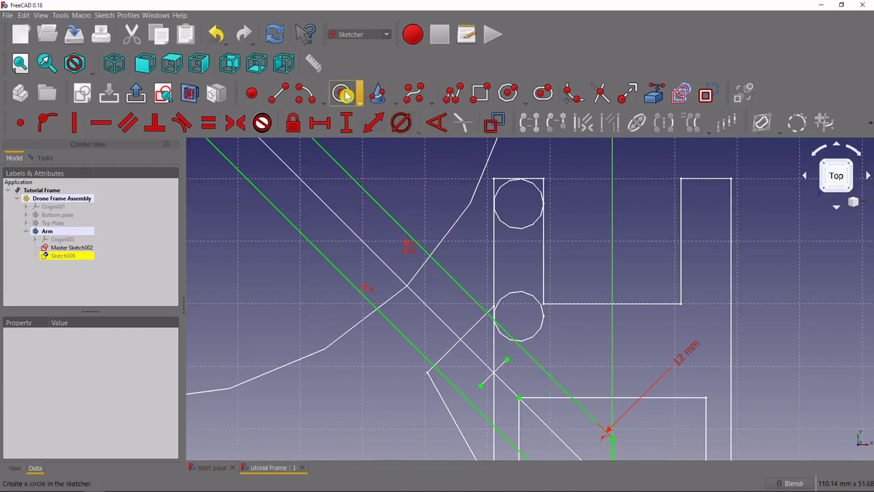
left_click(508, 358)
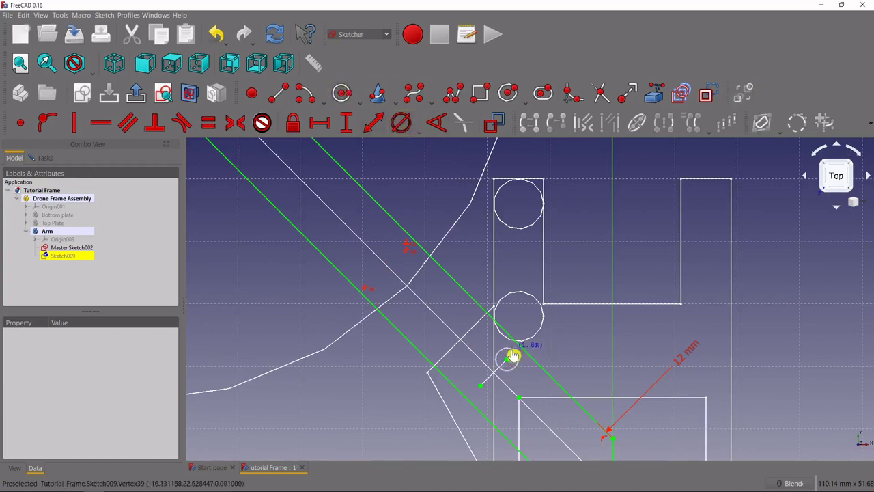
left_click(516, 366)
left_click(481, 386)
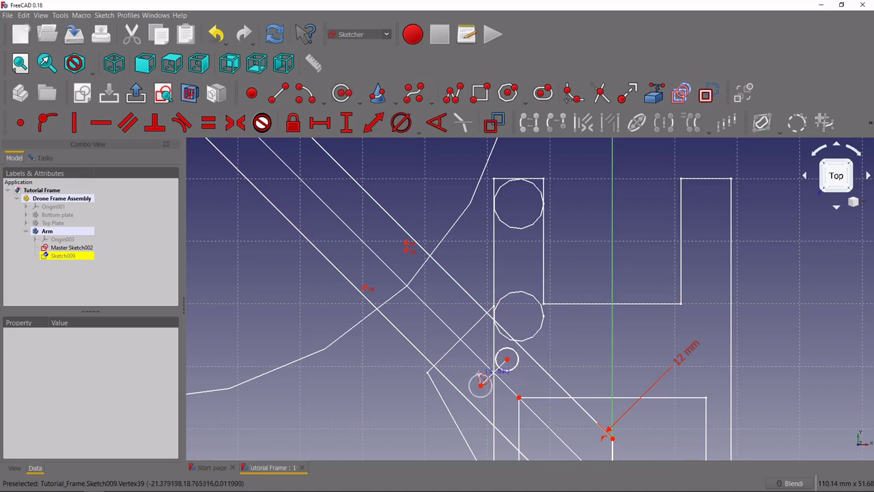
left_click(486, 375)
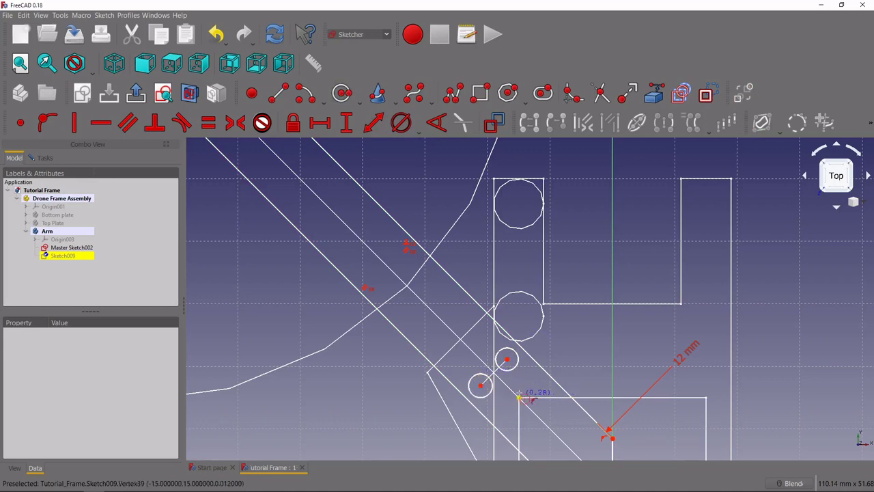
left_click(519, 396)
left_click(531, 388)
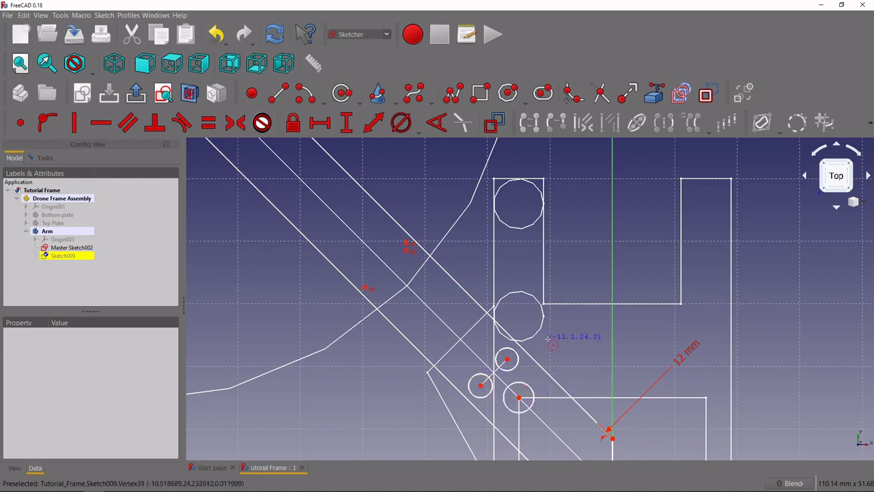
- Constrain the two small circles on the short crossing line's endpoints to equal size
left_click(507, 371)
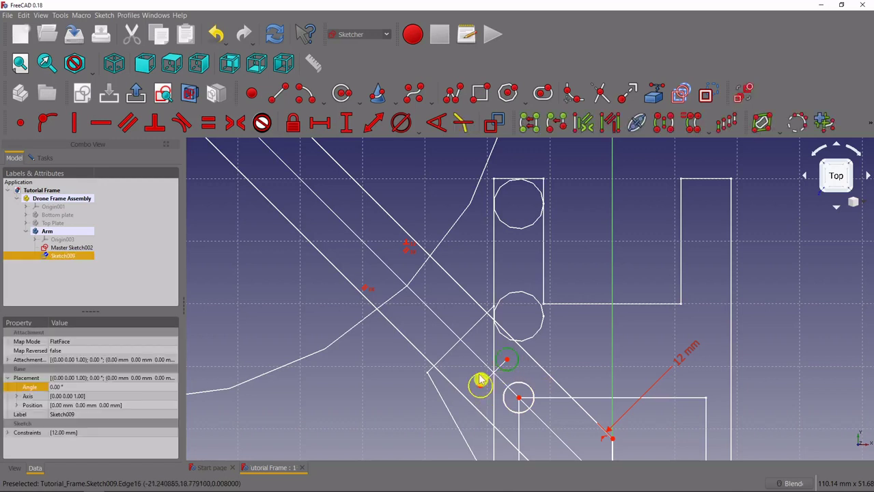
left_click(480, 381)
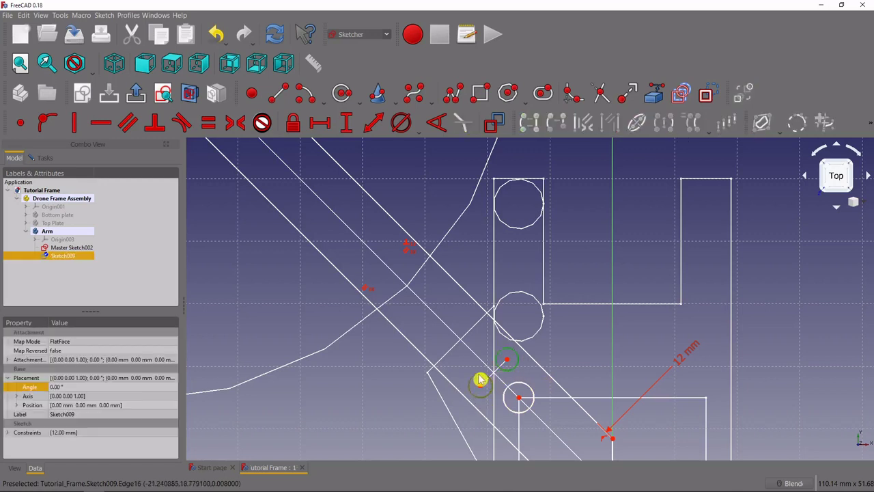
left_click(208, 120)
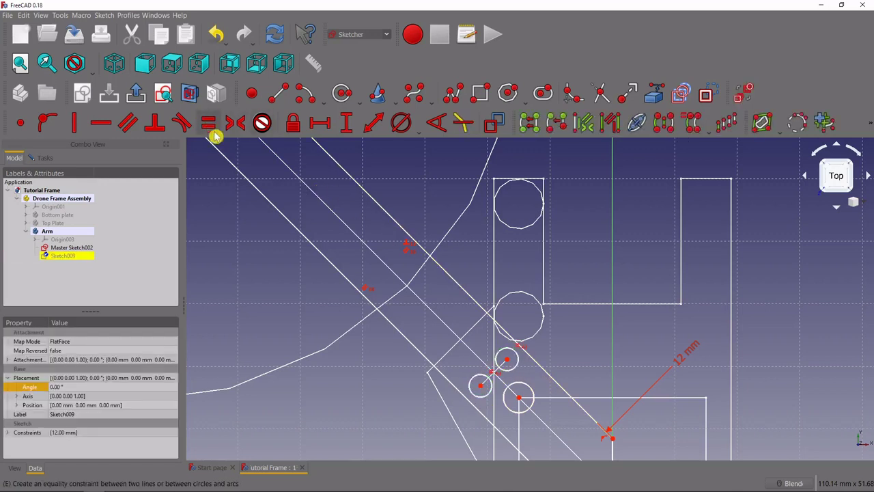
- Set the diameter of the circle on the central square's corner to 5 mm and that of the equal small circles to 3 mm
left_click(531, 392)
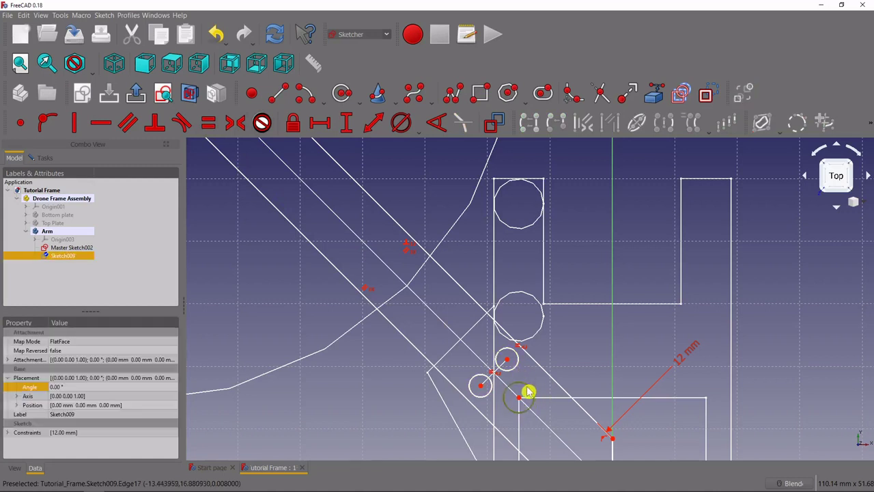
left_click(418, 125)
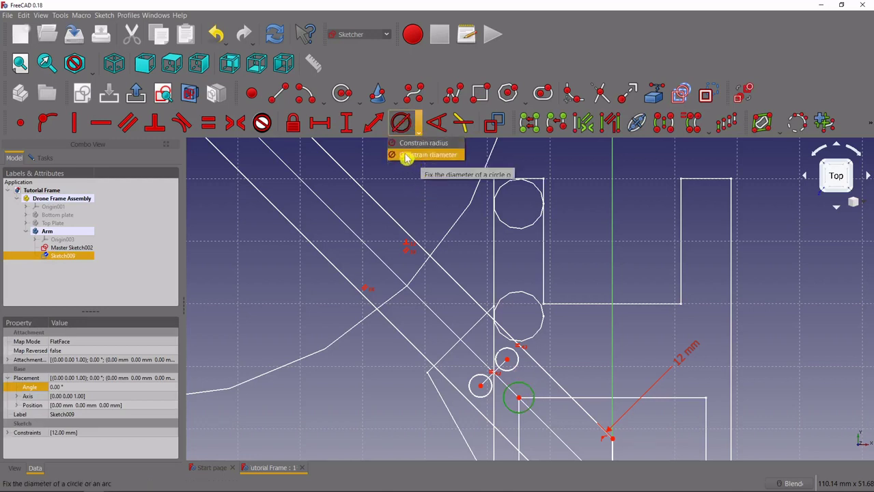
left_click(412, 156)
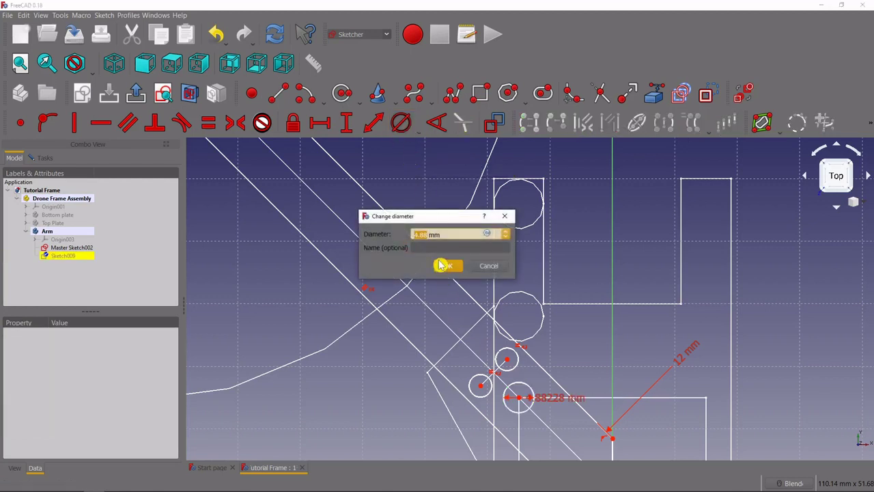
left_click(442, 265)
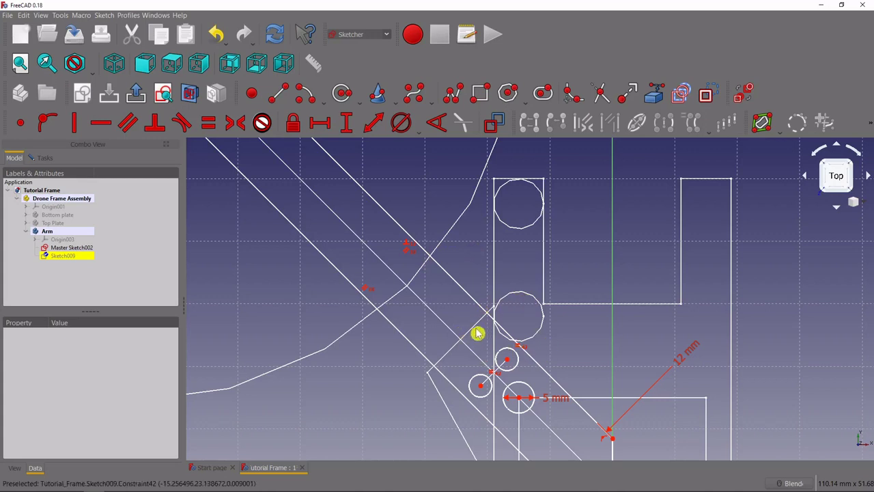
left_click(506, 356)
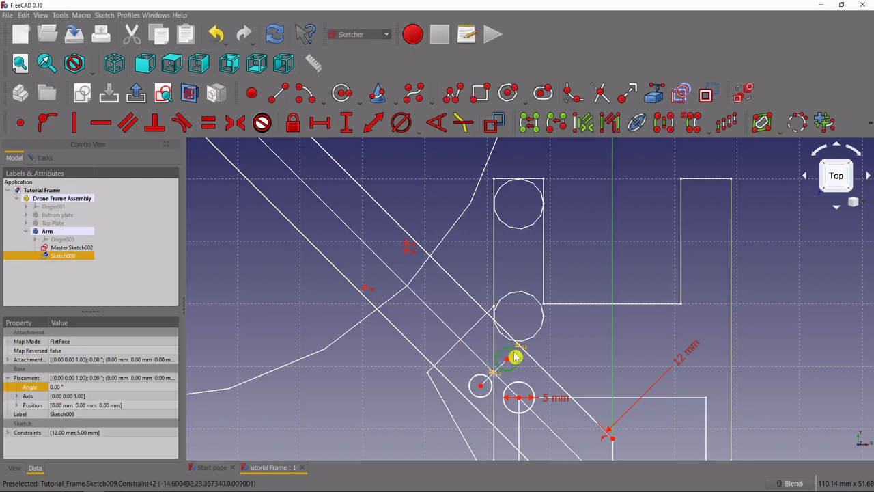
left_click(401, 122)
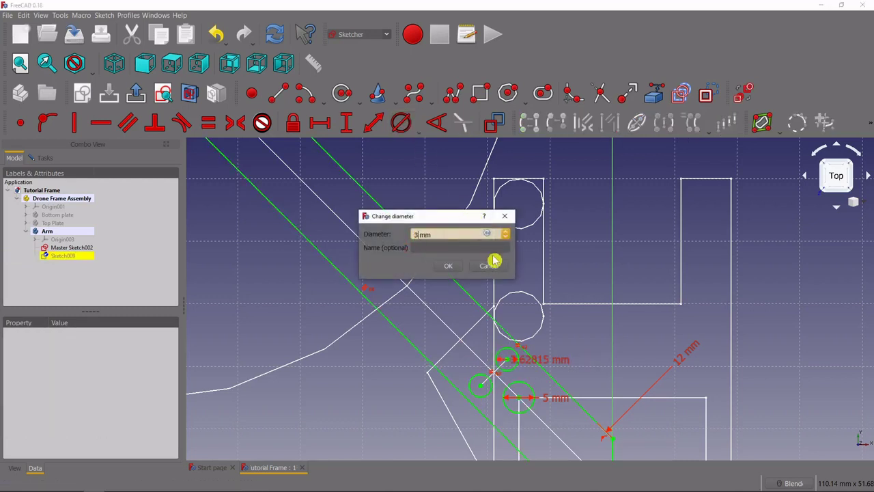
key("Return")
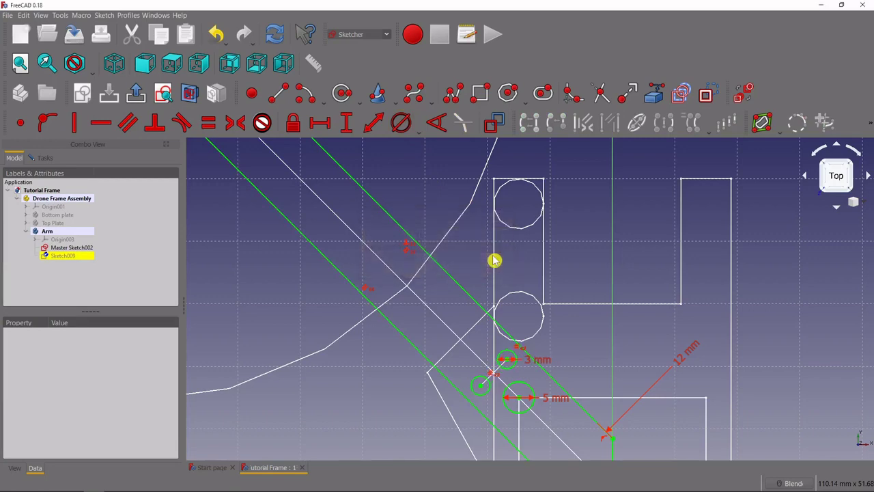
- Draw a vertical slot on the upper branch of the motor mount cross, starting at the branch's inner marked point and extending outwards
scroll(413, 287, "down", 4)
scroll(488, 306, "down", 2)
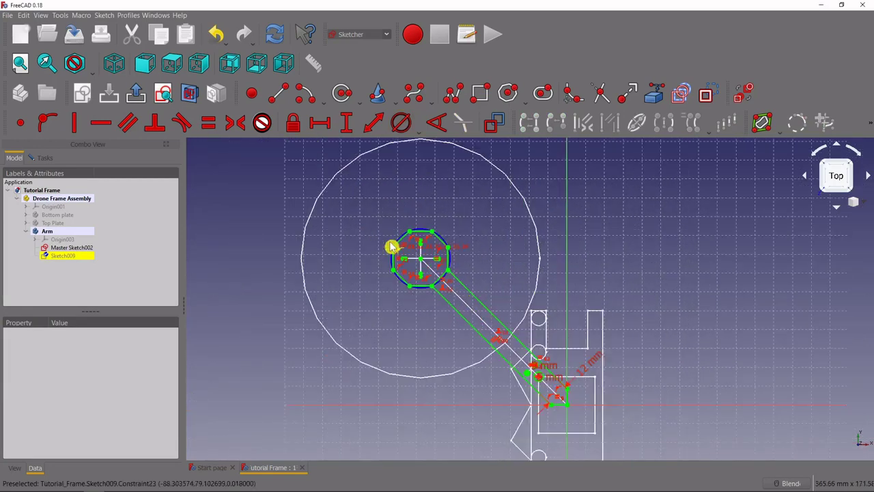
scroll(392, 245, "up", 2)
scroll(438, 266, "up", 2)
scroll(433, 269, "up", 2)
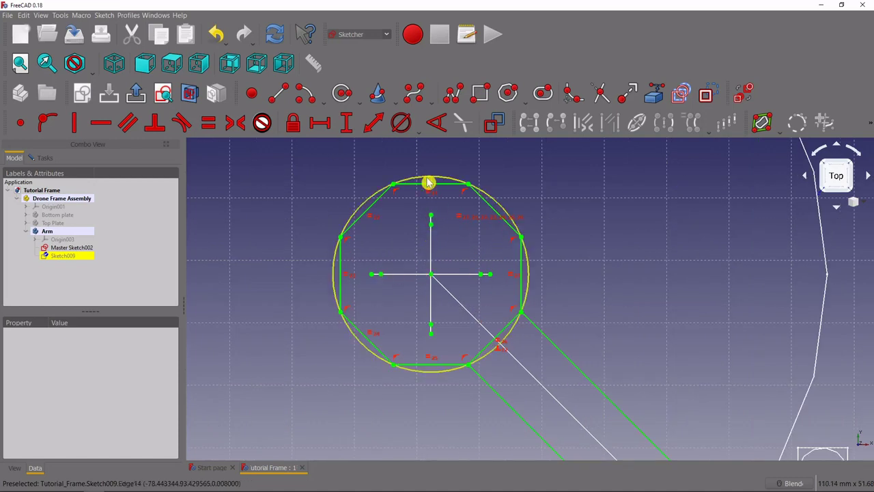
left_click(543, 96)
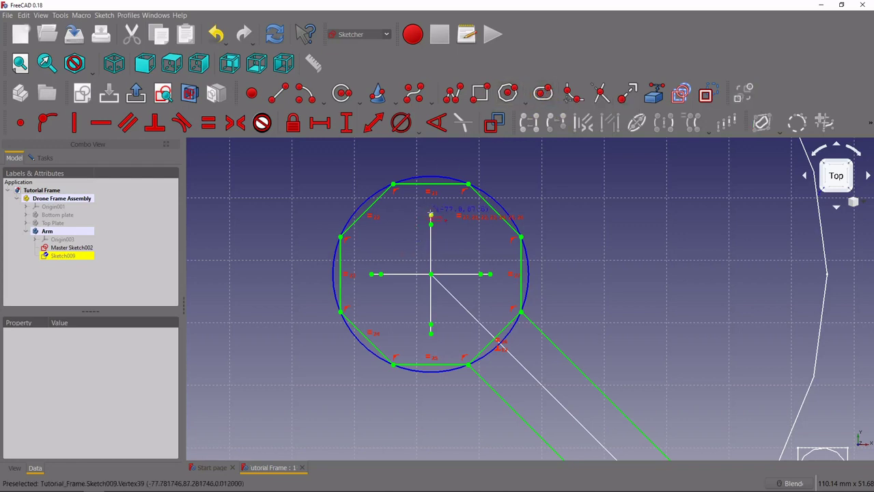
left_click(431, 222)
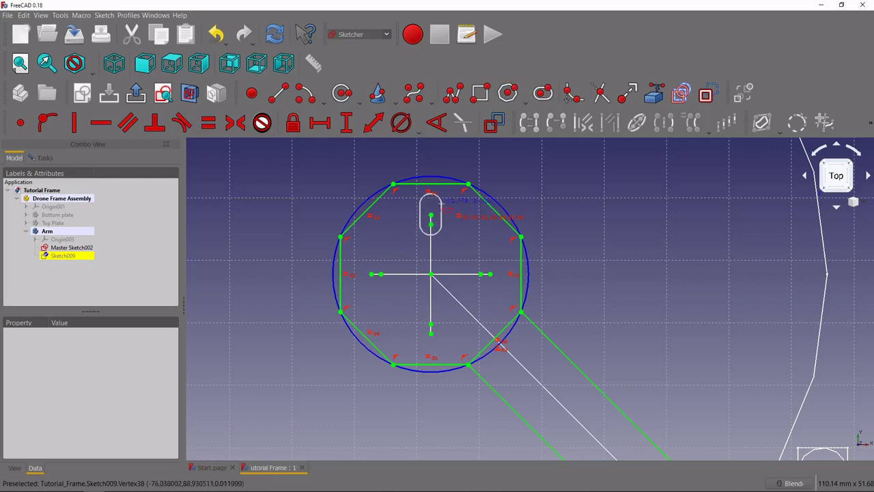
left_click(443, 208)
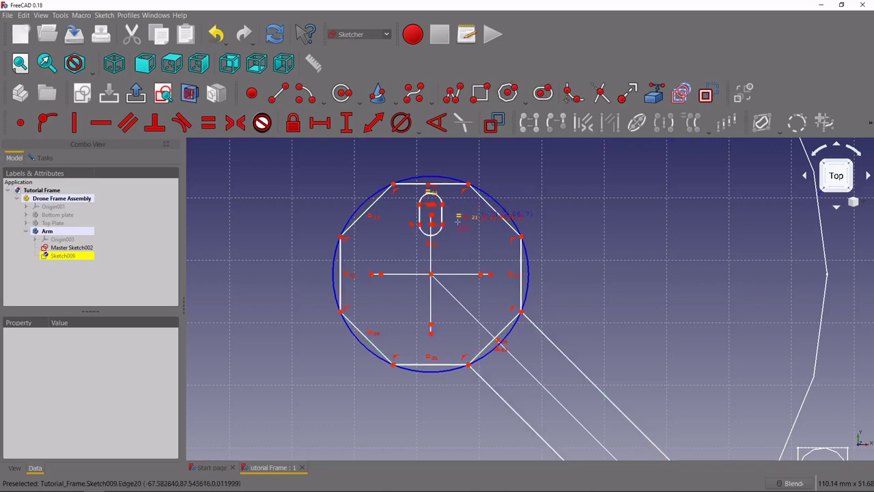
right_click(498, 216)
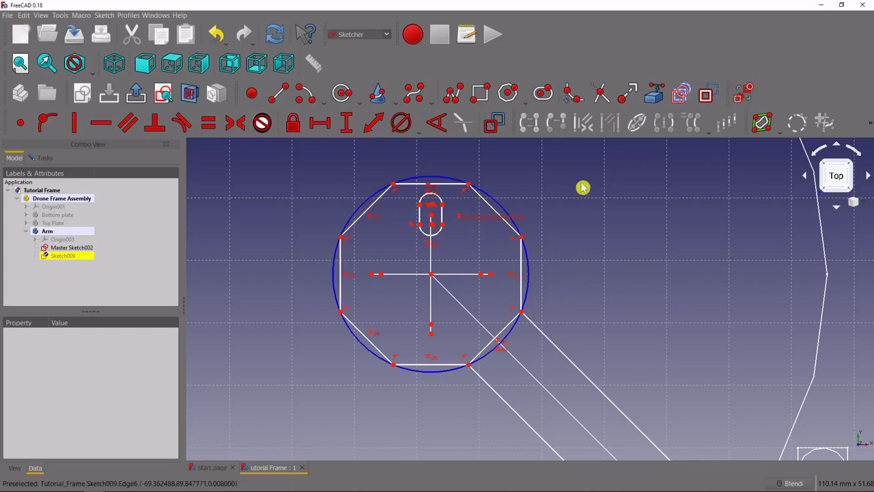
- Hide the sketch's constraint symbols and draw outward slots from the inner marked points on the cross's right, lower and left branches
left_click(748, 96)
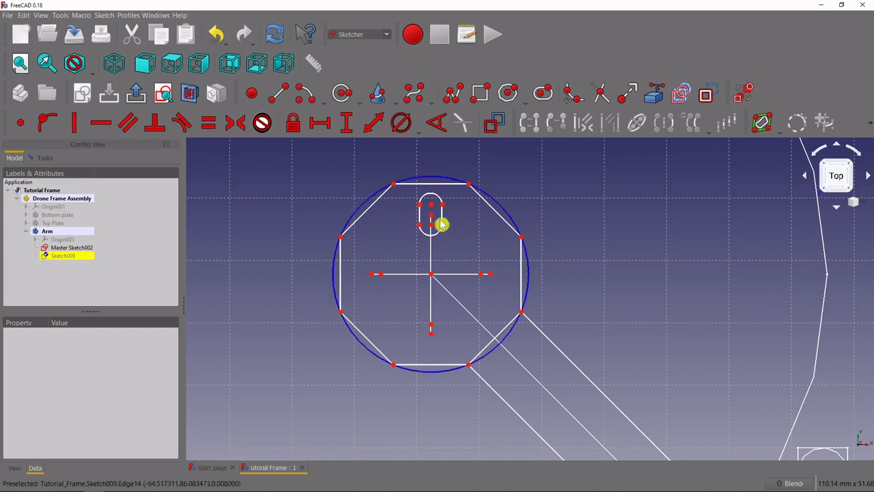
left_click(543, 97)
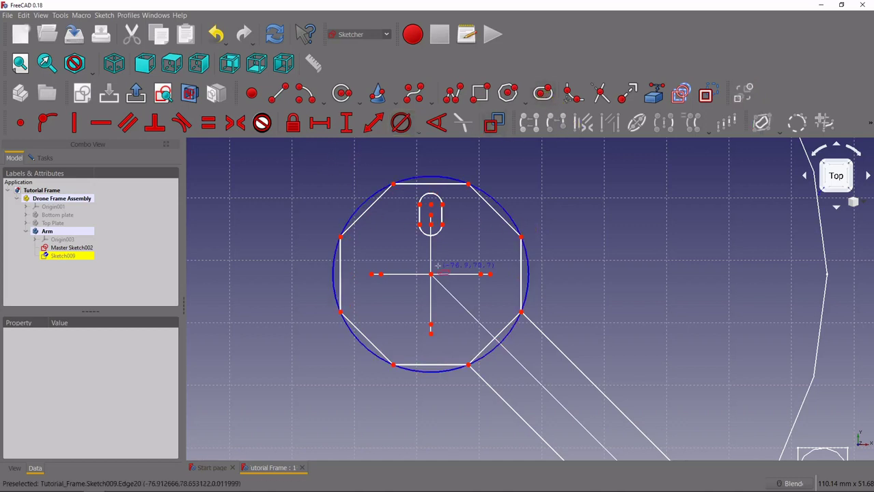
left_click(481, 273)
left_click(498, 274)
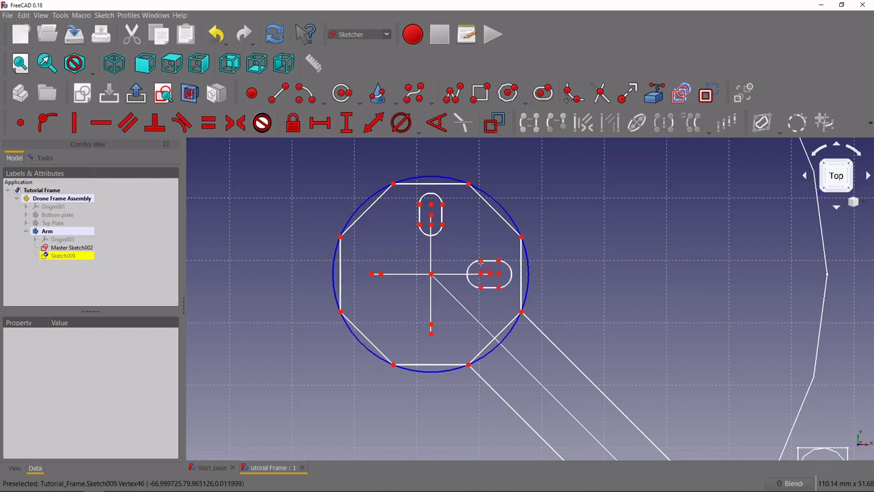
left_click(431, 324)
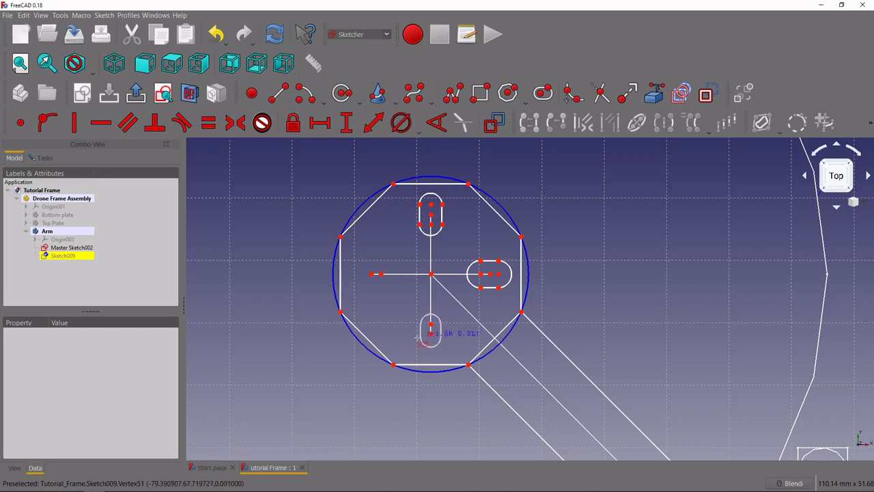
left_click(419, 351)
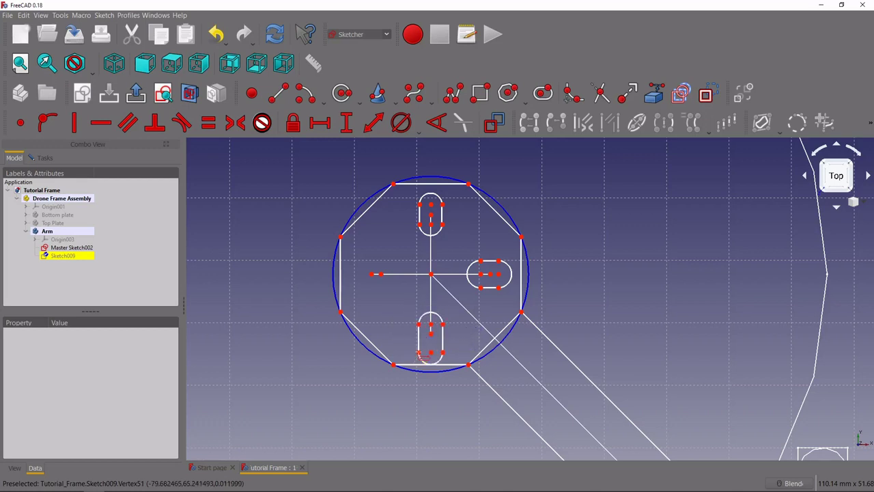
left_click(381, 274)
left_click(360, 264)
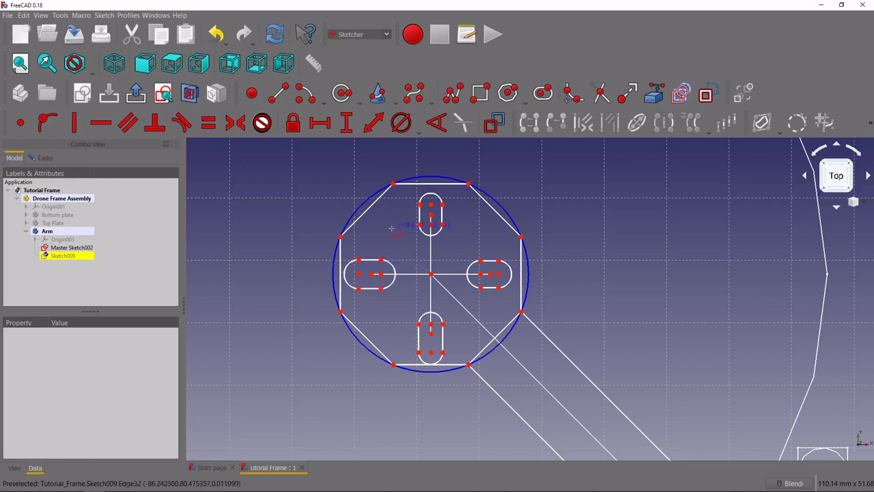
right_click(359, 280)
- Make the outer arc centre of each of the four slots coincident with the end of its motor mount cross branch
left_click(371, 274)
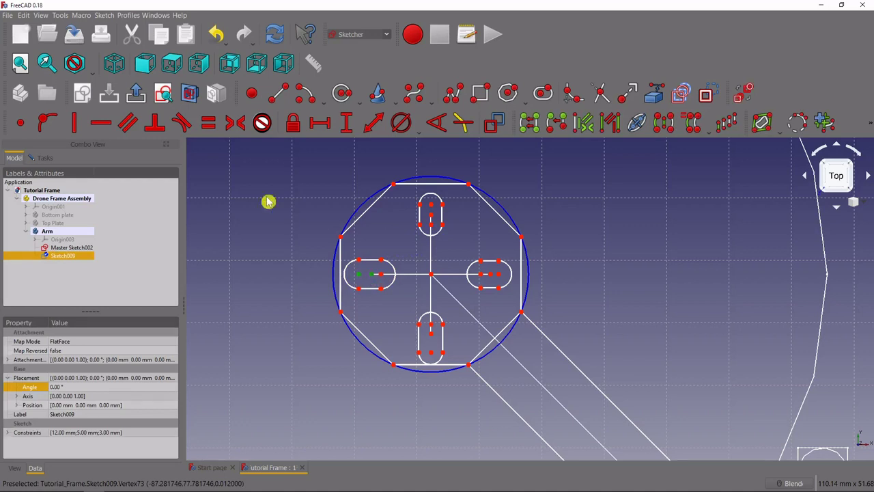
left_click(23, 125)
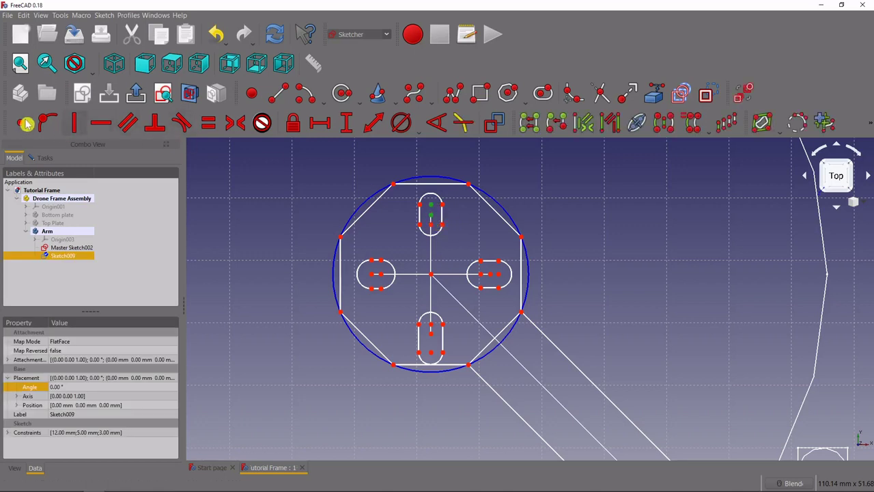
left_click(536, 283)
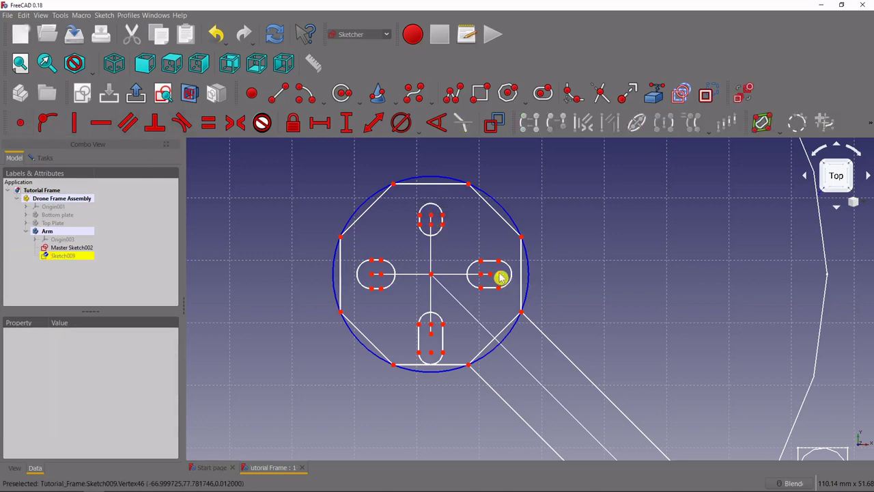
left_click(500, 276)
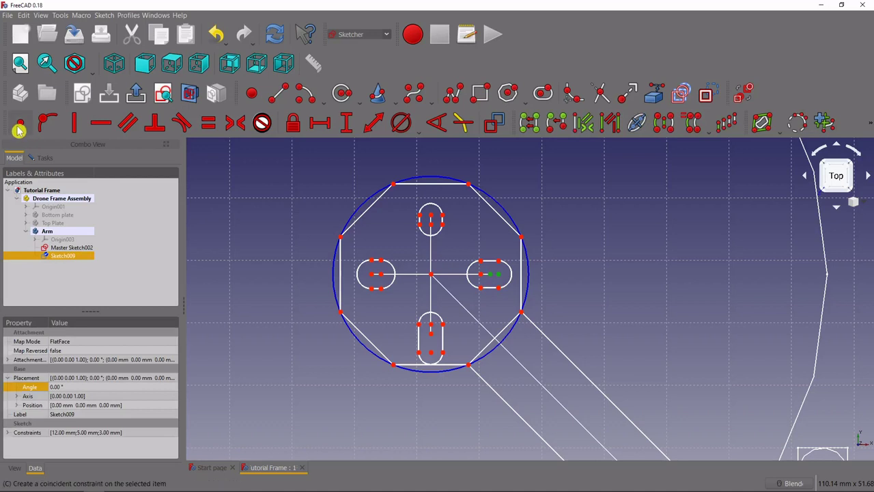
left_click(257, 294)
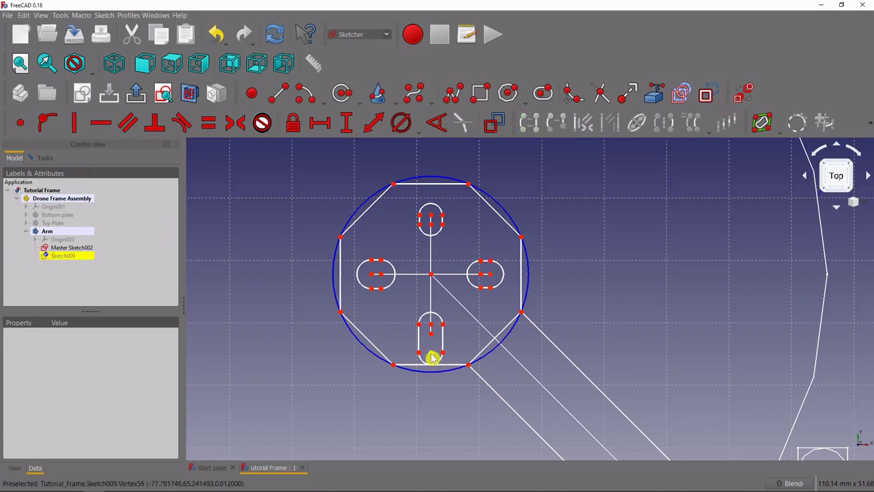
left_click(430, 334)
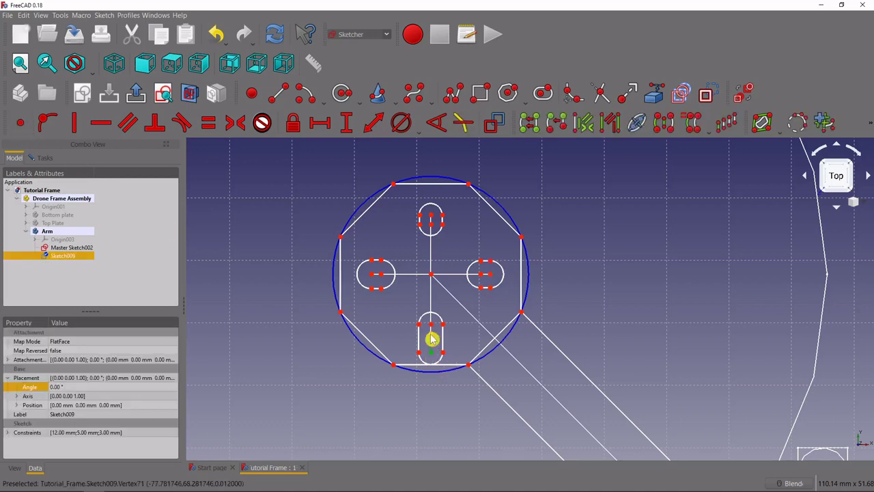
left_click(22, 128)
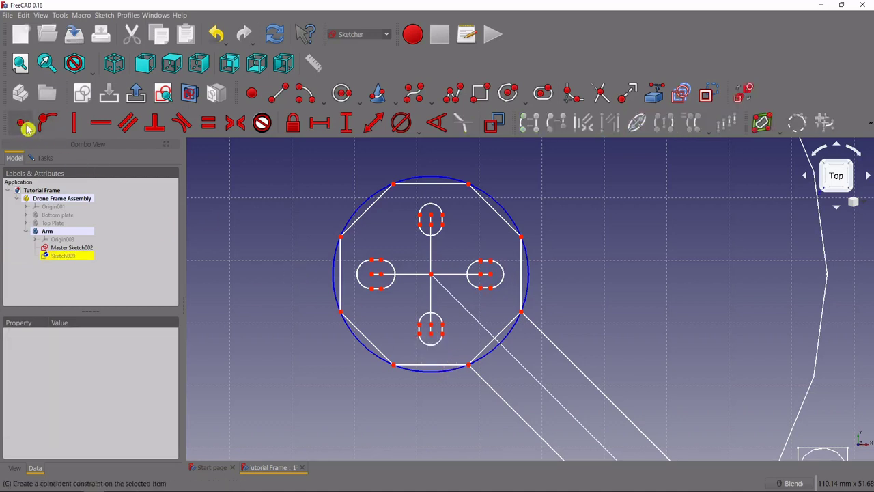
- Constrain the inner end arcs of all four motor mount slots to equal size
left_click(392, 270)
left_click(426, 234)
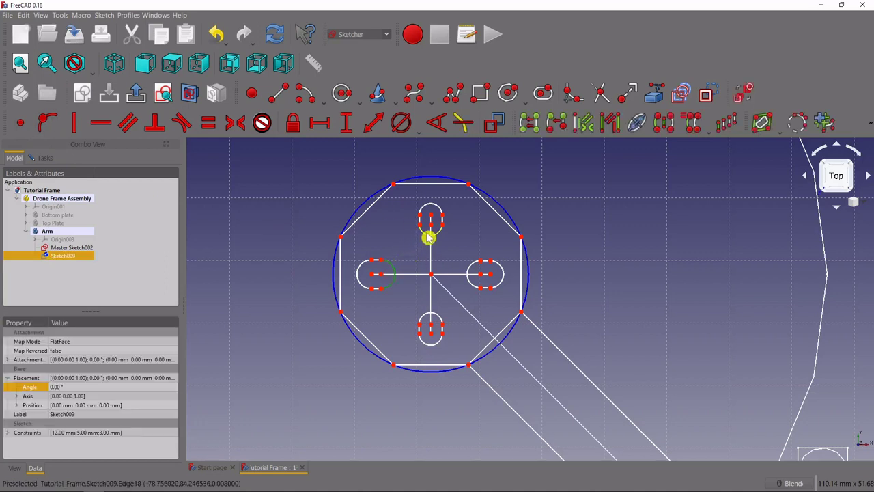
left_click(473, 272)
left_click(439, 317)
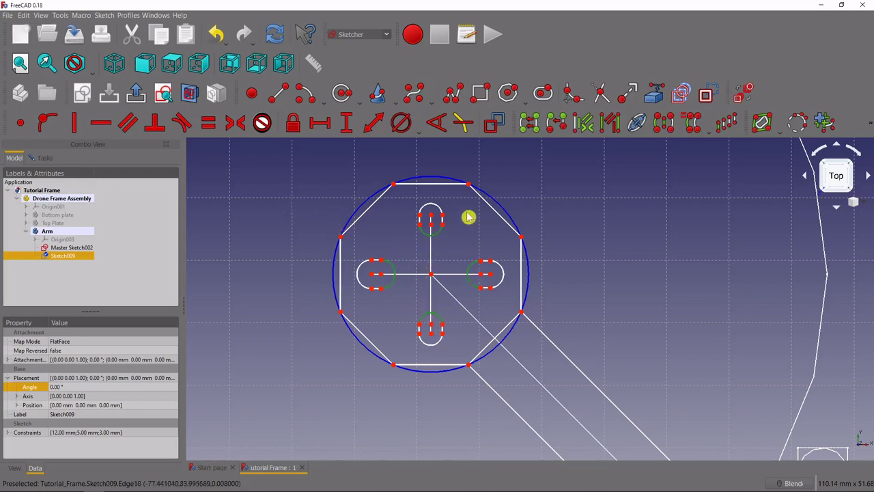
left_click(209, 124)
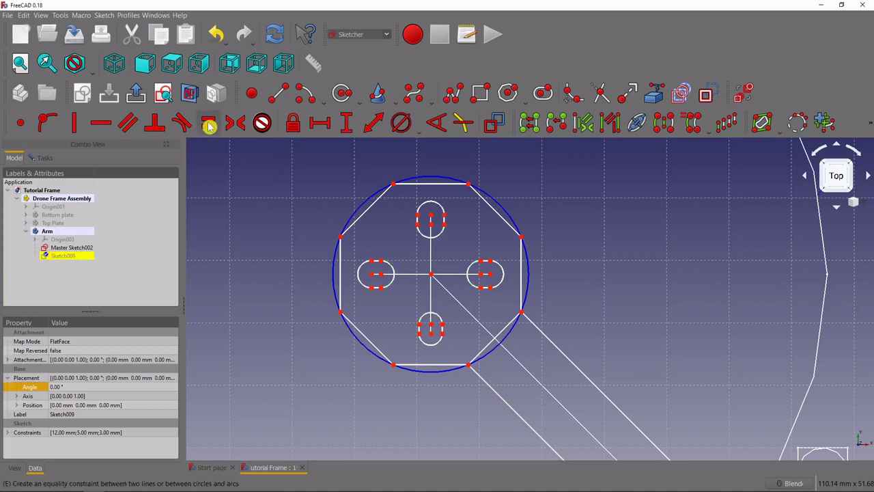
- Constrain the diameter of the upper slot's inner end arc to fully define the motor mount slots
left_click(424, 237)
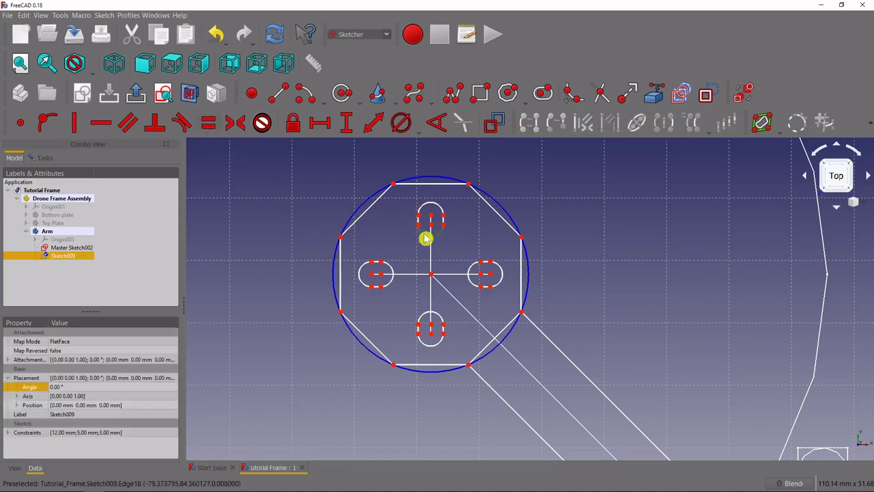
left_click(403, 124)
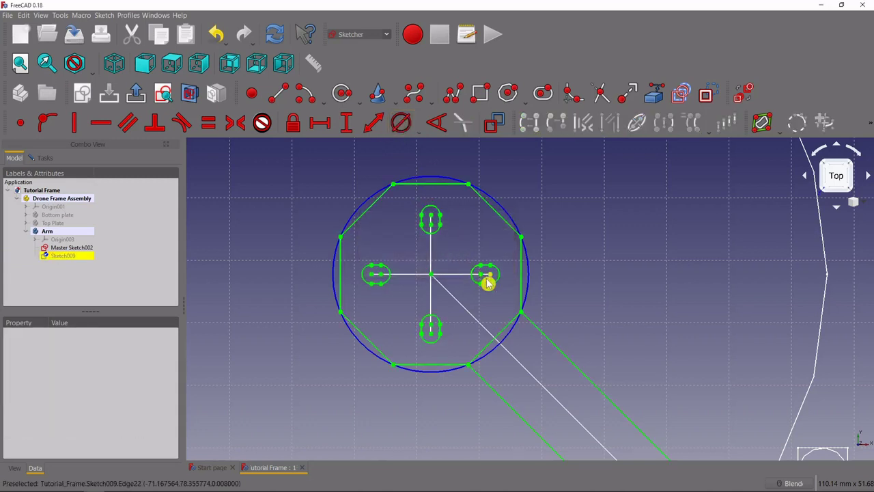
scroll(713, 353, "down", 3)
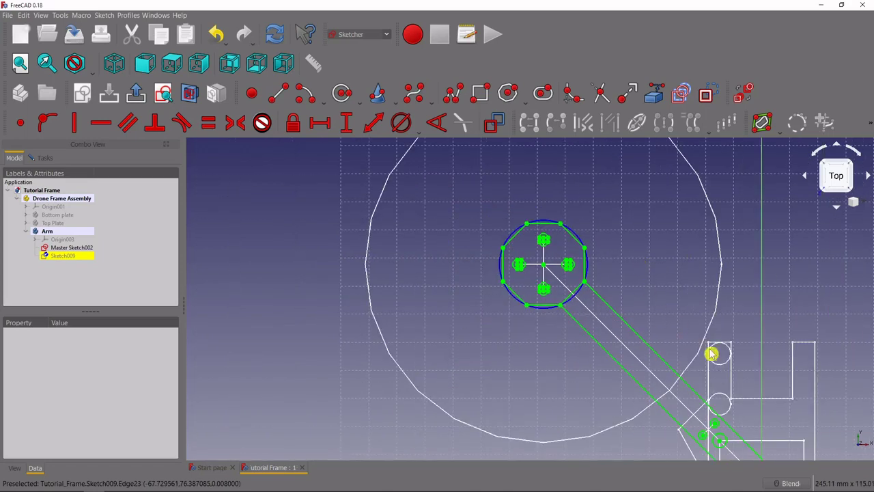
- Draw a vertical and a horizontal line inward from the ends of the octagon's upper-left diagonal, meeting to form a square notch
scroll(627, 308, "up", 3)
scroll(660, 356, "down", 3)
scroll(660, 355, "up", 2)
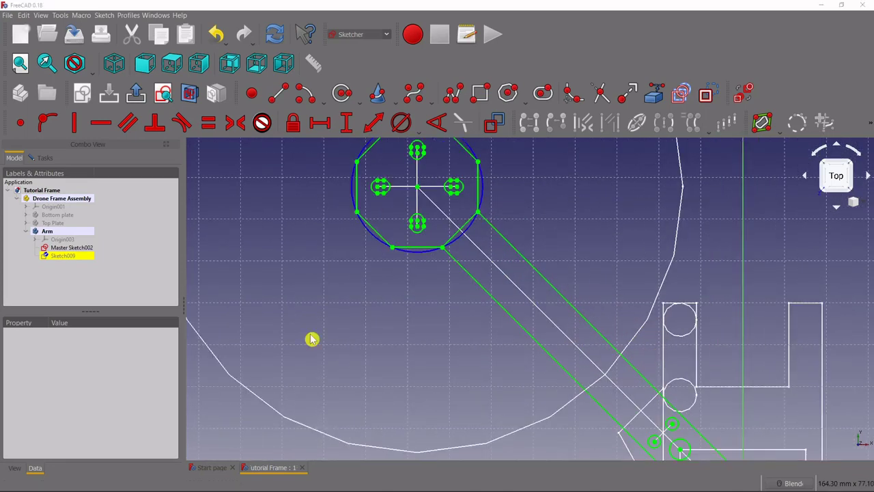
scroll(483, 319, "down", 2)
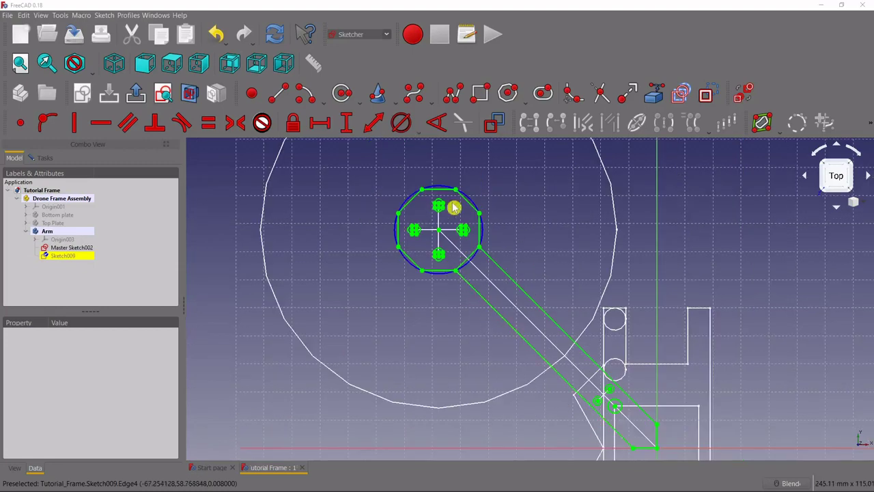
scroll(455, 207, "up", 2)
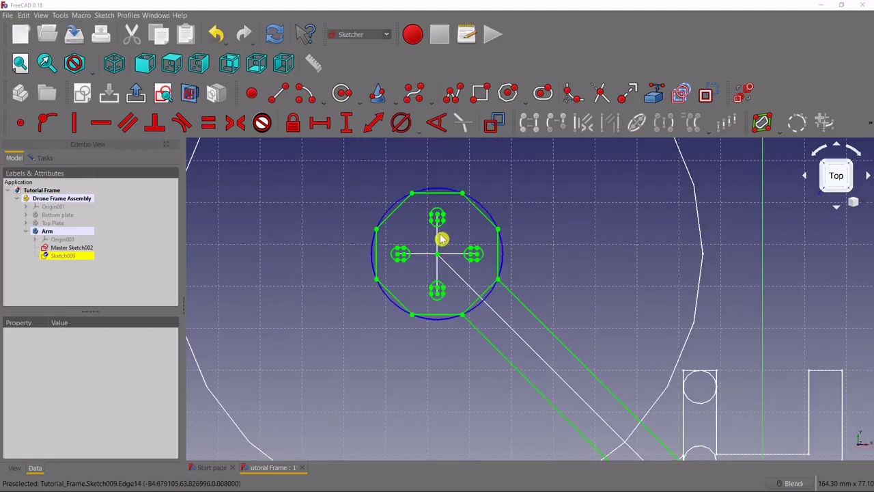
left_click(458, 97)
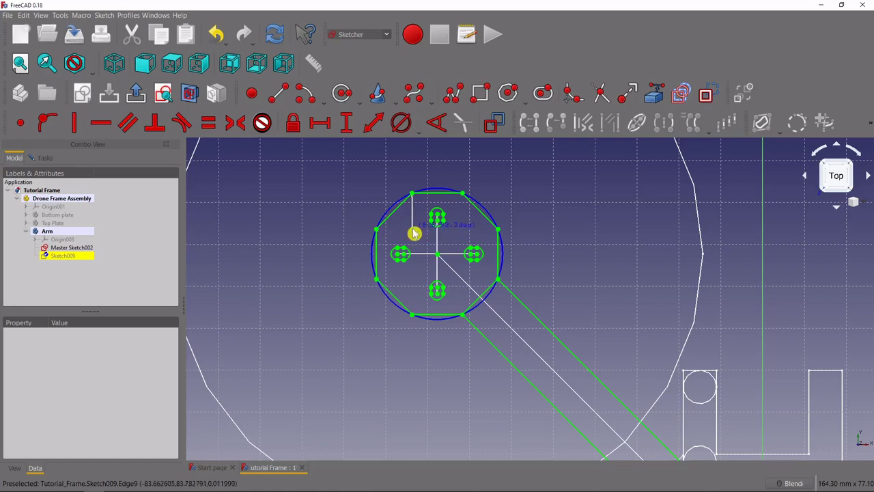
left_click(412, 230)
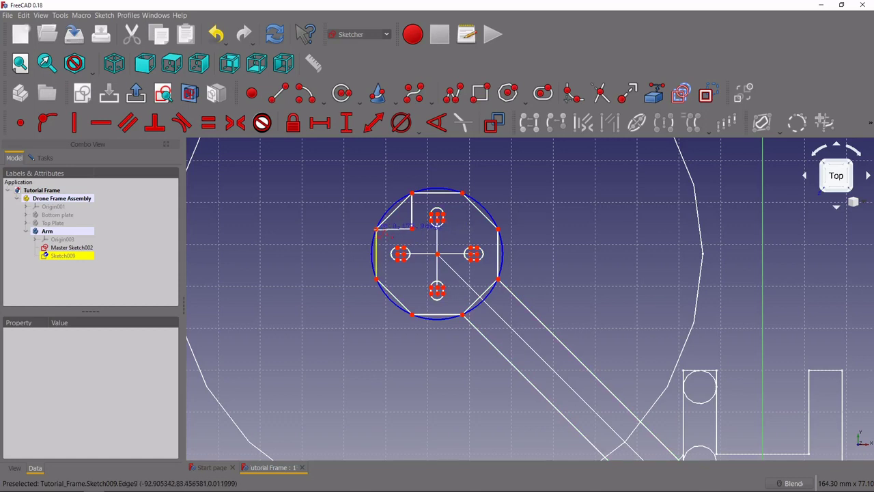
left_click(379, 232)
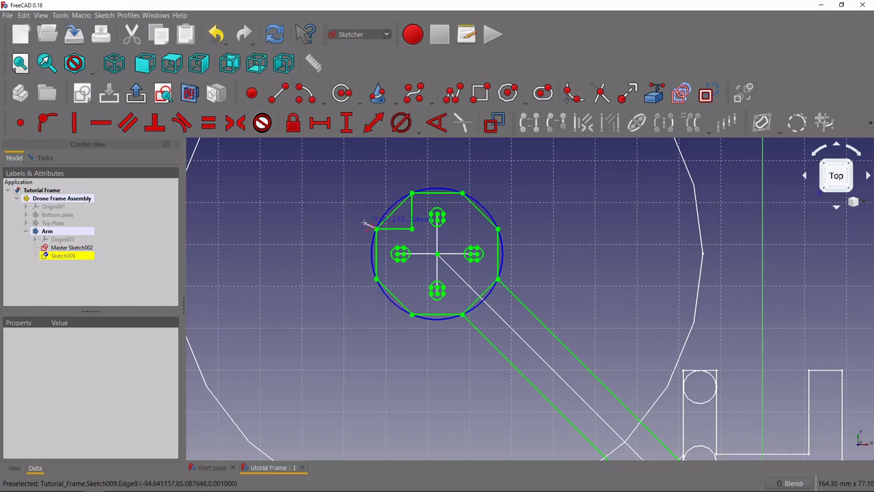
- Draw the matching square notch inside the octagon's lower-left diagonal and constrain its downward line to vertical
left_click(376, 280)
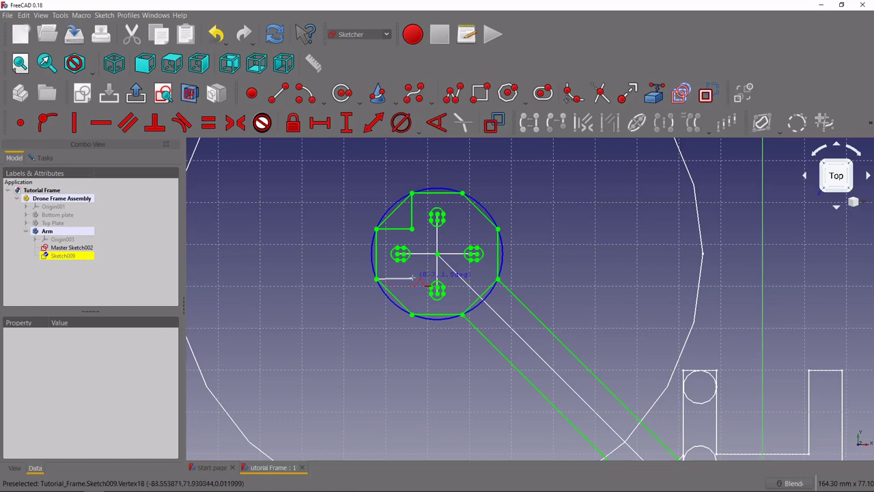
left_click(413, 279)
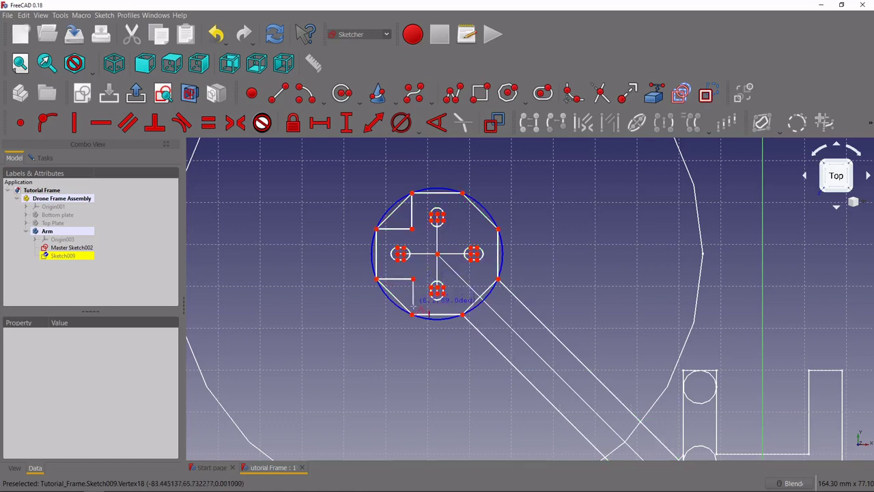
left_click(413, 316)
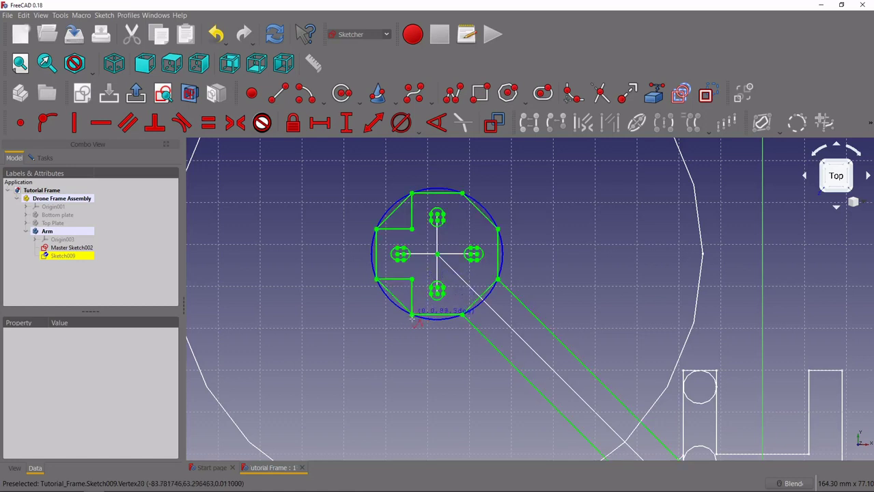
right_click(412, 313)
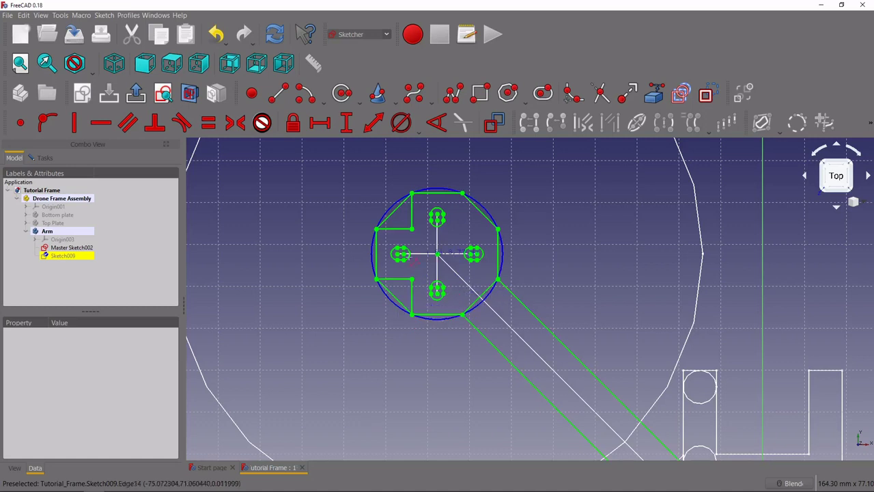
left_click(414, 297)
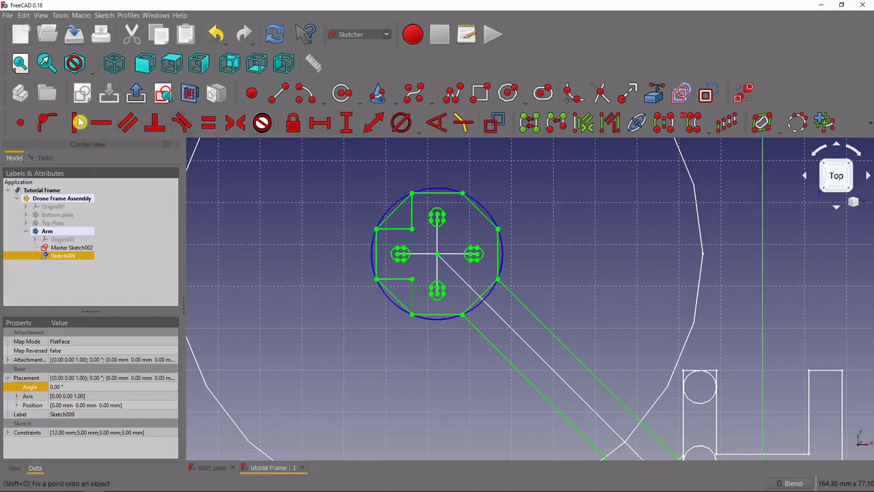
- Draw the square notch inside the octagon's upper-right diagonal with a vertical and a horizontal line
left_click(461, 302)
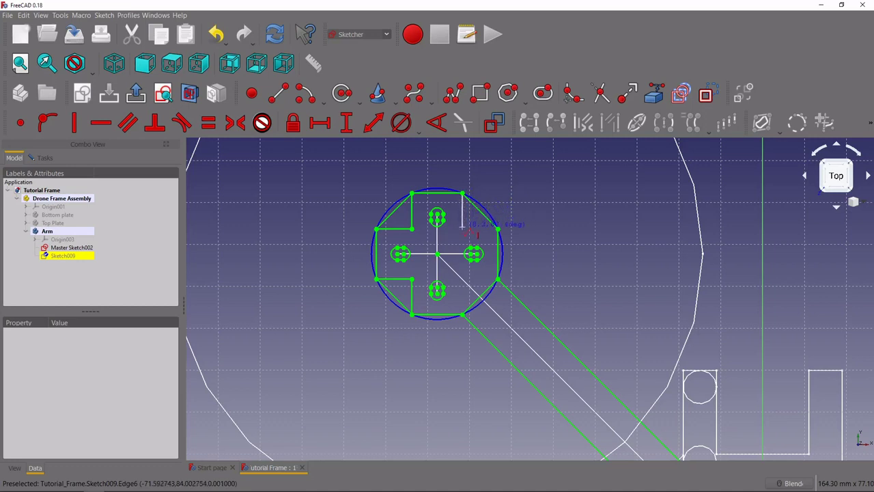
left_click(485, 224)
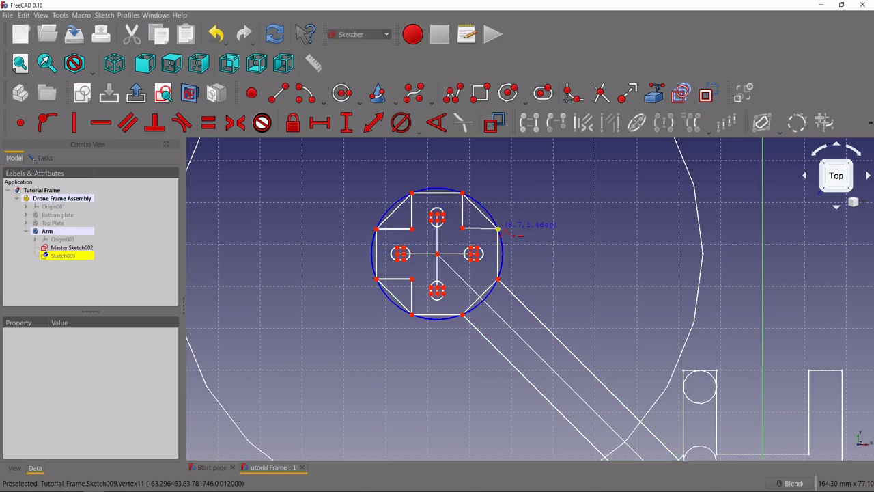
left_click(499, 229)
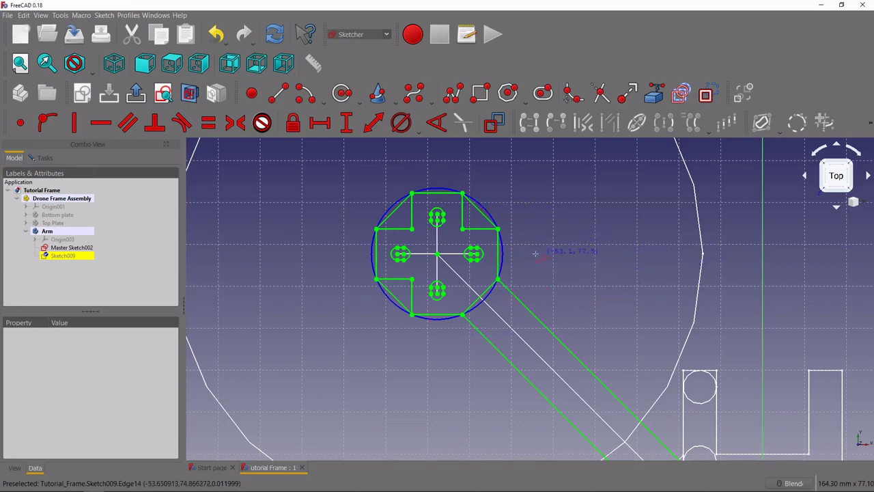
right_click(548, 199)
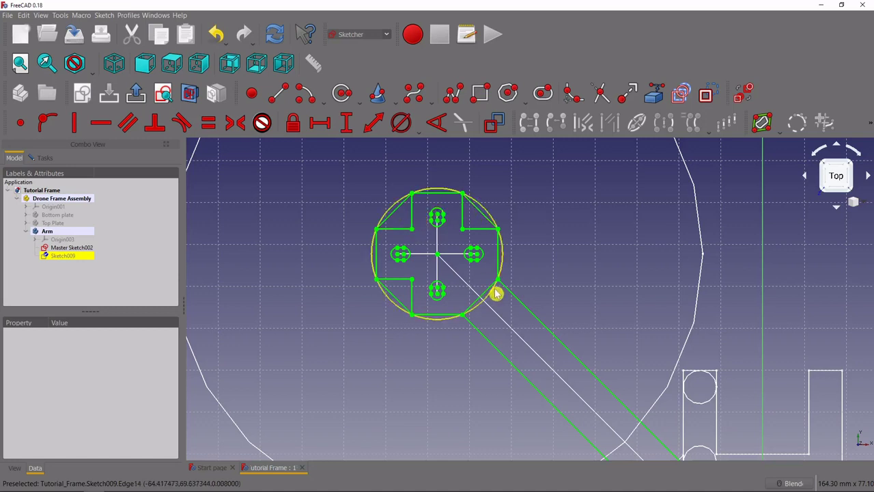
- Convert the octagon's four diagonal edges to construction geometry so that the motor mount outline becomes a cross
left_click(44, 158)
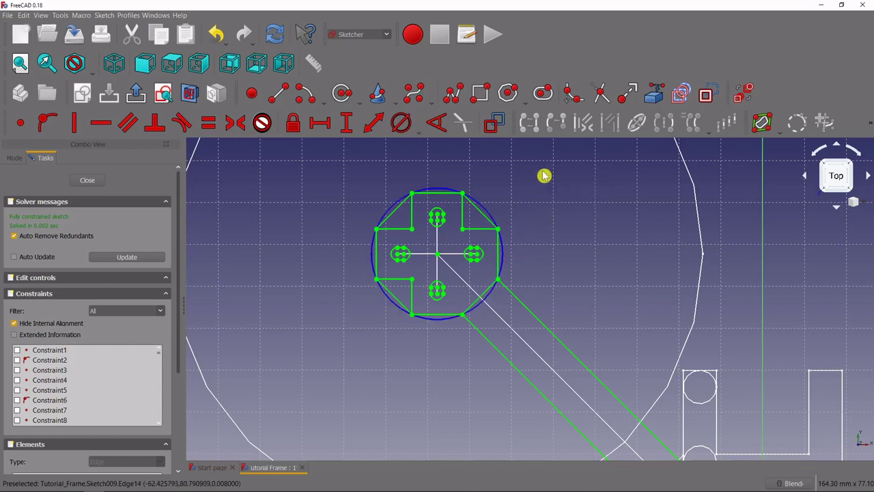
left_click(459, 206)
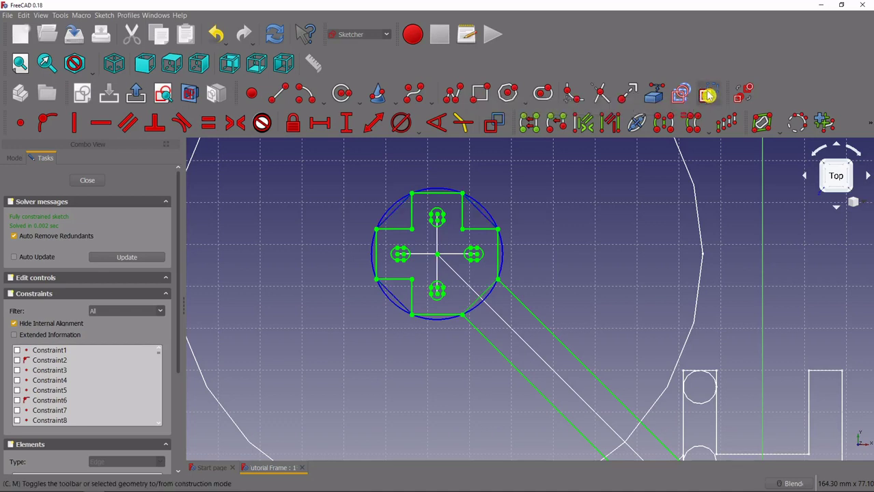
left_click(709, 101)
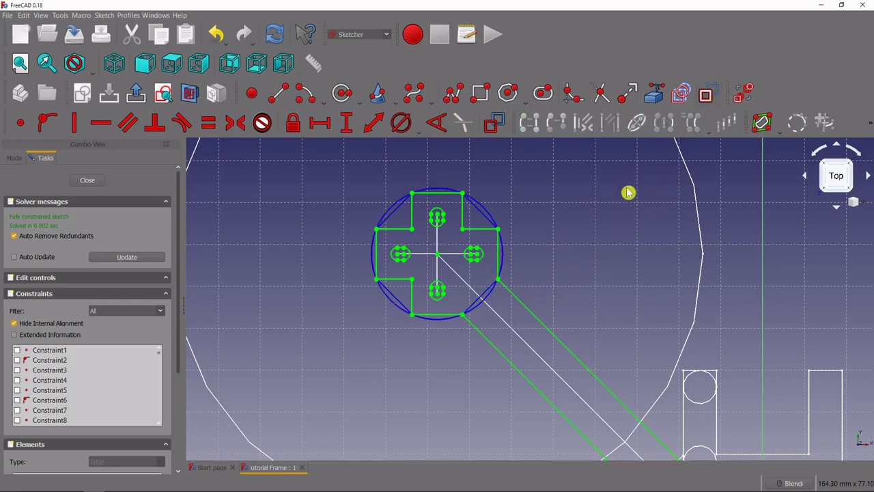
- Close the fully constrained arm sketch
scroll(546, 272, "down", 2)
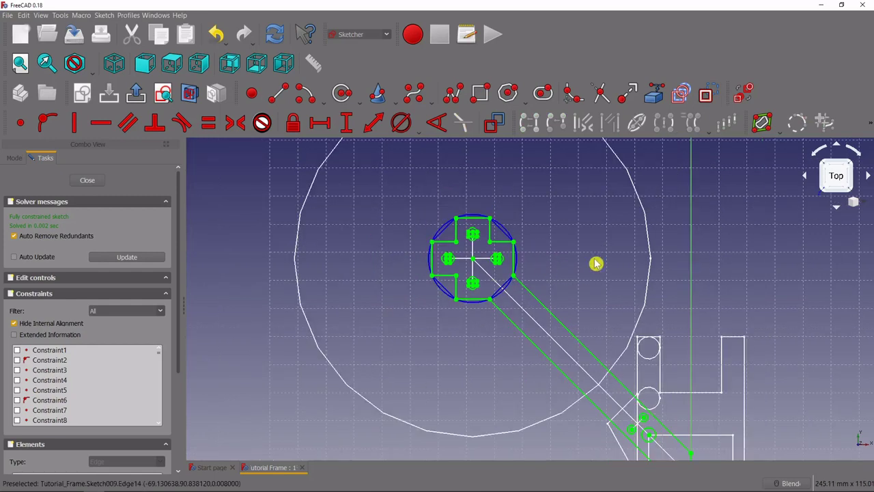
scroll(588, 279, "up", 2)
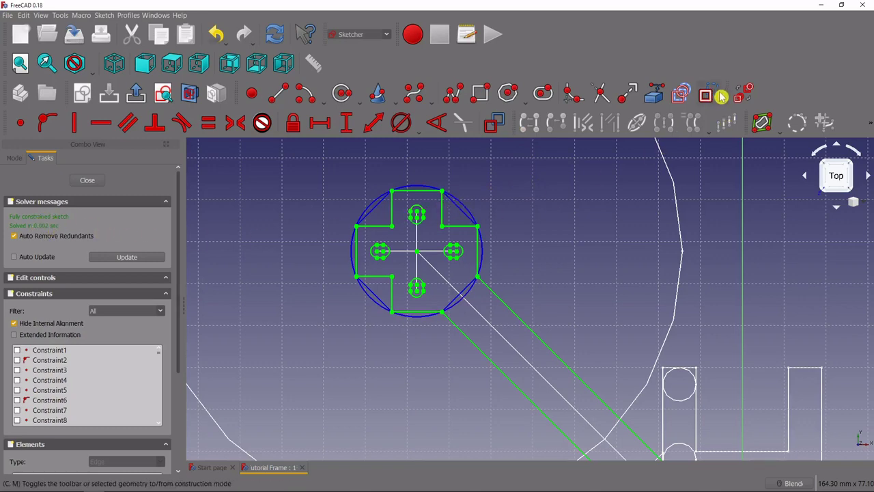
scroll(603, 303, "down", 2)
scroll(690, 376, "up", 2)
scroll(579, 340, "down", 2)
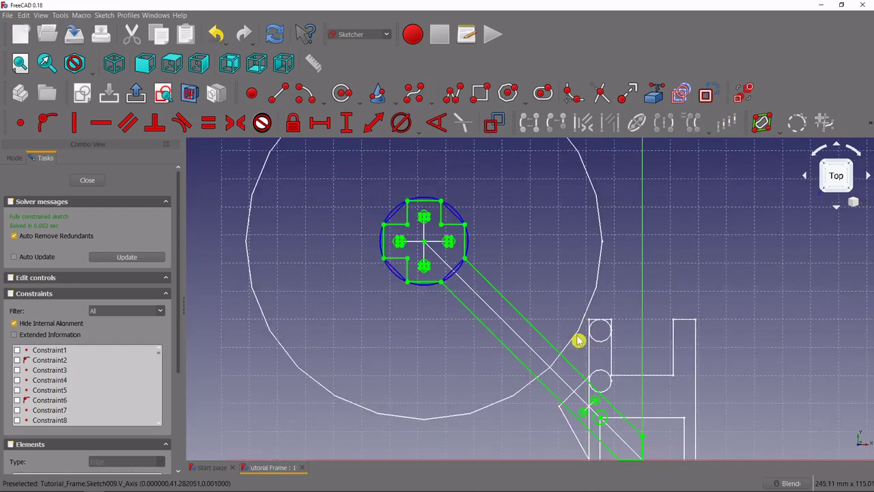
scroll(595, 433, "down", 3)
scroll(591, 417, "up", 3)
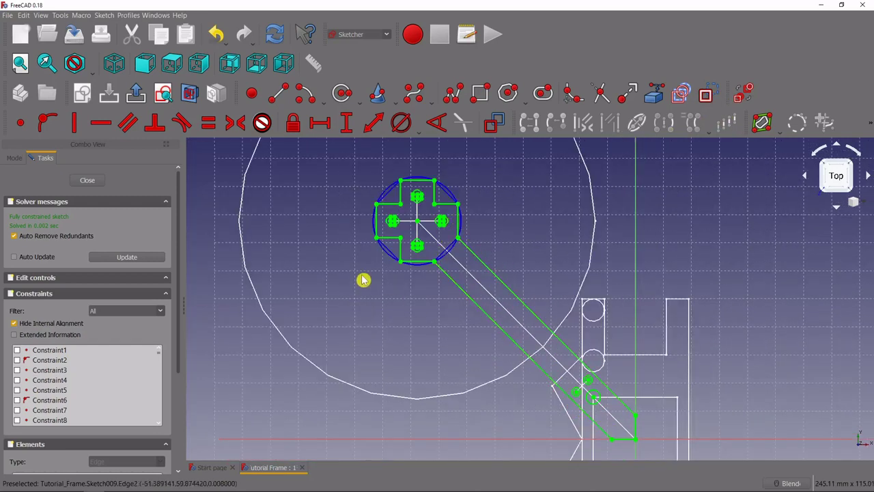
left_click(88, 179)
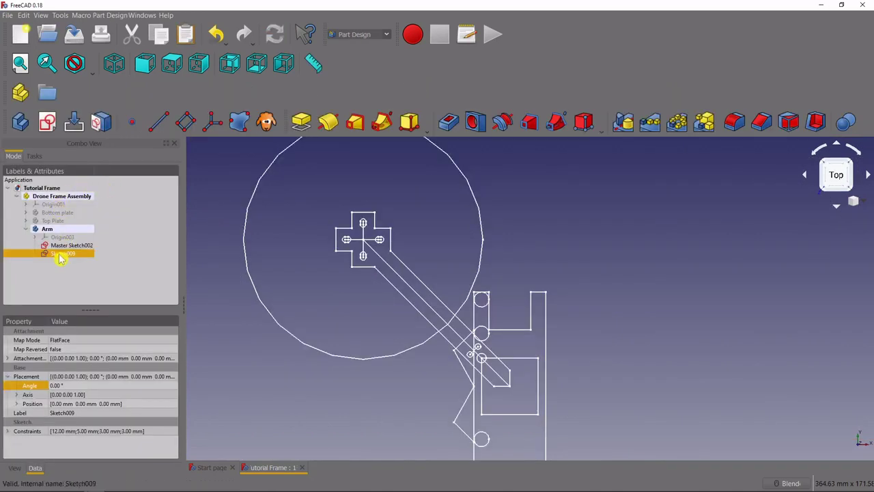
- Pad the arm sketch with a length of 3 mm
left_click(302, 123)
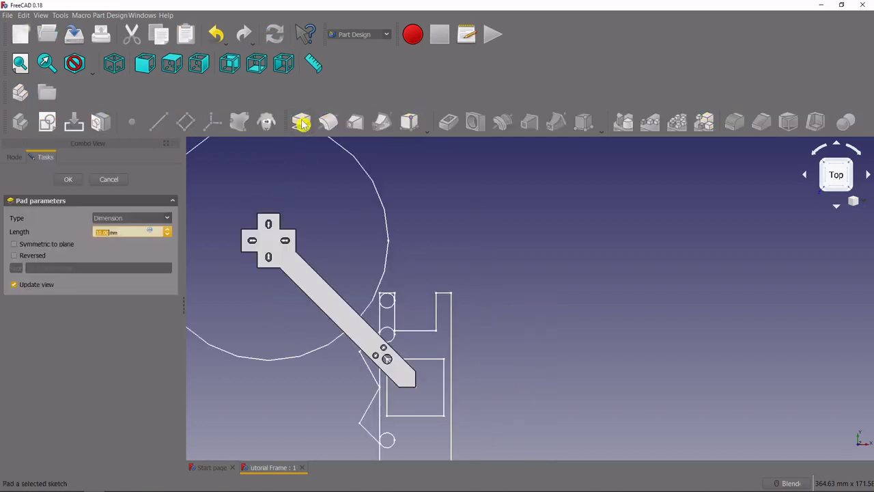
scroll(230, 285, "up", 2)
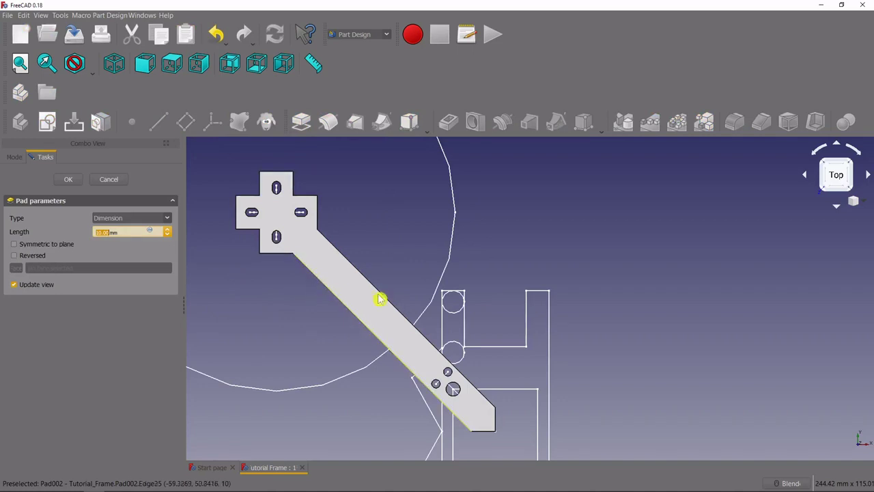
middle_click_drag(461, 309, 472, 265)
scroll(455, 263, "down", 3)
scroll(455, 238, "up", 4)
scroll(472, 246, "down", 2)
scroll(467, 232, "up", 2)
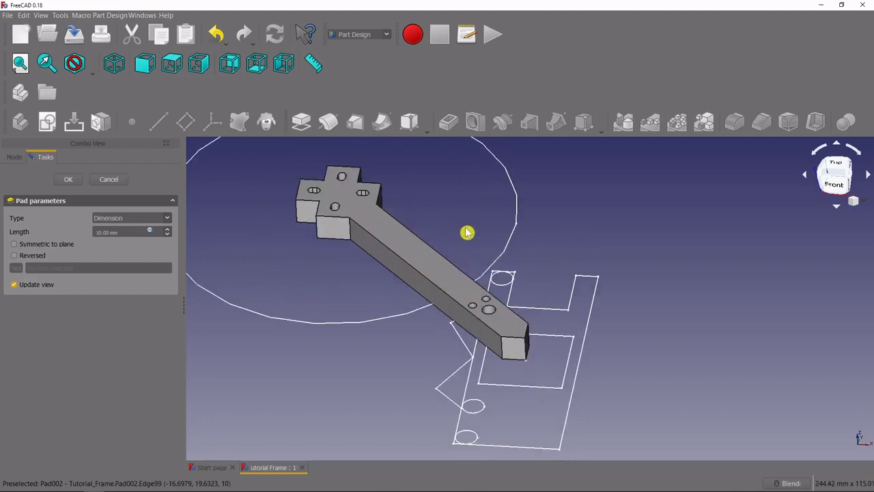
left_click(116, 232)
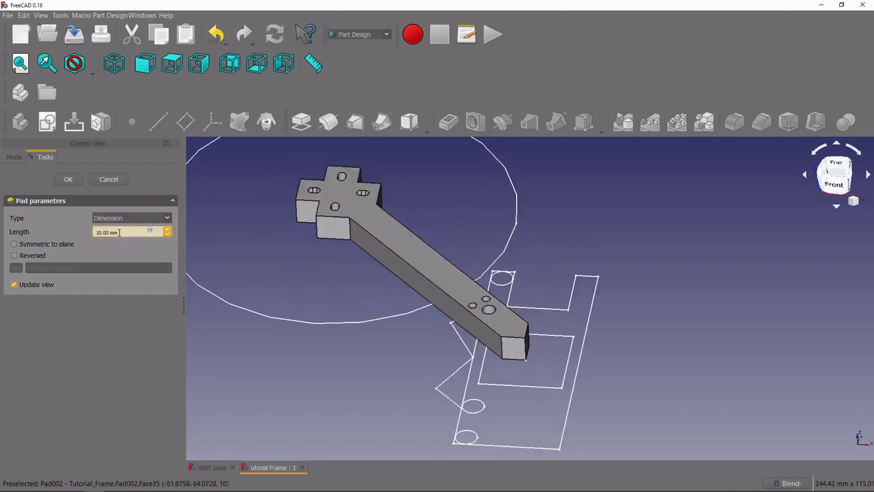
type("3")
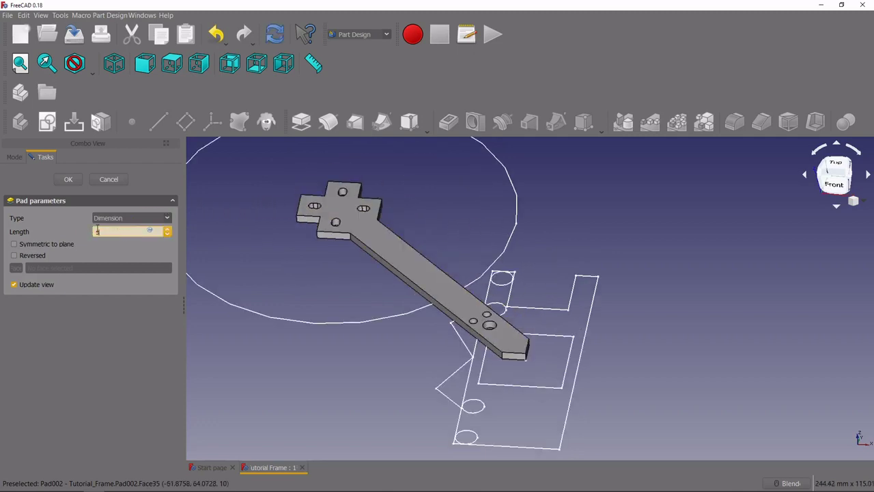
- Reverse the direction of the arm's pad and accept it
middle_click_drag(561, 308, 529, 281)
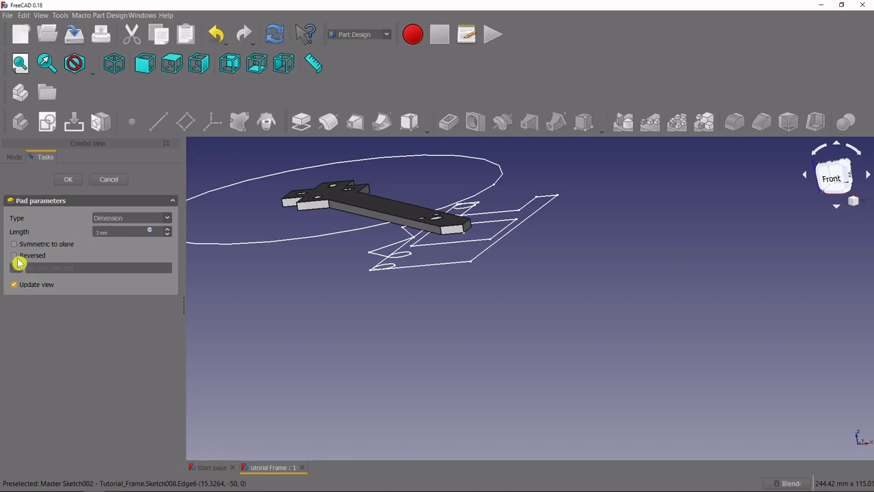
left_click(15, 257)
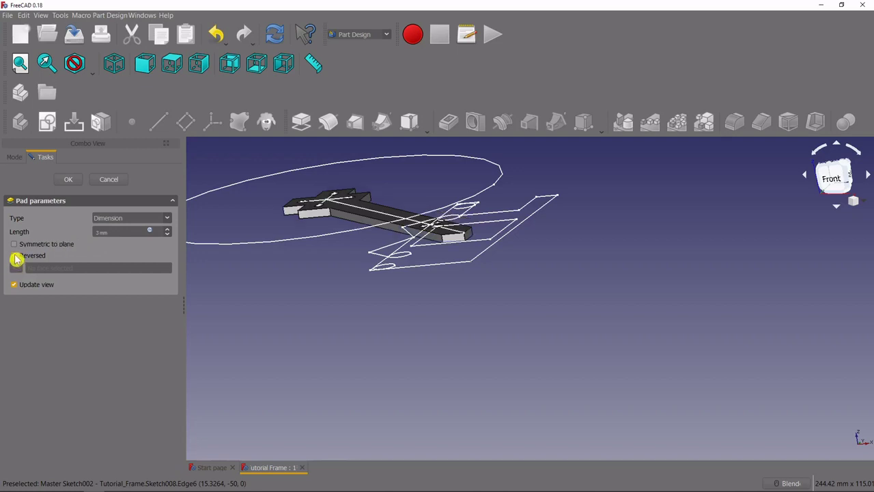
middle_click_drag(332, 228, 492, 253)
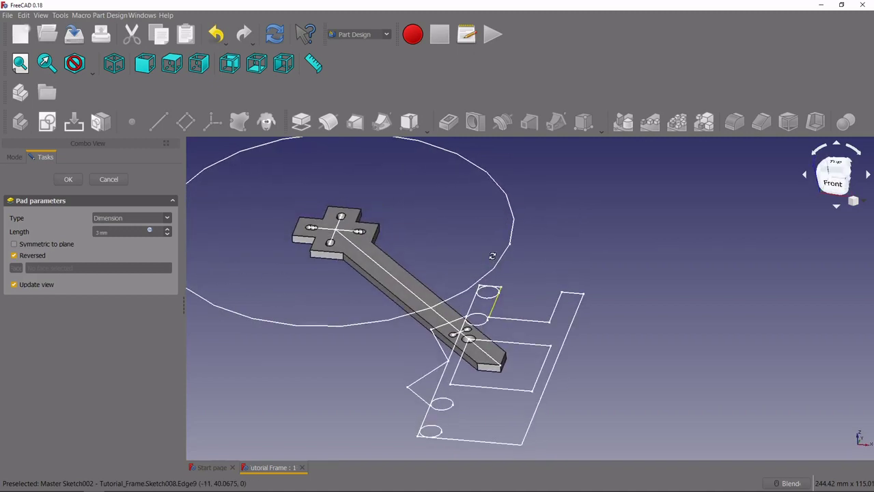
left_click(69, 180)
- Show the bottom plate body and examine from below how the arm's holes line up with the plate's holes
scroll(448, 303, "down", 3)
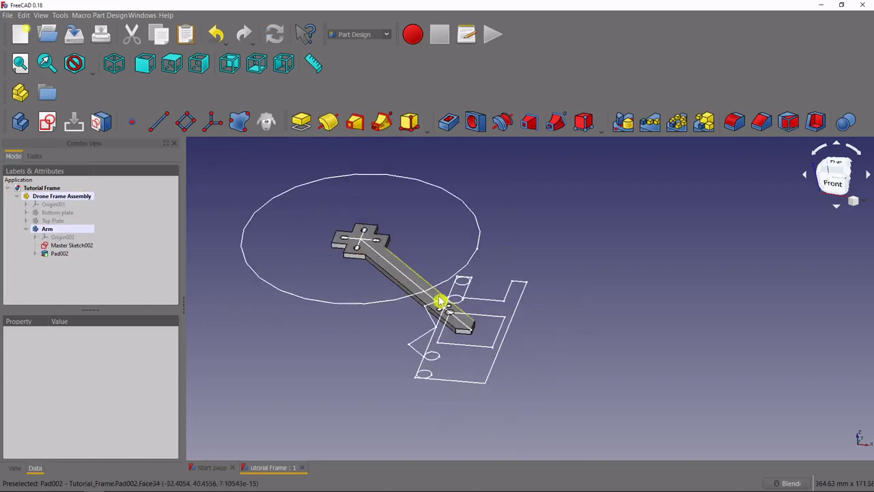
scroll(437, 304, "up", 3)
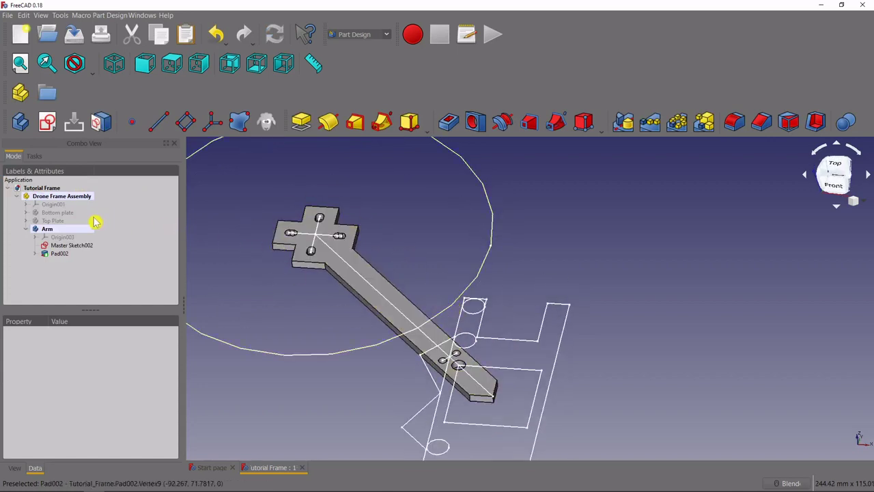
left_click(45, 213)
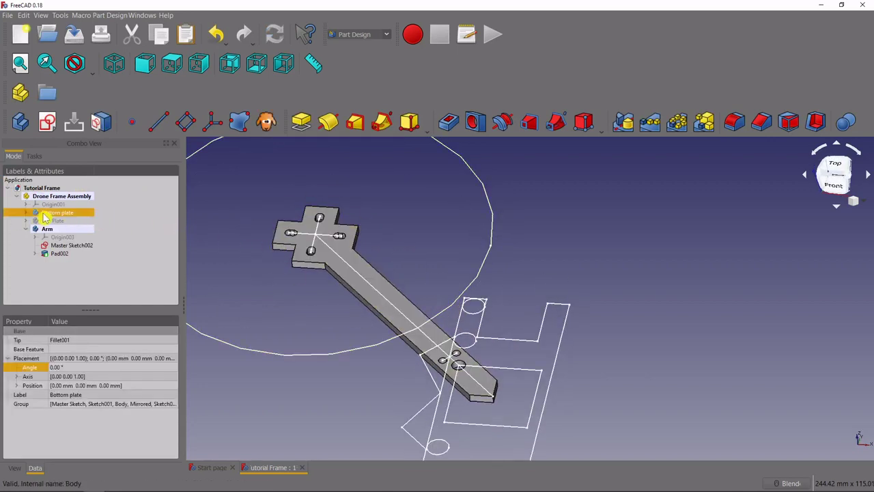
key("space")
middle_click_drag(529, 303, 420, 248)
scroll(336, 273, "up", 3)
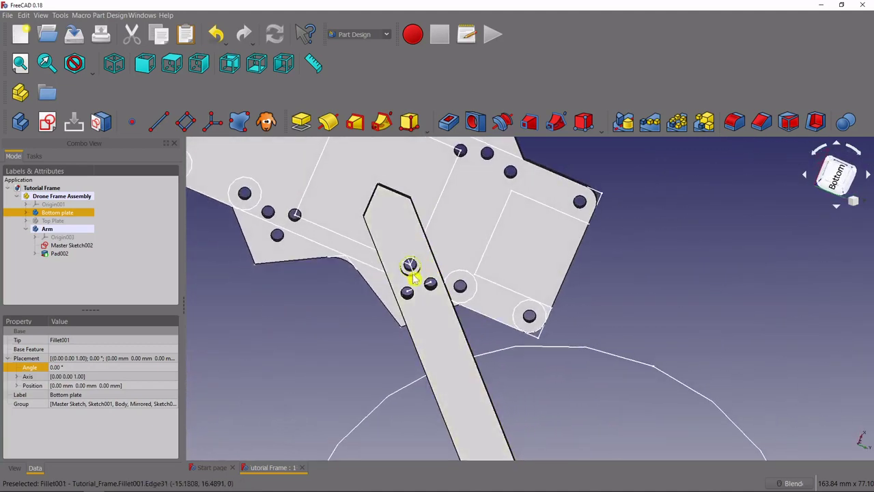
- Start a fillet on the upper lobe's outer-left vertical corner edge of the arm's cross-shaped motor mount
scroll(411, 267, "down", 2)
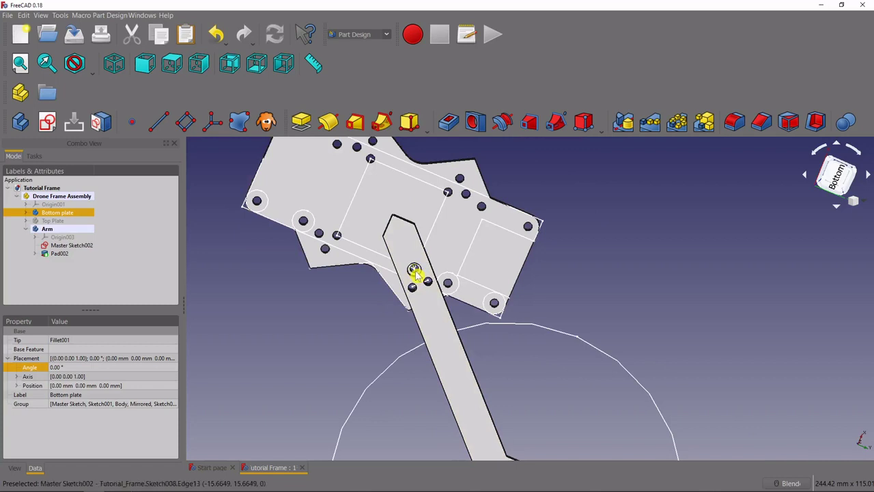
scroll(416, 275, "up", 2)
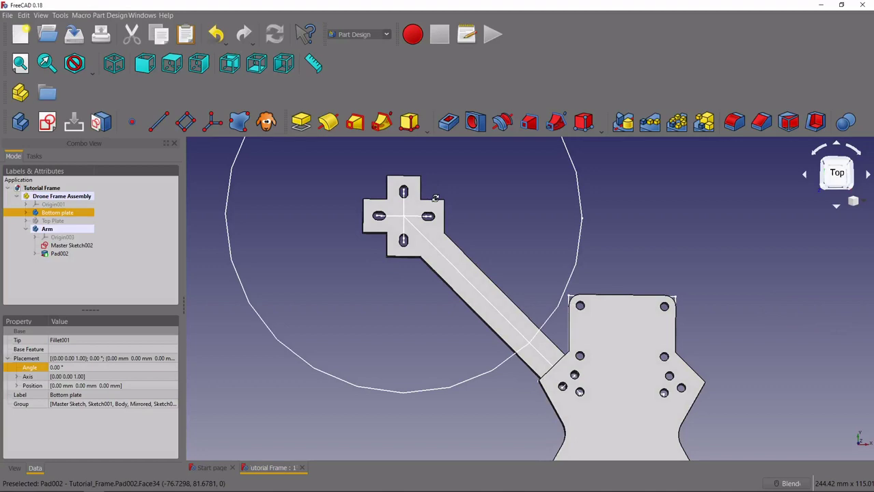
middle_click_drag(435, 197, 491, 287)
scroll(437, 222, "up", 3)
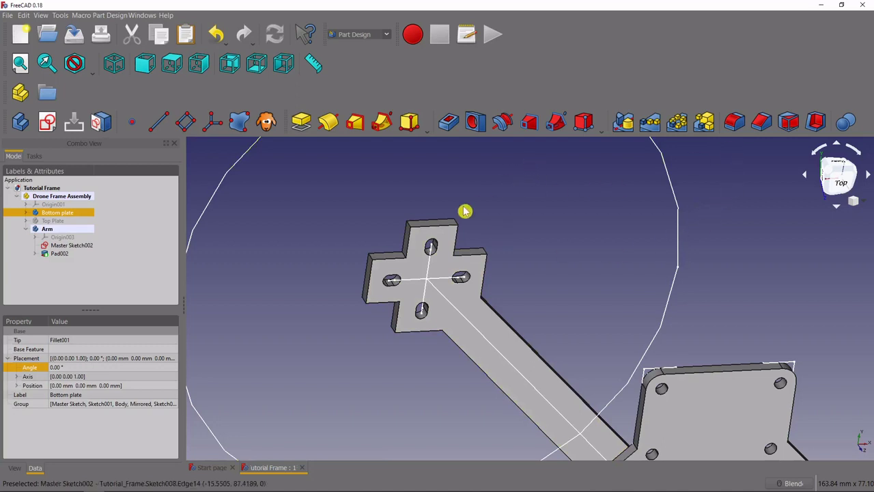
left_click(411, 230)
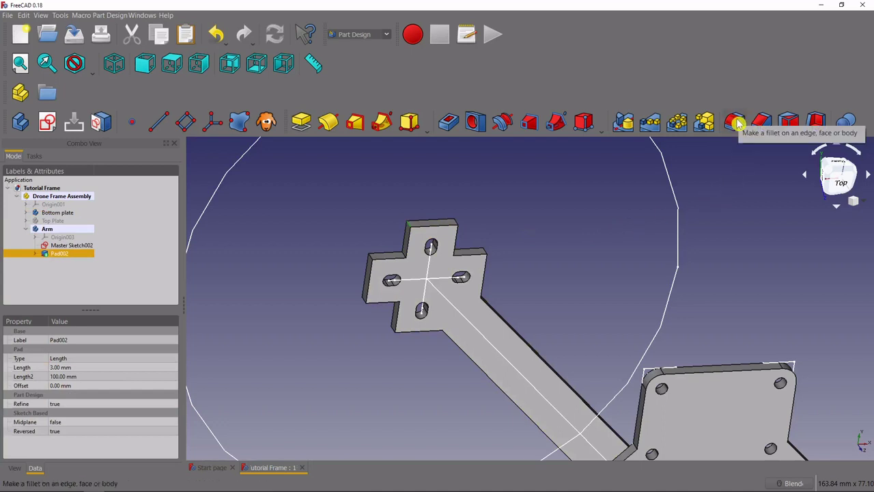
left_click(736, 123)
- Add the other outer corner edge of the motor mount's upper lobe to the fillet
middle_click_drag(493, 238, 450, 227)
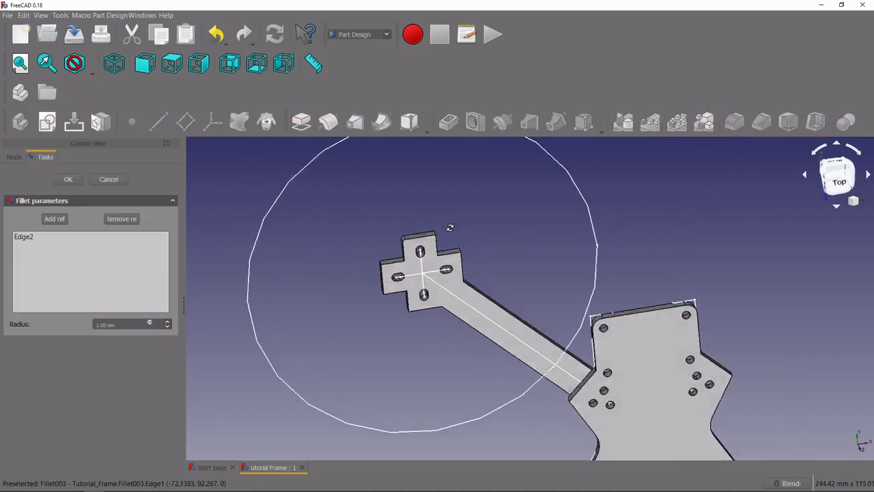
scroll(451, 220, "up", 3)
scroll(431, 198, "down", 1)
scroll(437, 225, "up", 1)
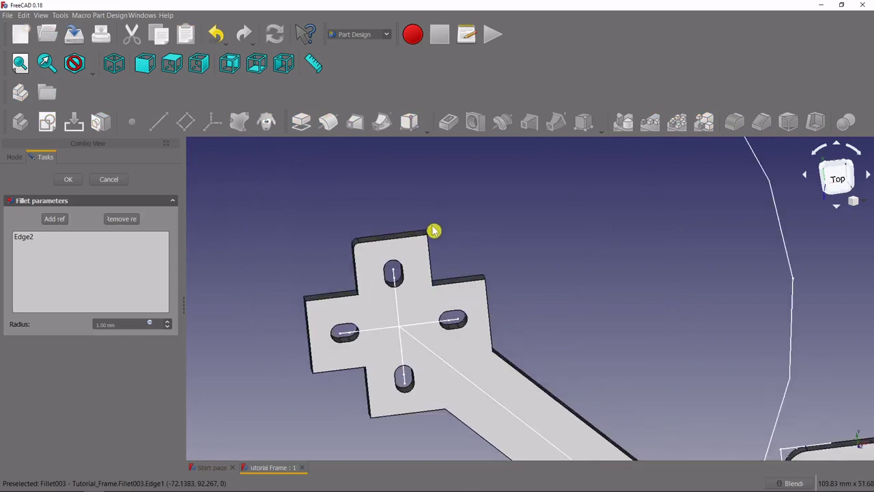
left_click(53, 219)
left_click(55, 221)
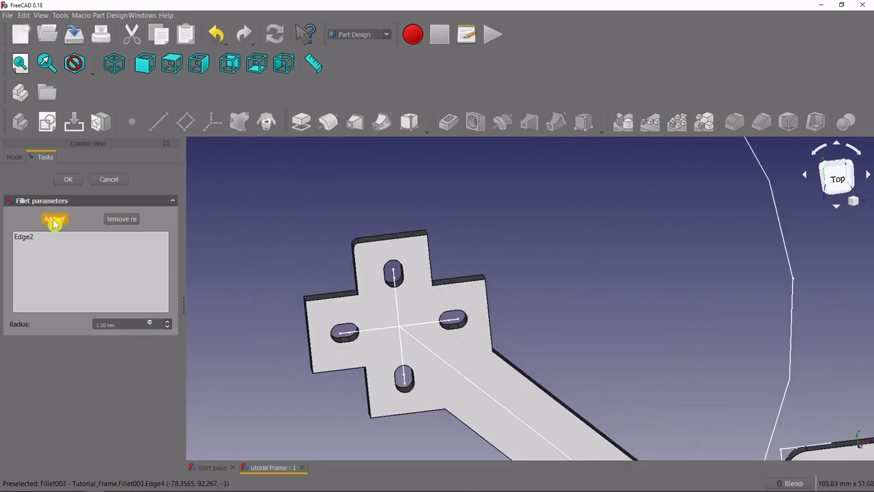
middle_click_drag(419, 238, 433, 277)
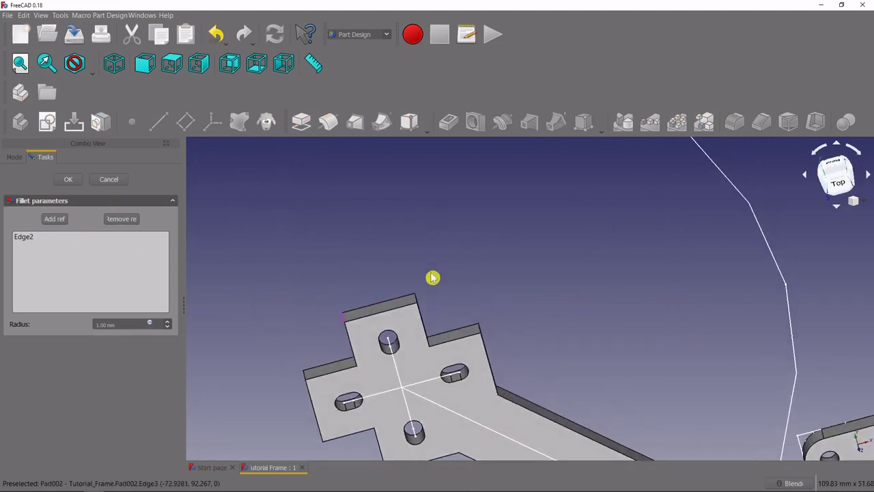
left_click(416, 304)
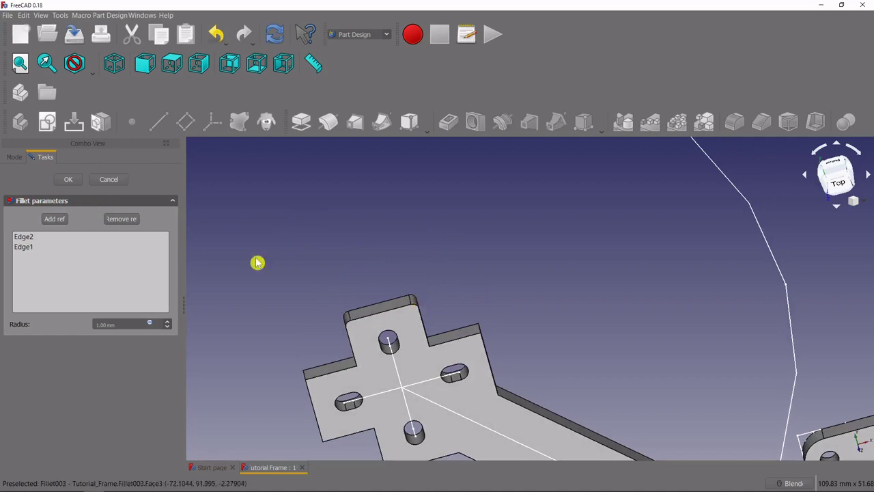
- Add the right lobe's upper outer corner and the inner corner between the upper and right lobes to the fillet
left_click(65, 220)
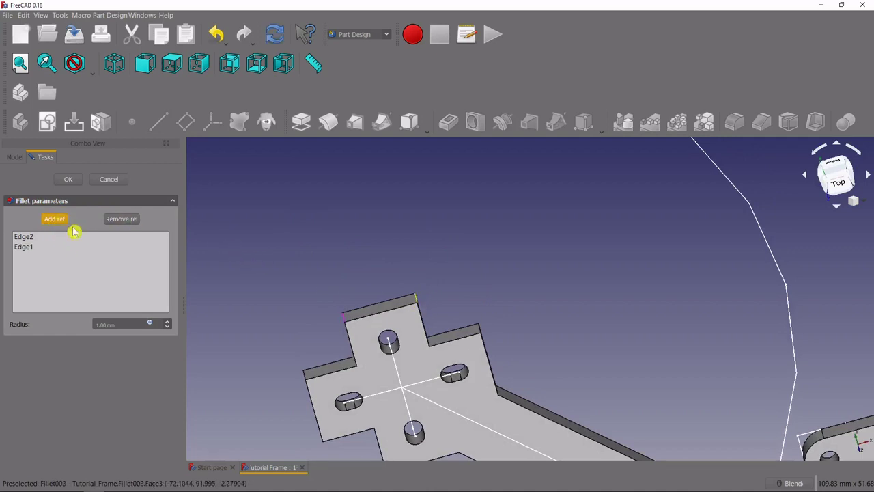
left_click(481, 333)
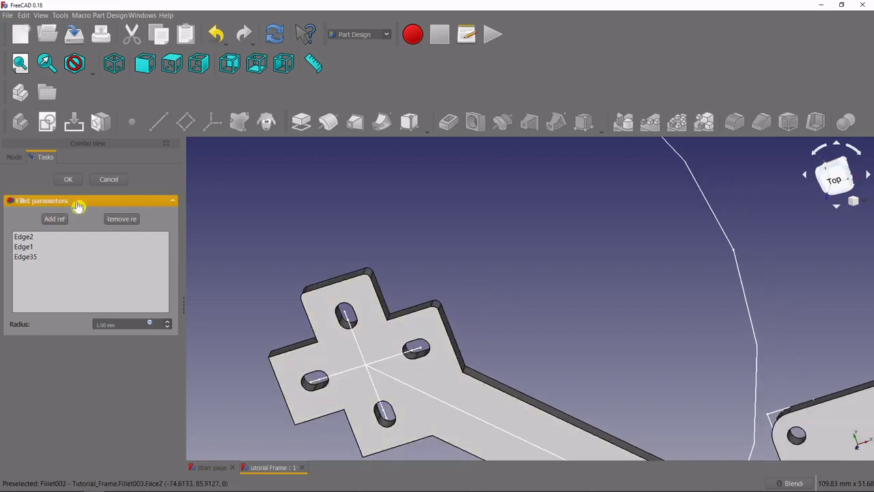
left_click(57, 218)
scroll(405, 321, "up", 5)
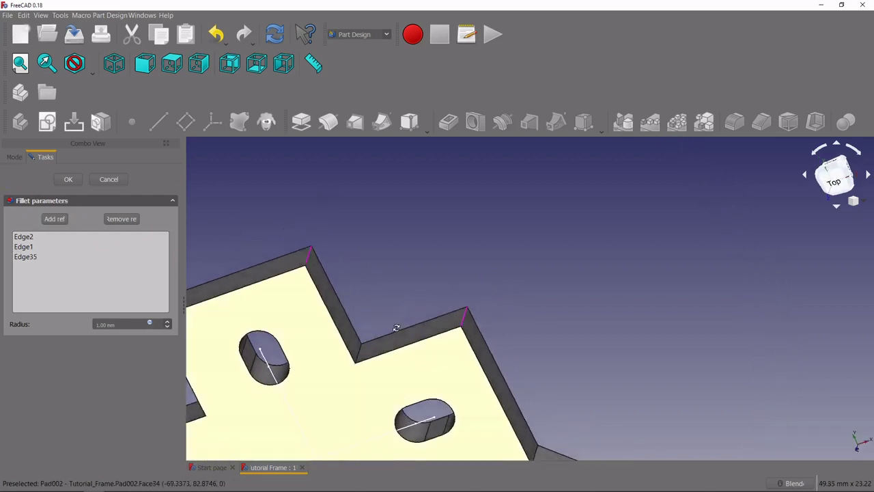
left_click(359, 355)
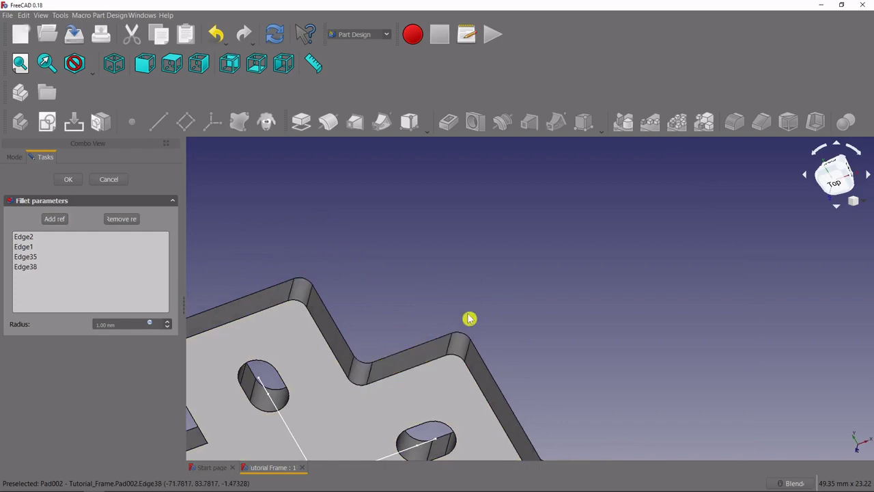
- Add both outer corner edges of the motor mount's left lobe to the fillet
scroll(469, 318, "down", 5)
scroll(454, 360, "up", 6)
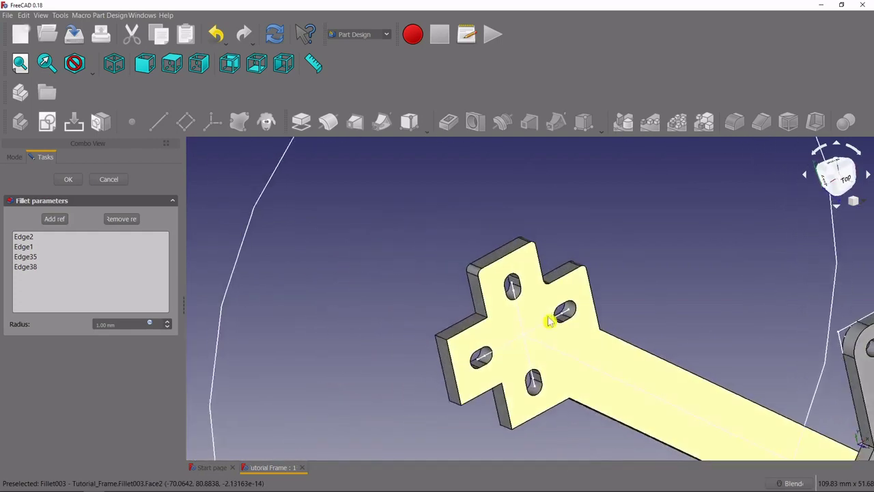
left_click(60, 218)
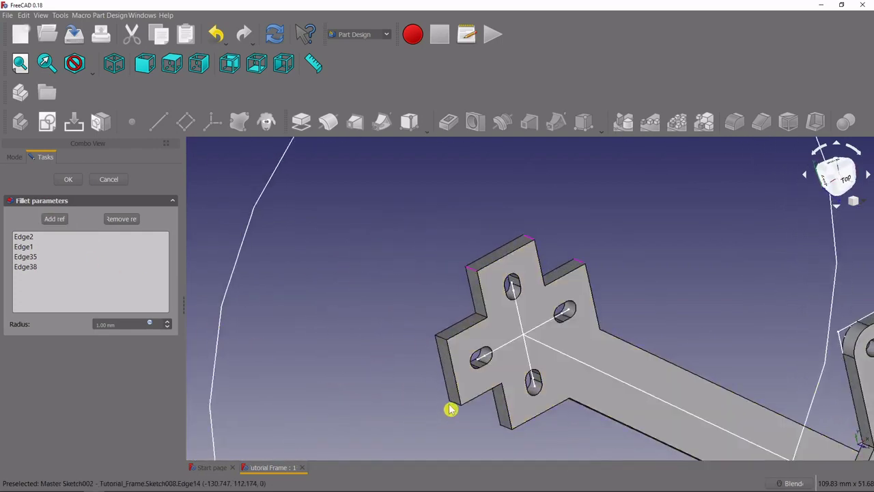
left_click(451, 408)
left_click(54, 220)
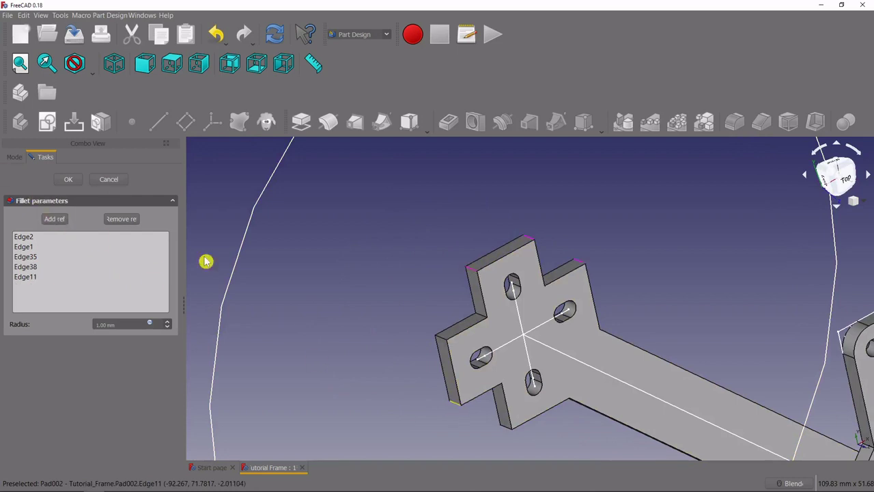
left_click(444, 342)
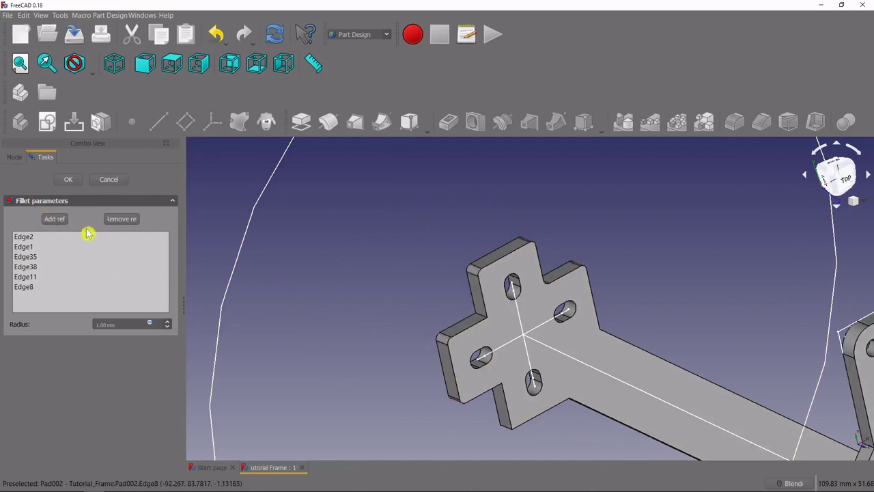
left_click(58, 220)
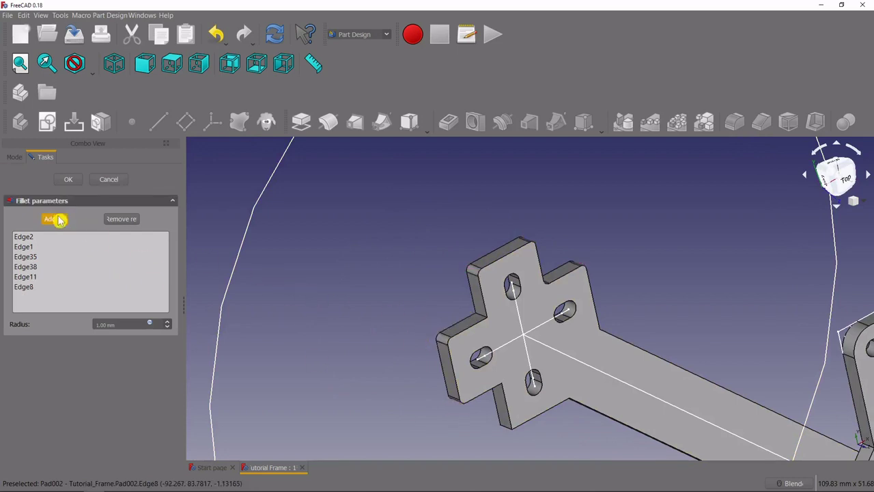
left_click(472, 336)
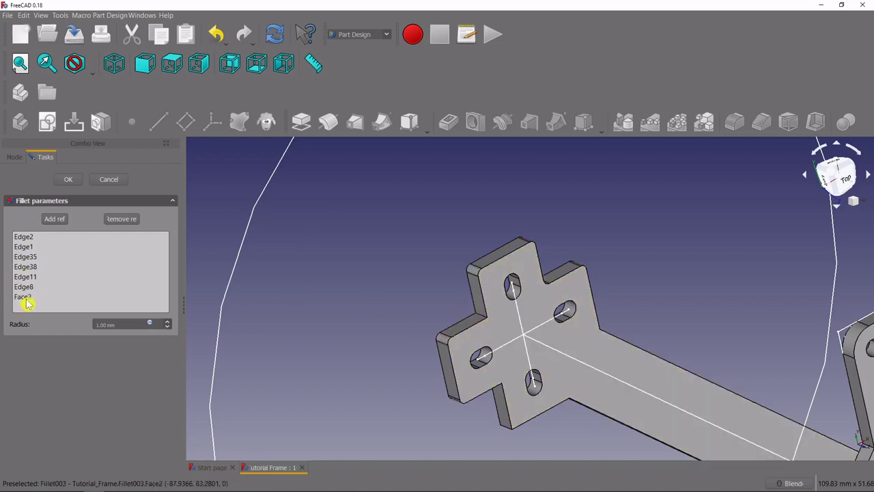
left_click(26, 298)
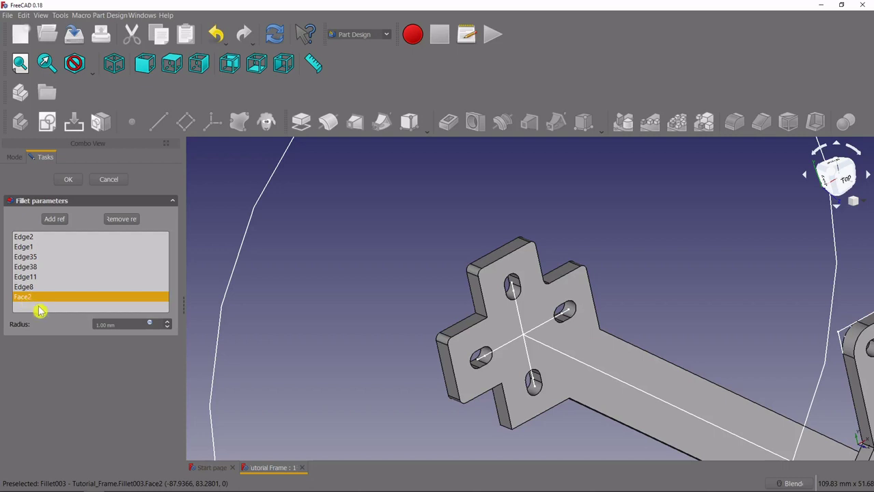
key("Delete")
- Add the inner corners above and below the left lobe and the lower lobe's outer-left corner to the fillet
left_click(53, 219)
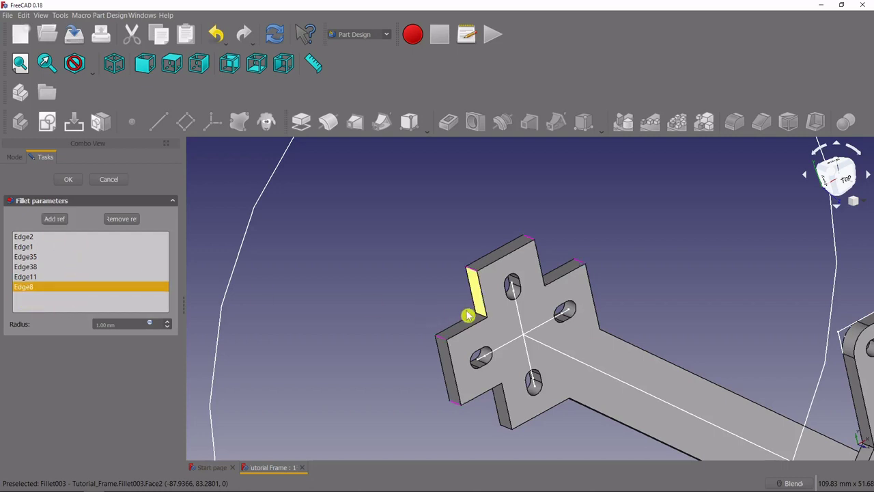
left_click(516, 345)
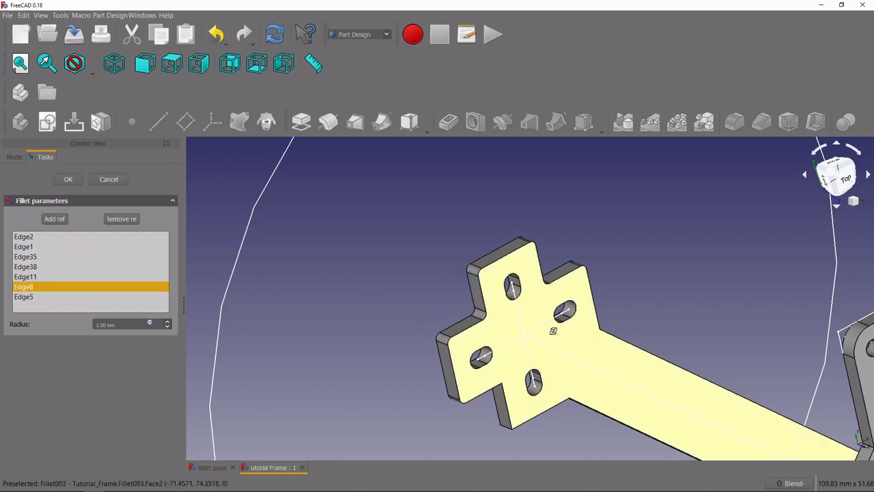
middle_click_drag(515, 344, 130, 289)
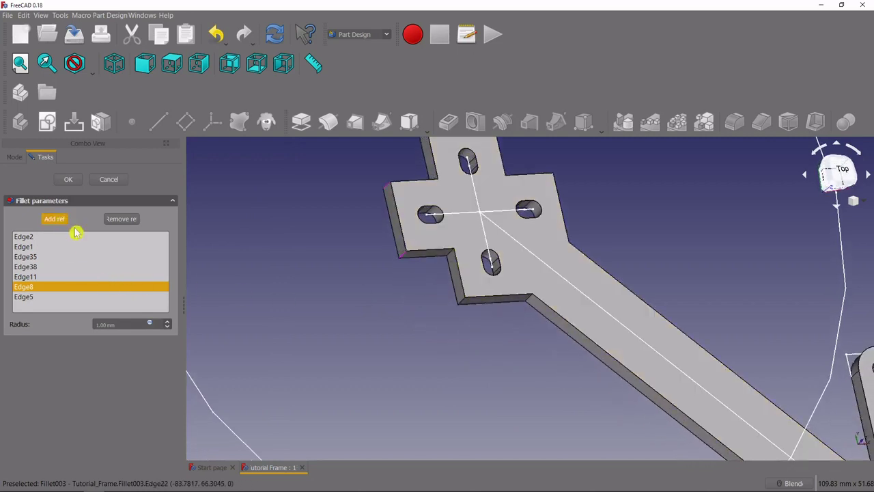
scroll(434, 267, "up", 3)
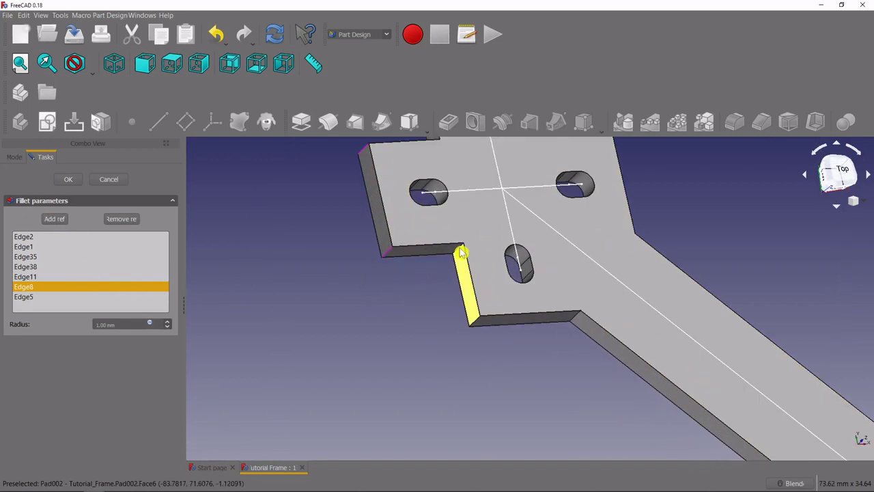
left_click(461, 252)
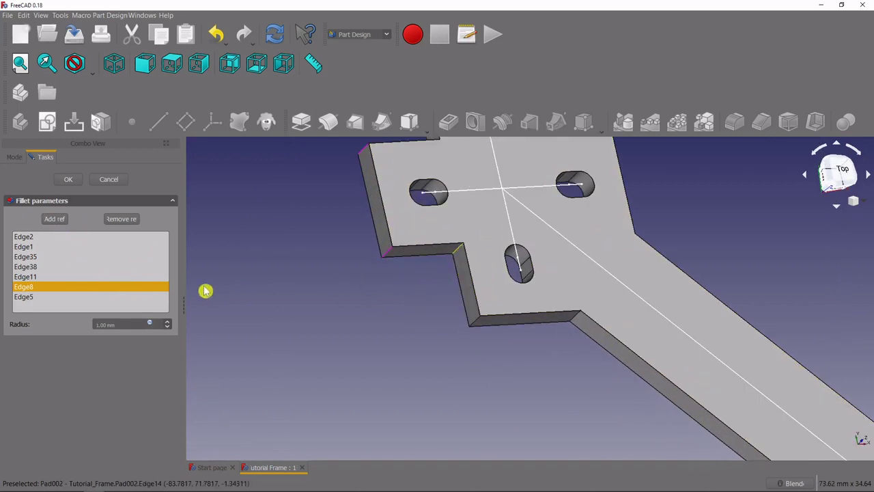
left_click(58, 222)
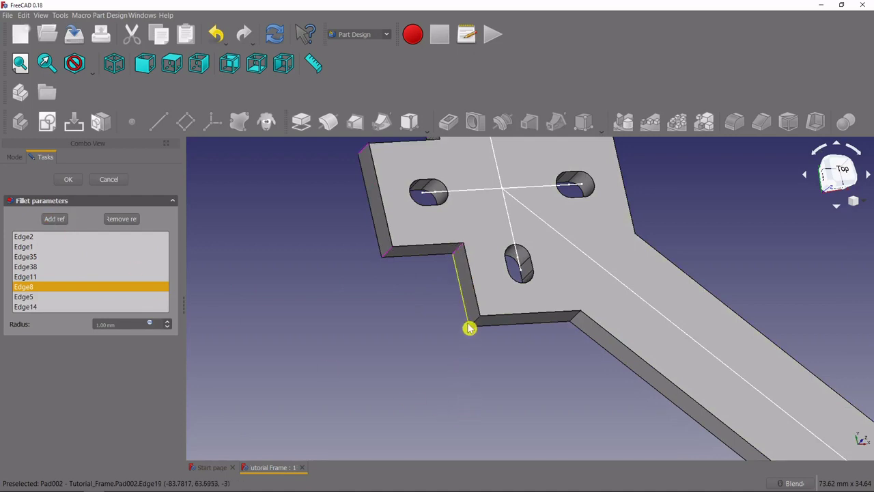
middle_click_drag(599, 306, 476, 281)
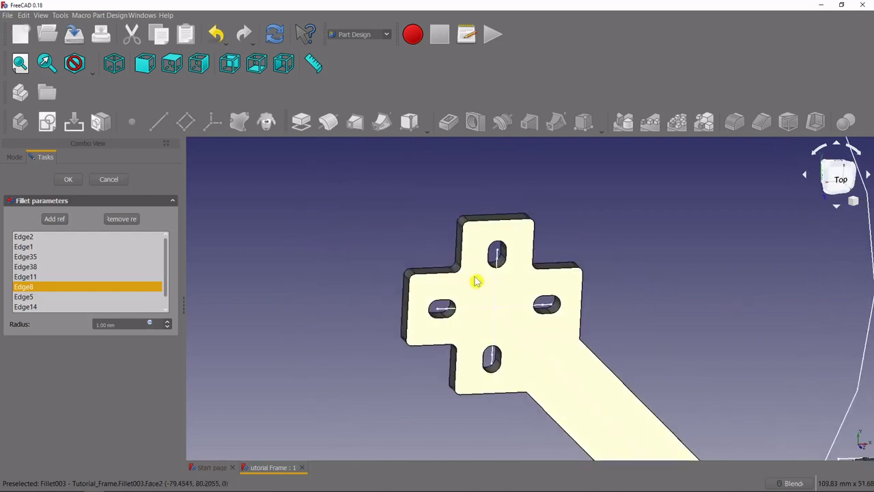
- Set the motor mount's fillet radius to 4 mm and accept the fillet
left_click(169, 326)
key("BackSpace")
key("BackSpace")
key("BackSpace")
key("BackSpace")
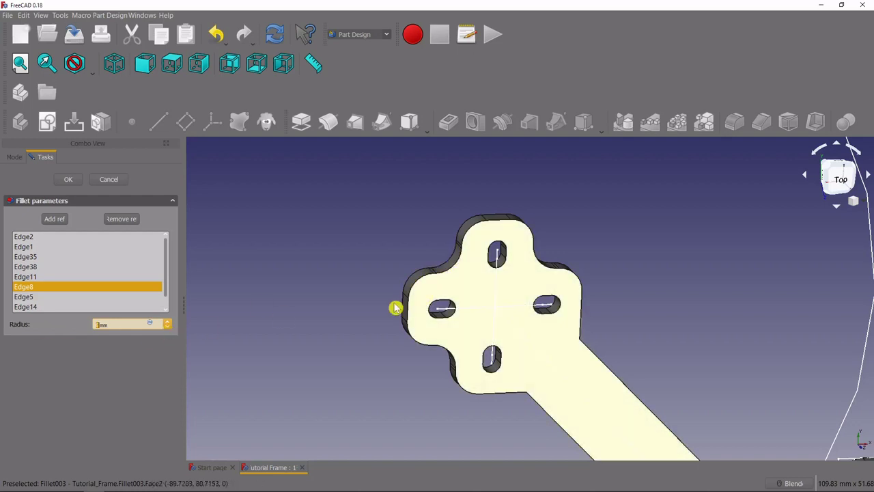
left_click(168, 327)
left_click(167, 327)
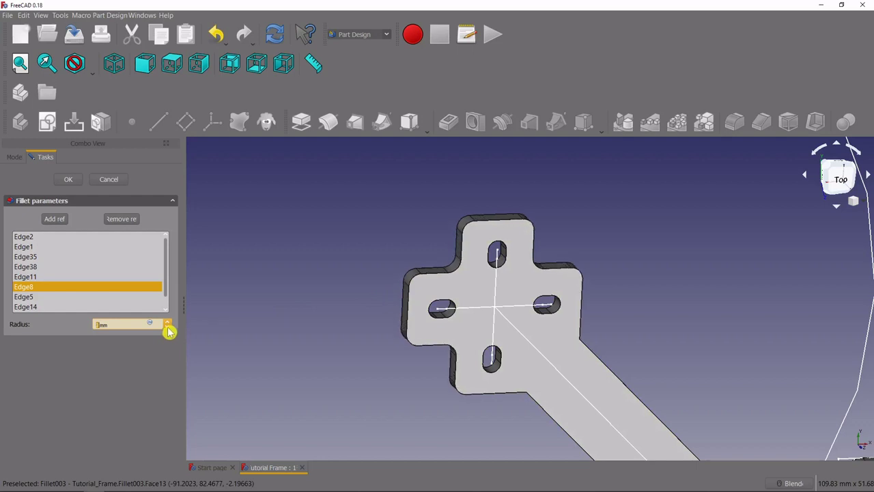
left_click(168, 327)
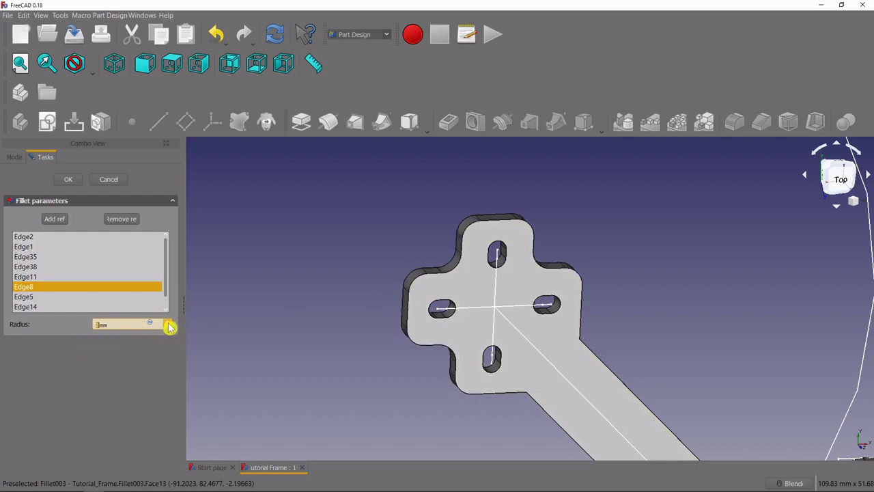
left_click(169, 327)
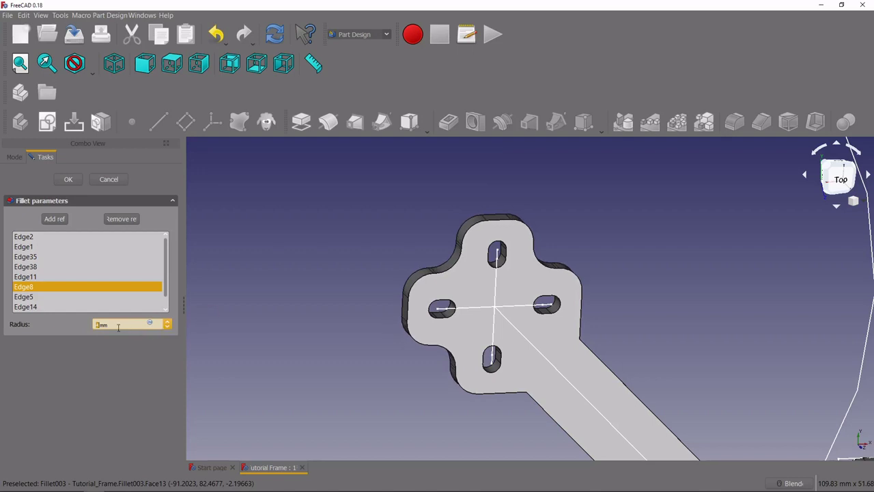
middle_click_drag(478, 327, 617, 314)
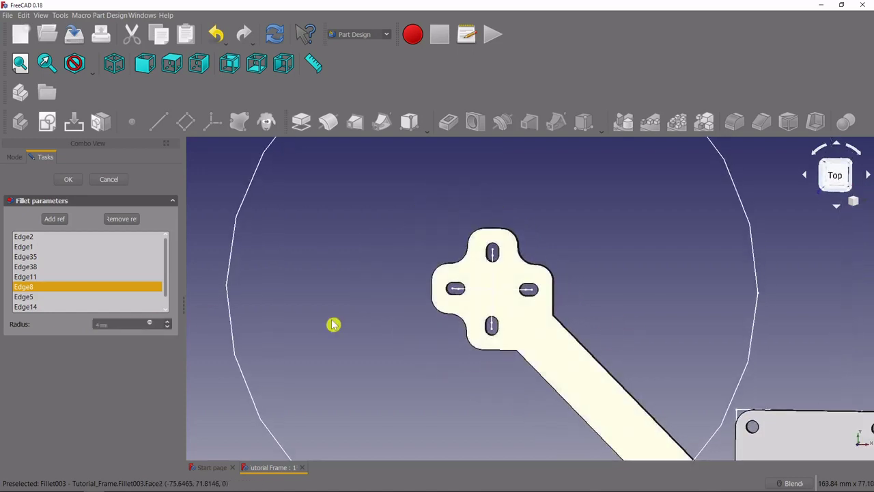
left_click(70, 183)
scroll(581, 343, "down", 5)
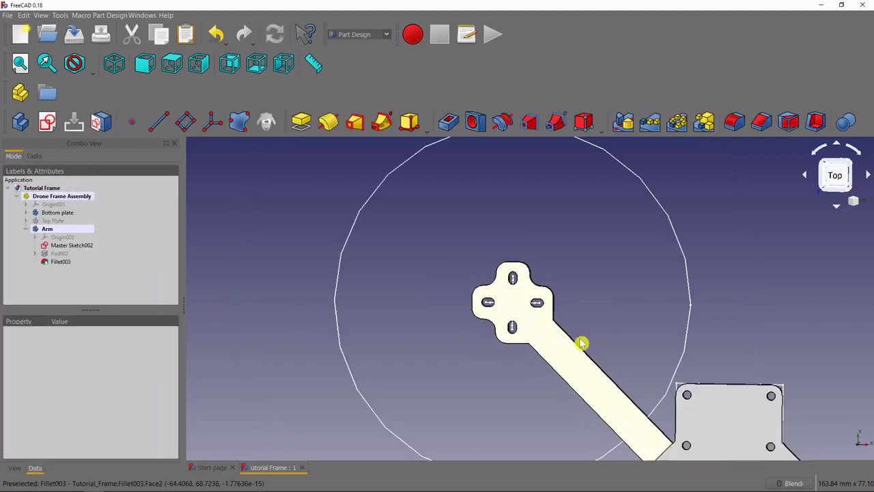
middle_click_drag(717, 342, 671, 367)
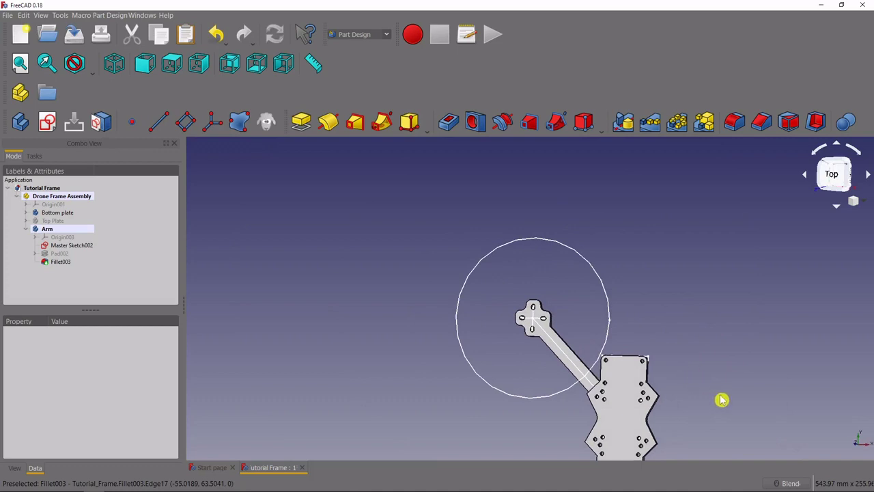
scroll(734, 403, "down", 2)
scroll(737, 408, "up", 4)
scroll(589, 336, "down", 3)
scroll(612, 387, "up", 2)
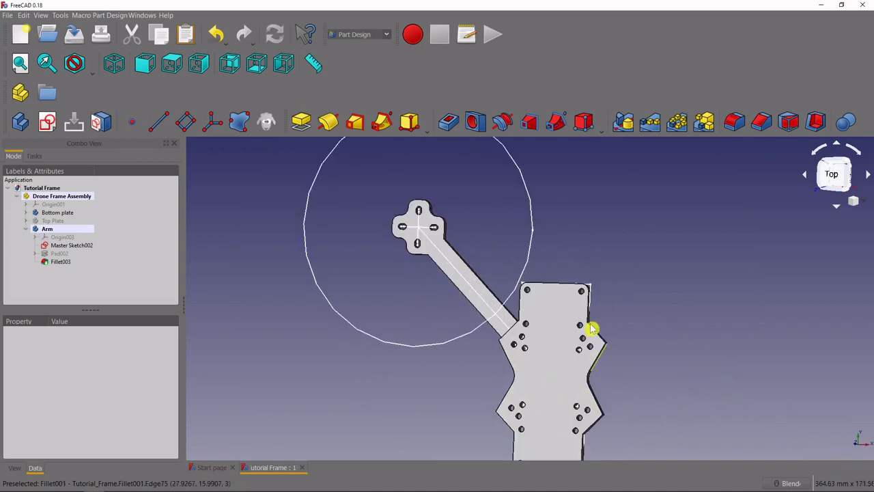
- Hide the arm's Master Sketch002 so only the solid arm and bottom plate are displayed
scroll(590, 332, "down", 2)
scroll(607, 345, "up", 1)
middle_click_drag(567, 302, 517, 289)
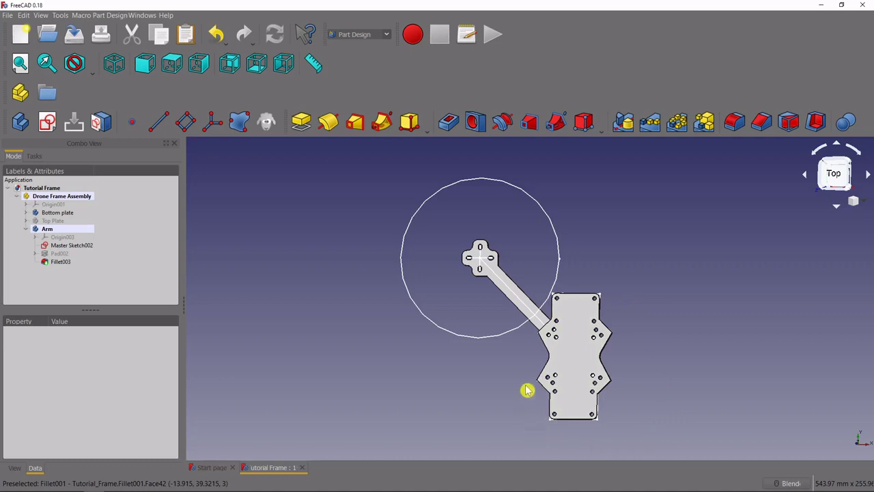
scroll(693, 392, "up", 2)
scroll(566, 320, "down", 2)
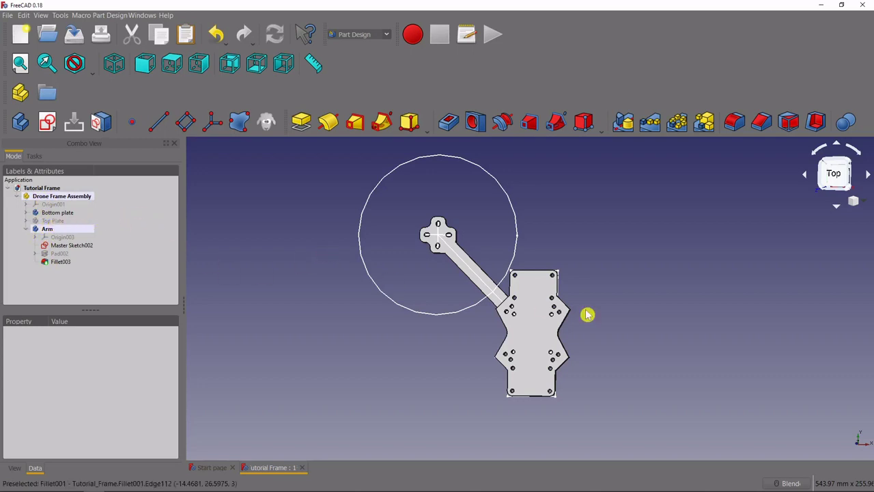
double_click(46, 230)
left_click(70, 246)
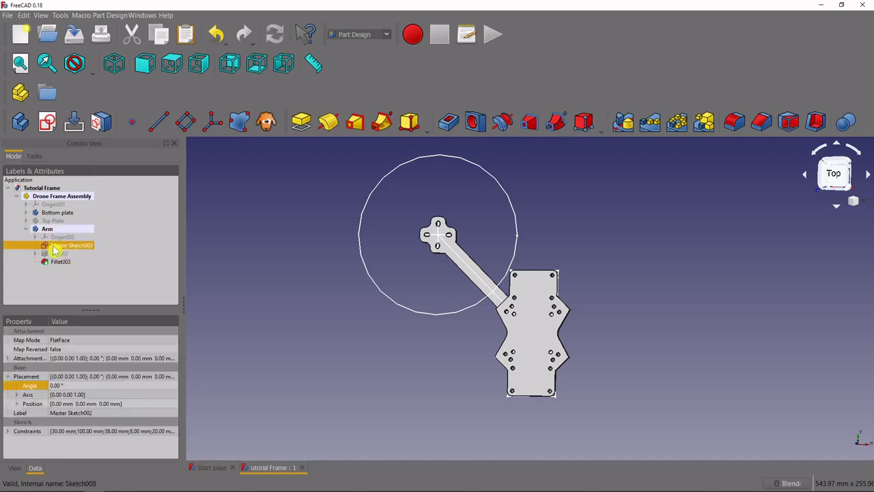
key("space")
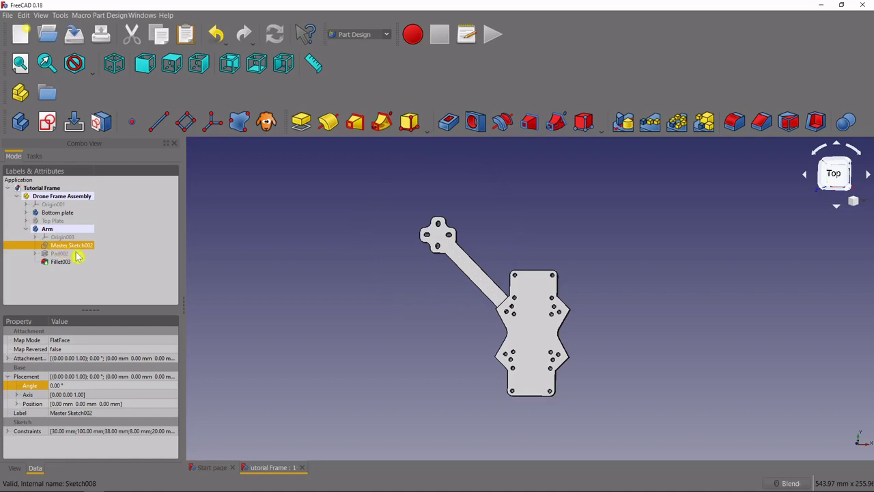
left_click(26, 231)
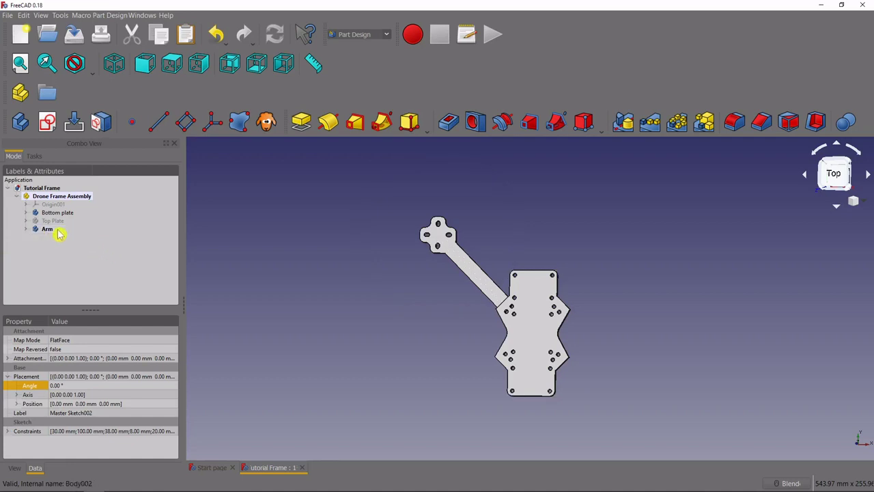
- Copy the Arm body with its dependencies and paste three duplicates into the document
left_click(47, 231)
right_click(41, 231)
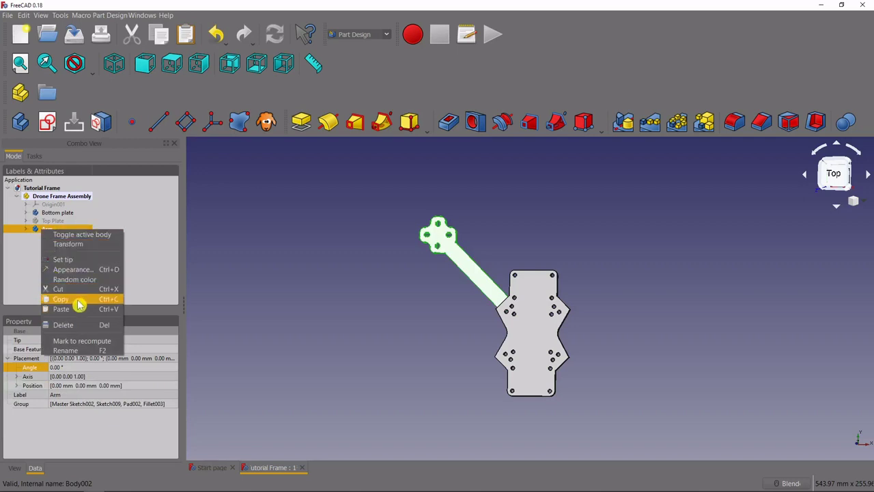
left_click(79, 304)
left_click(39, 251)
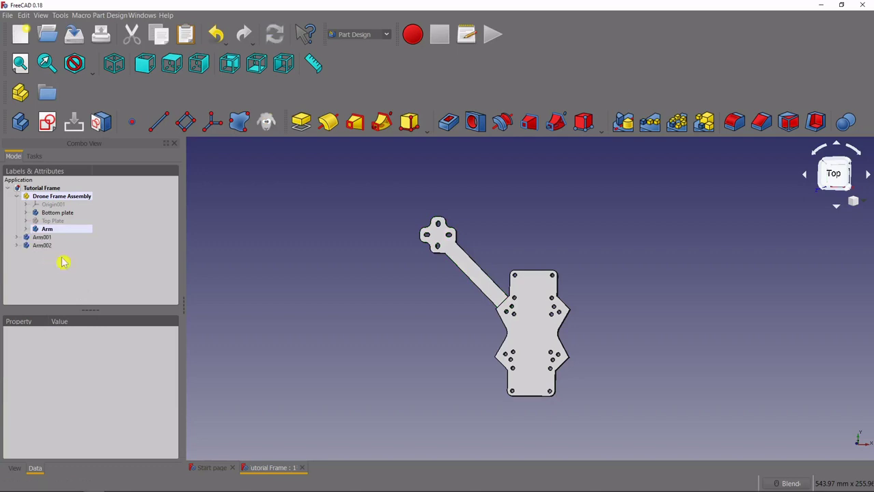
key("ctrl+v")
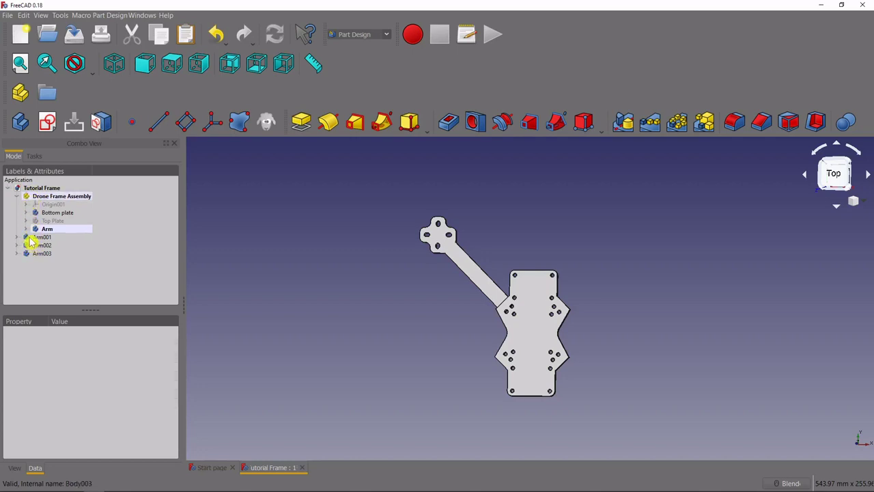
- Move Arm001, Arm002 and Arm003 into the Drone Frame Assembly part
left_click_drag(30, 239, 52, 197)
left_click_drag(30, 250, 53, 197)
left_click_drag(32, 258, 47, 198)
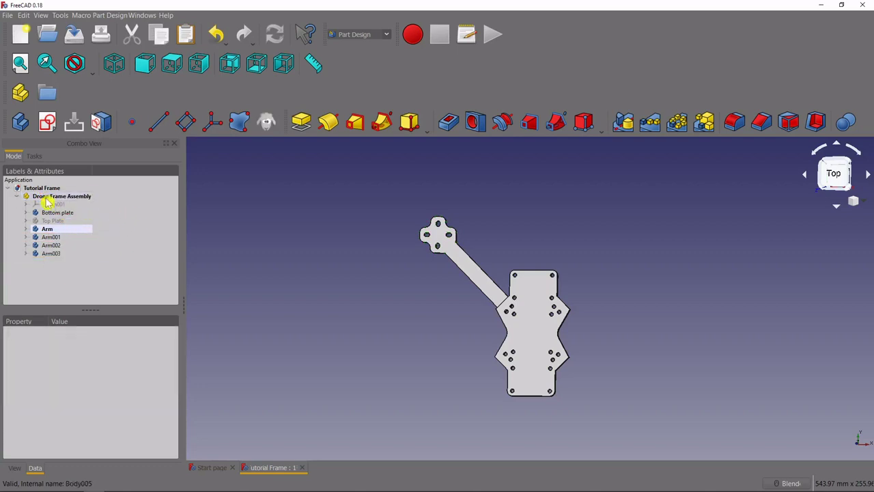
- Rotate Arm001 about the Z axis by setting its placement angle to 90°
left_click(49, 237)
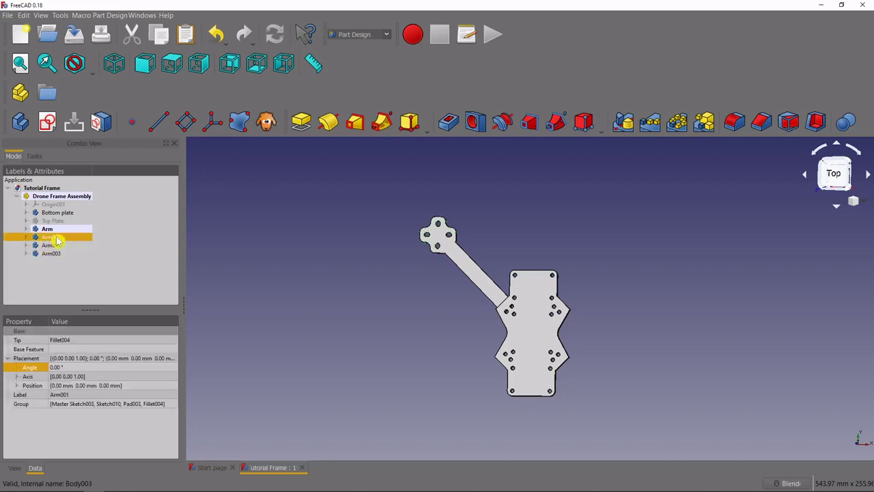
left_click_drag(49, 239, 28, 240)
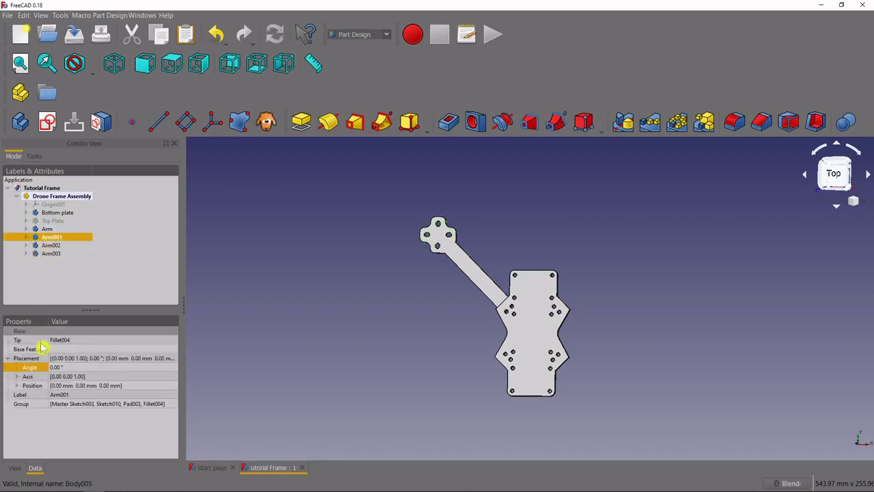
left_click(9, 360)
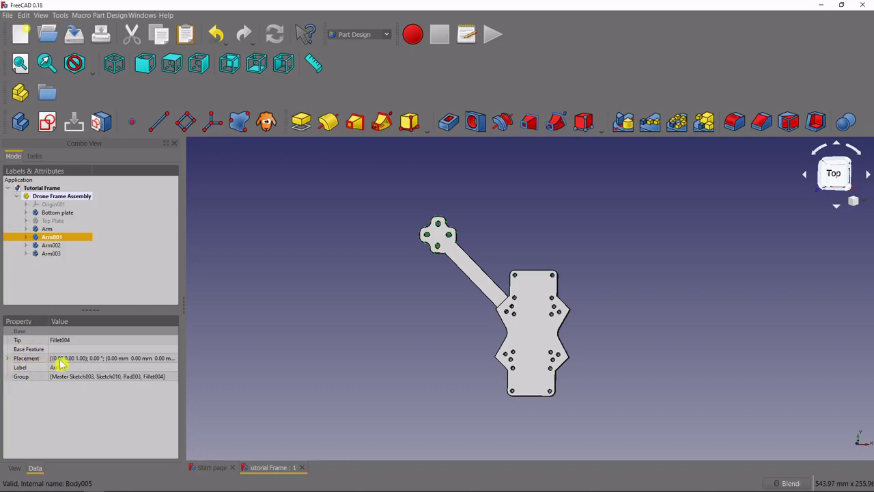
left_click(8, 359)
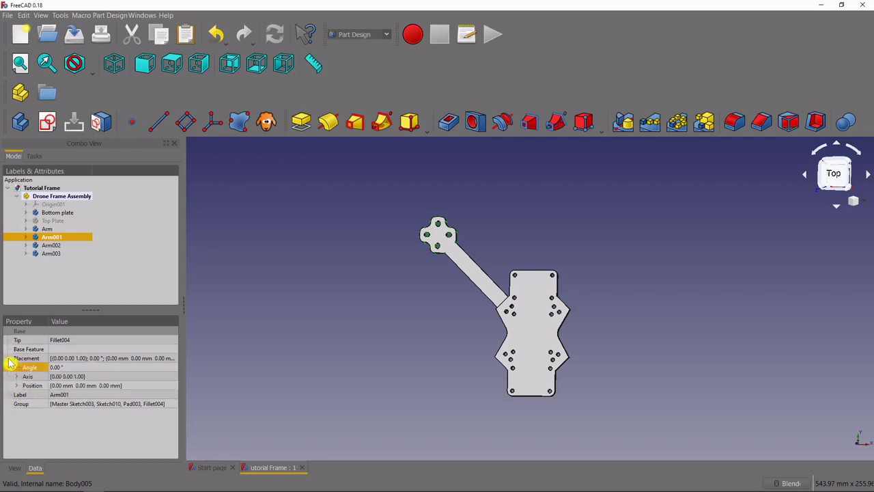
left_click(63, 368)
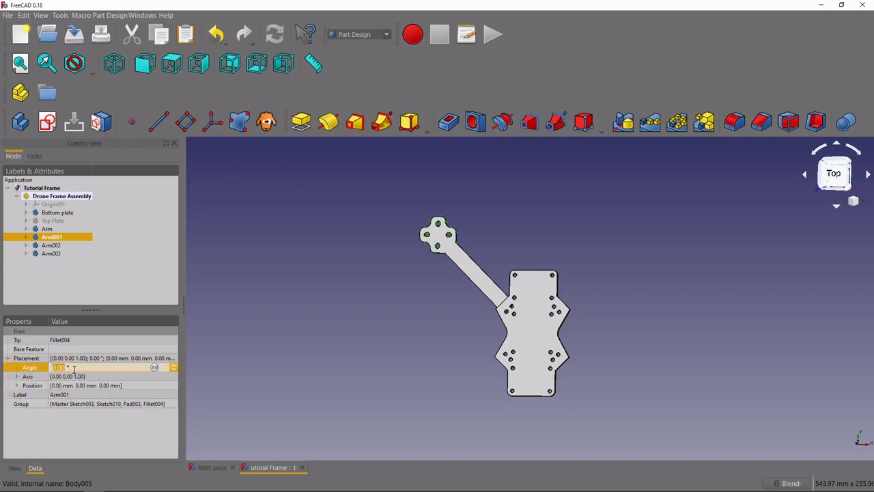
type("90")
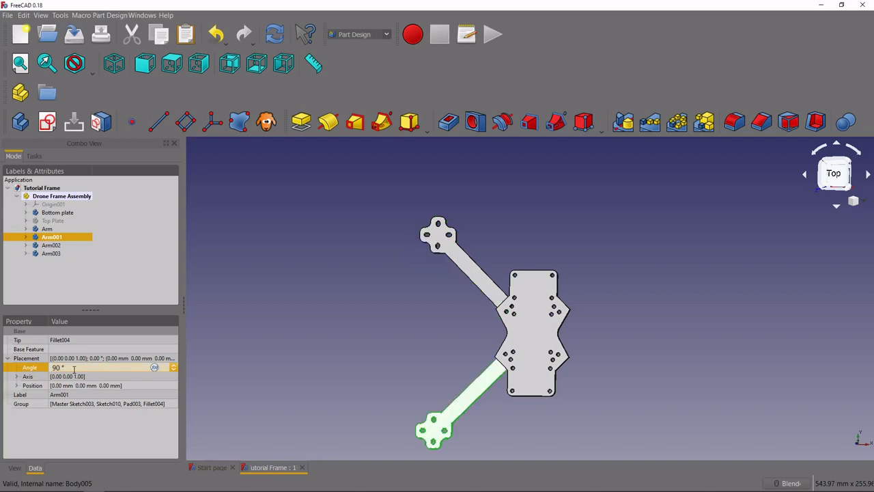
key("Return")
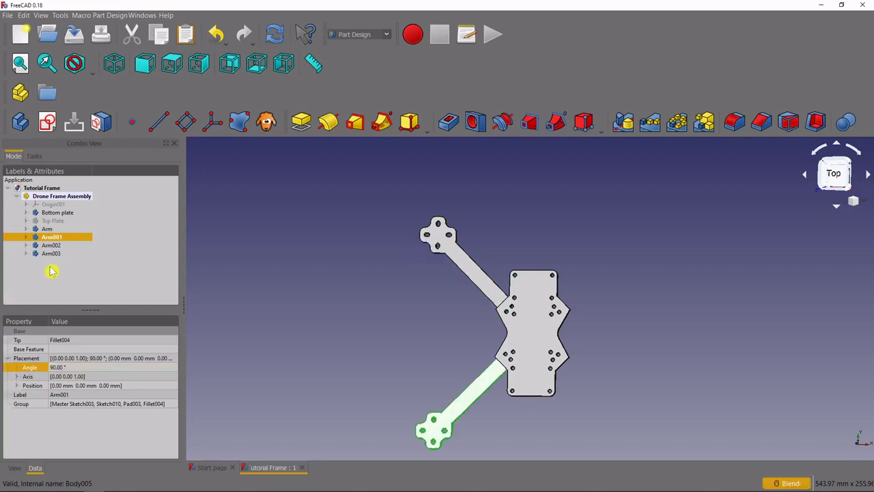
- Make Arm002 the active body and set its placement angle to 180°
left_click(51, 245)
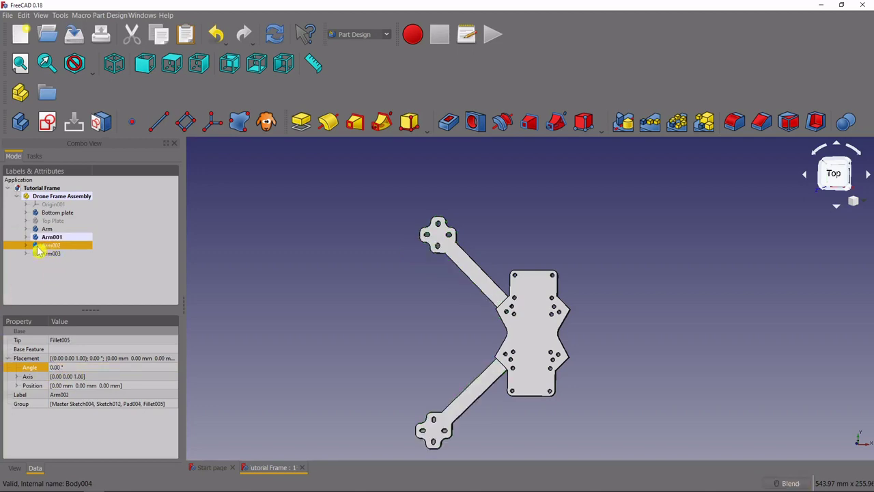
double_click(37, 247)
left_click(68, 368)
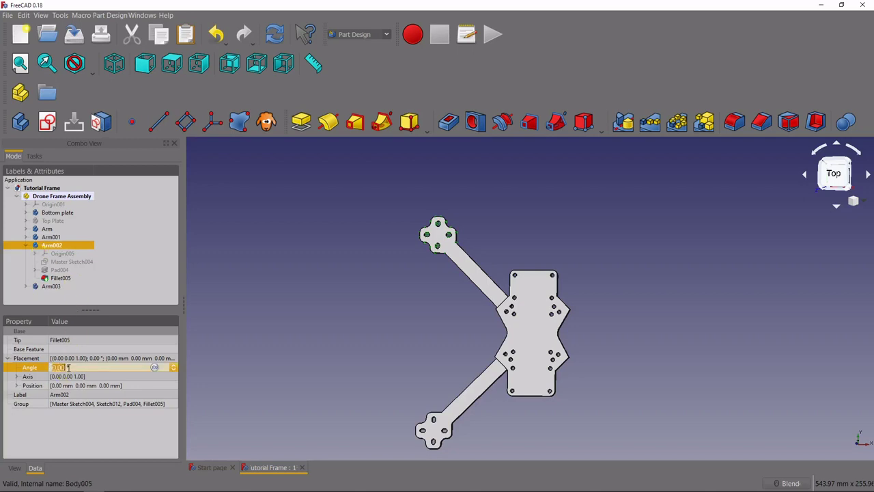
type("180")
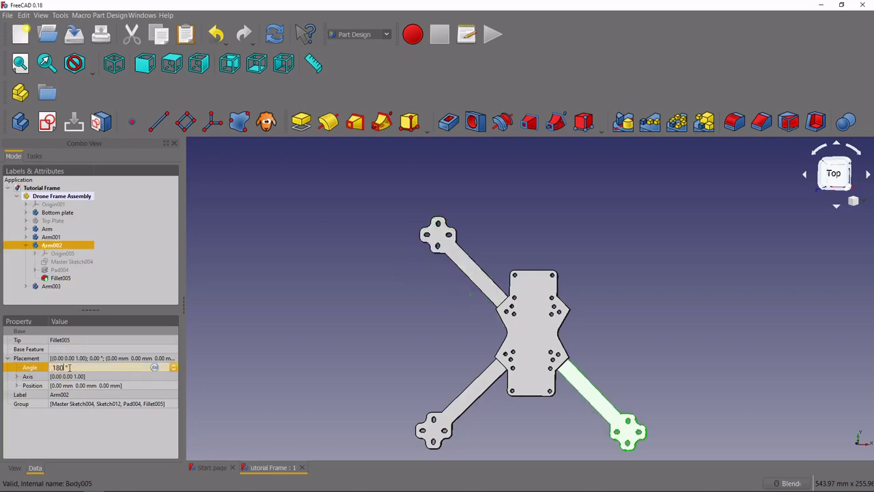
left_click(7, 358)
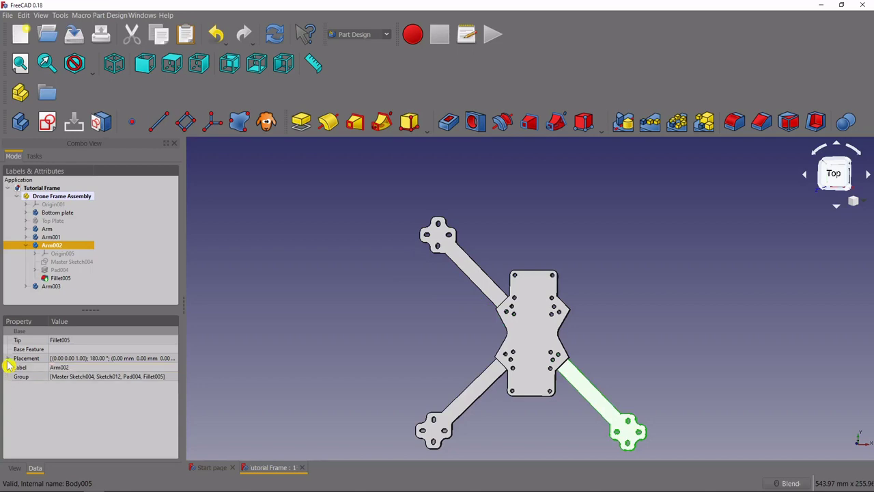
left_click(26, 245)
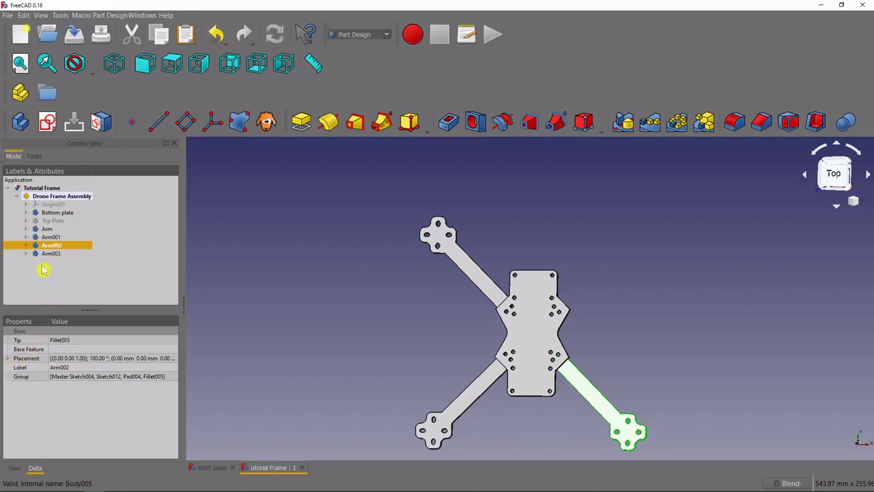
- Make Arm003 the active body and set its placement angle to 270°
double_click(52, 254)
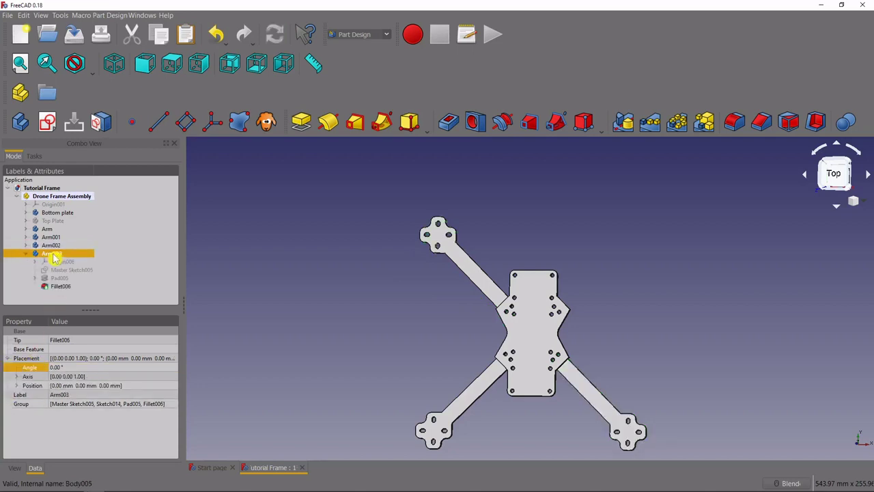
left_click(62, 368)
type("27")
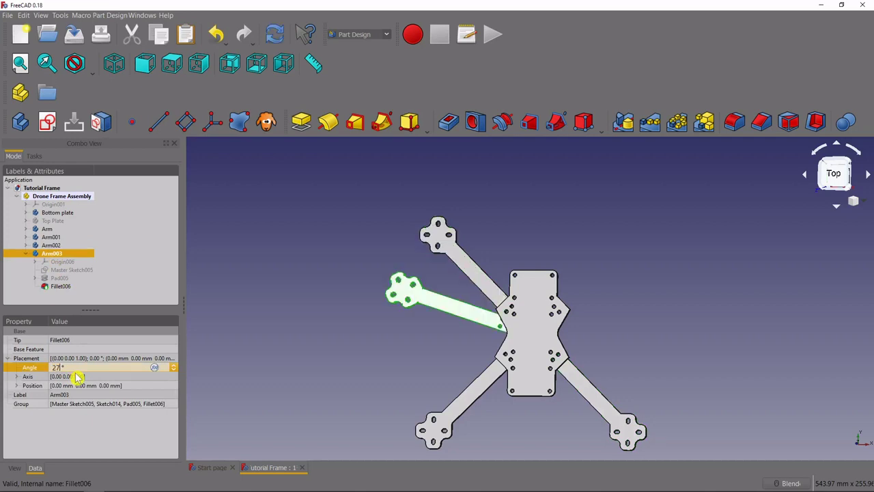
type("0")
key("Return")
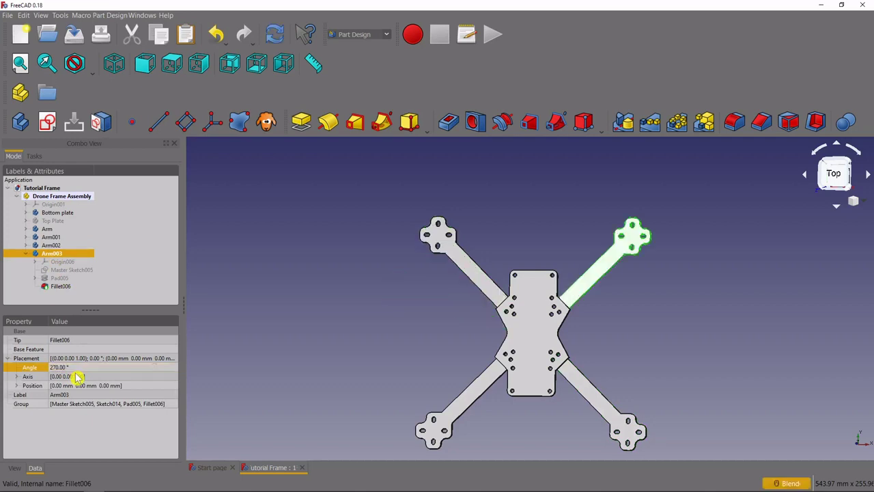
left_click(9, 358)
middle_click_drag(579, 371, 654, 345)
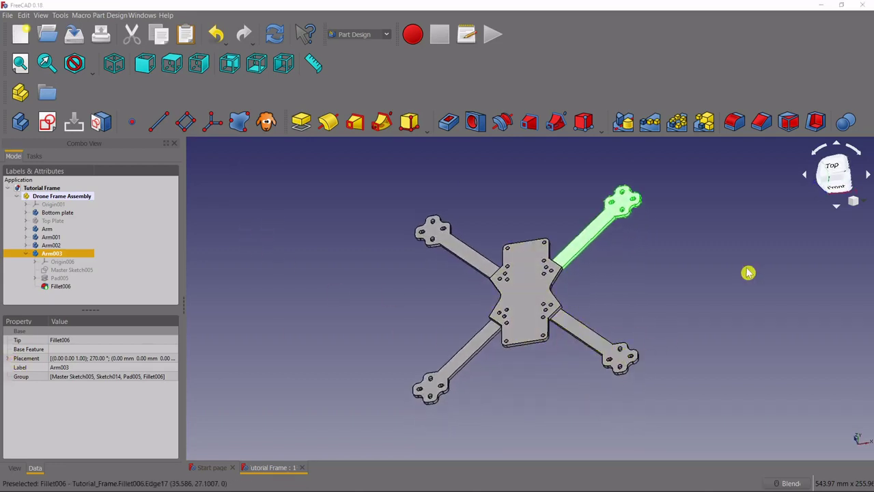
left_click(26, 253)
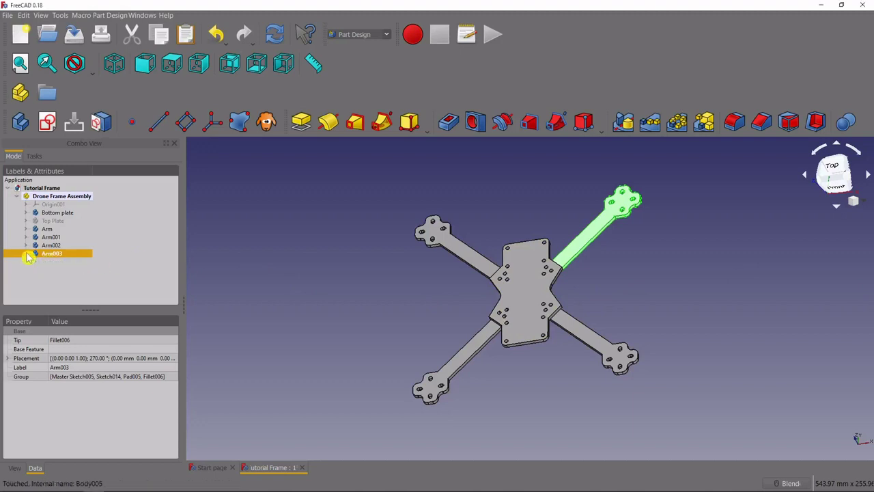
- Show the Top Plate and inspect the complete drone frame from an angled view
left_click(41, 221)
key("space")
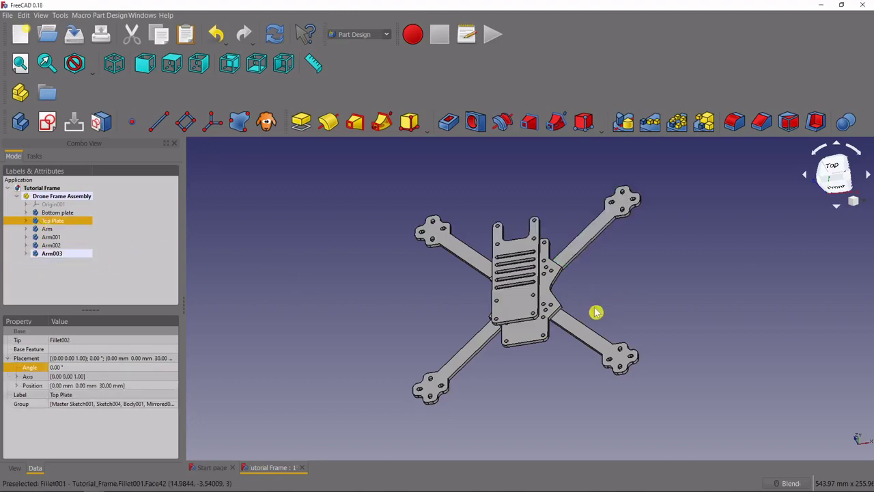
middle_click_drag(595, 308, 614, 367)
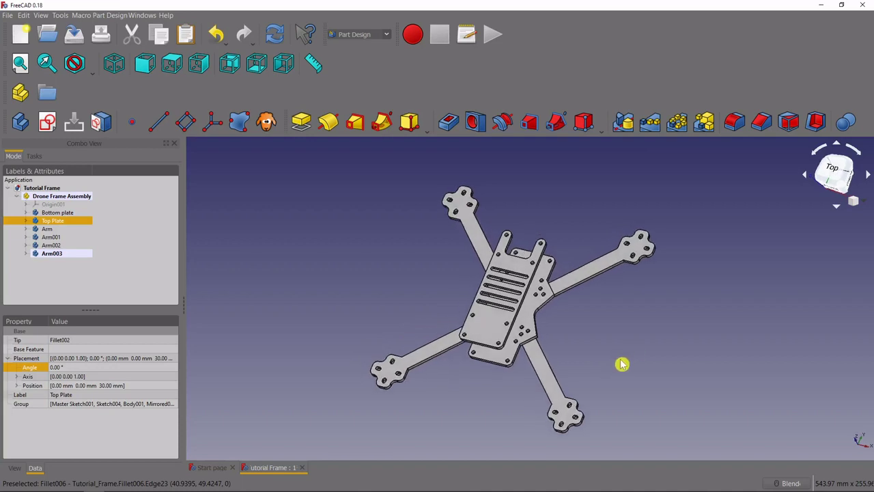